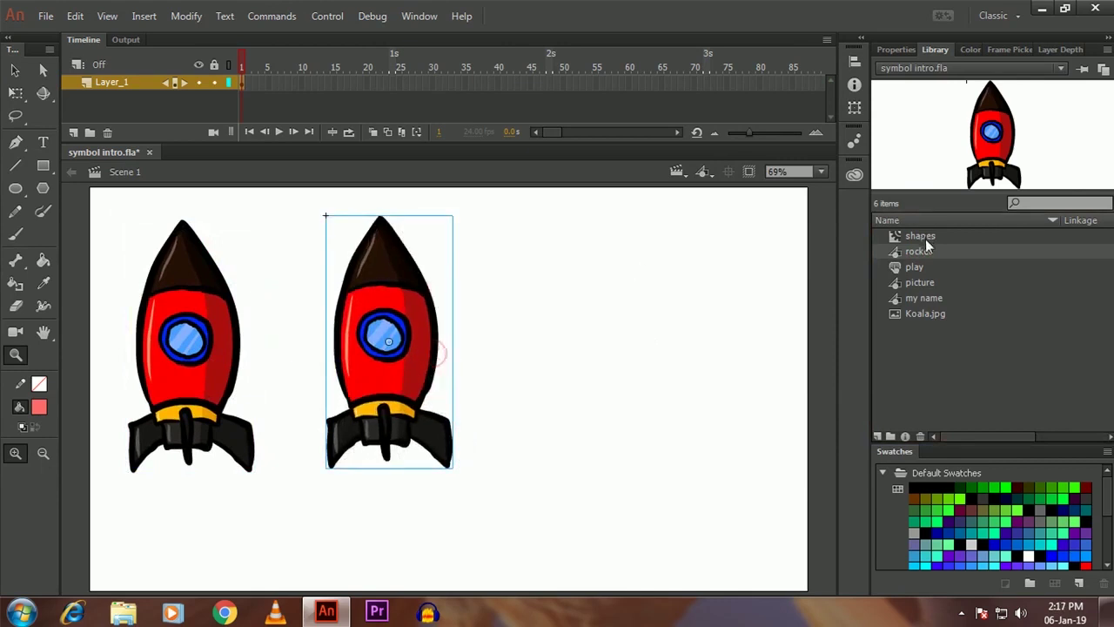
Step: Place many more instances of the rocket symbol from the library on and around the stage
drag(559, 347, 564, 345)
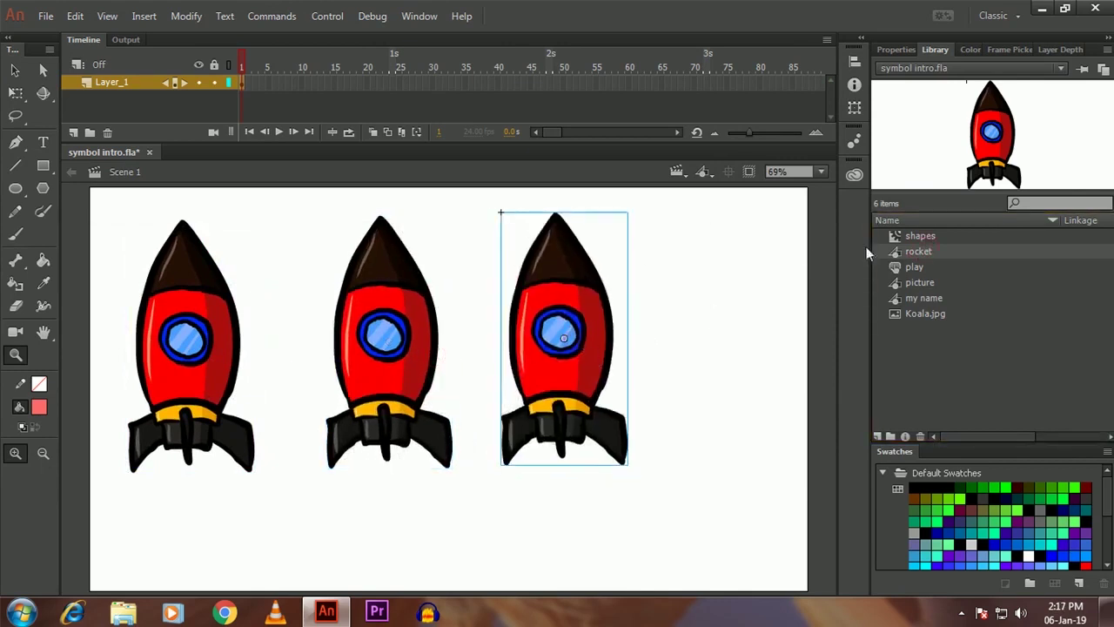
drag(712, 344, 712, 344)
alt+click(678, 351)
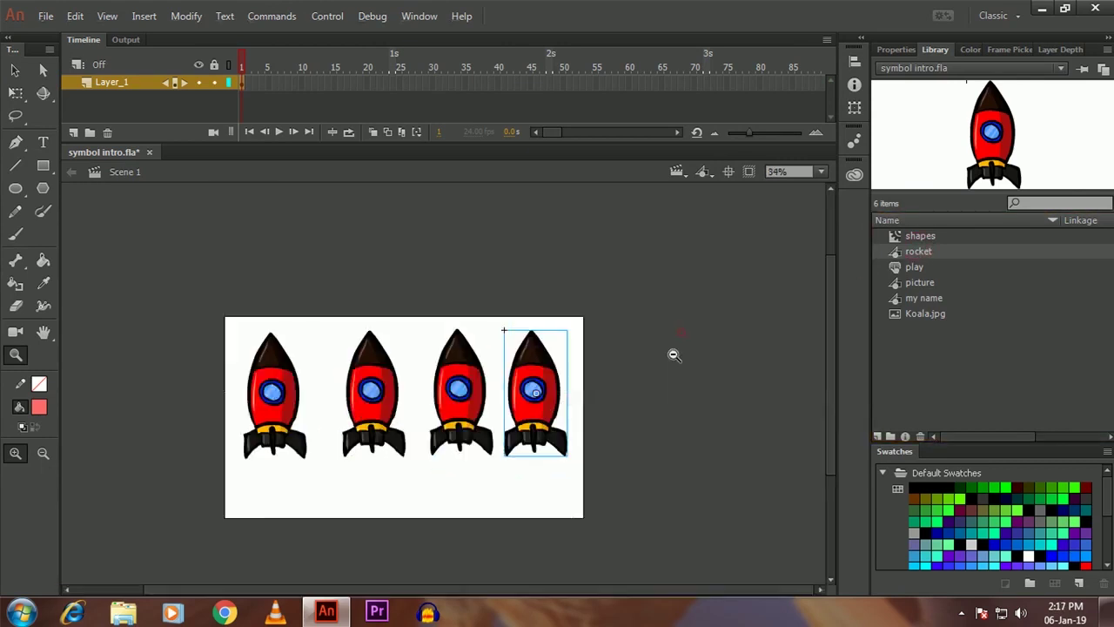
drag(930, 255, 519, 496)
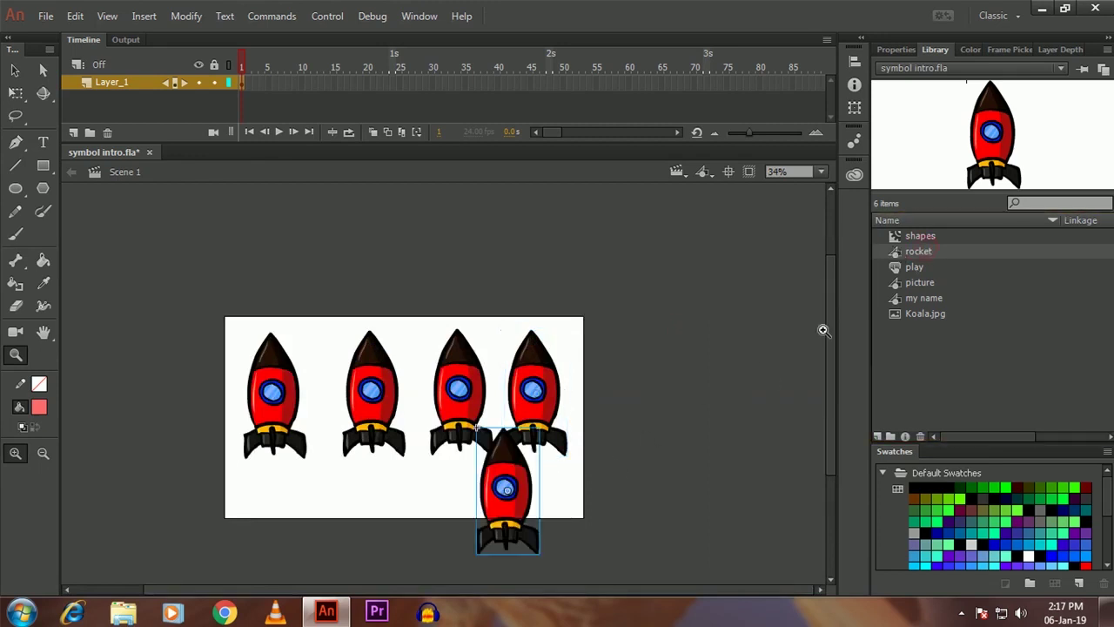
drag(928, 256, 299, 292)
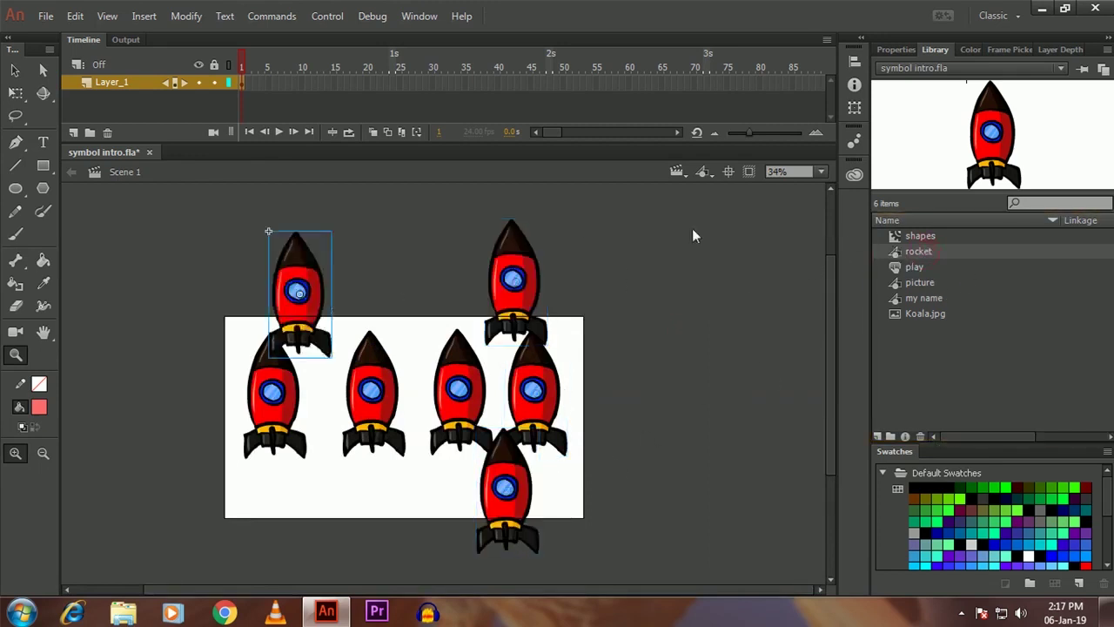
drag(919, 250, 725, 370)
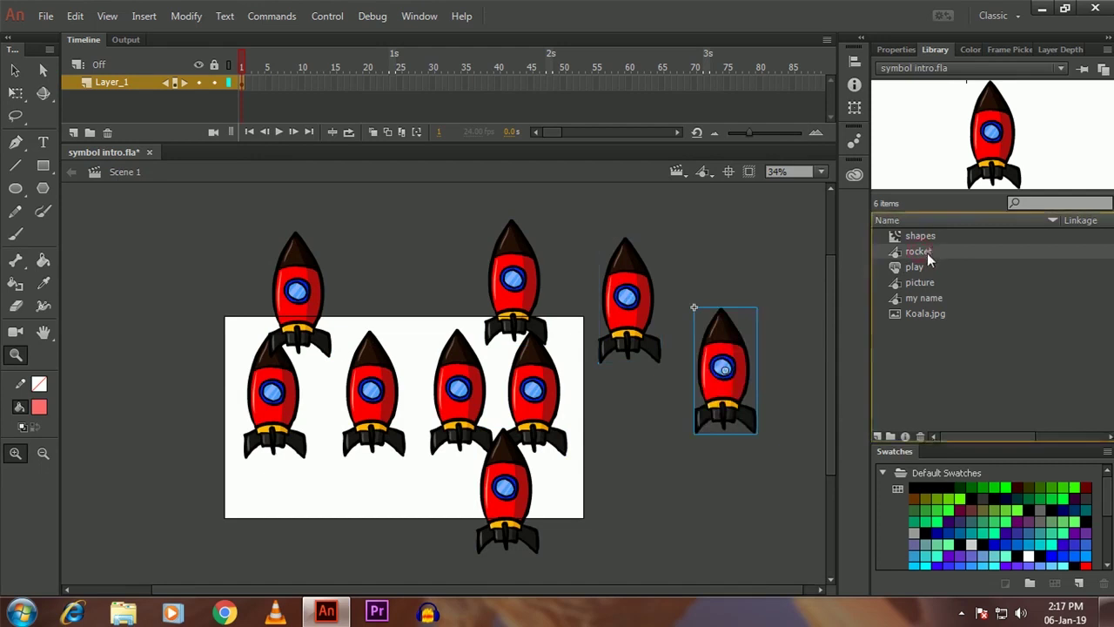
drag(930, 255, 223, 343)
drag(921, 251, 502, 230)
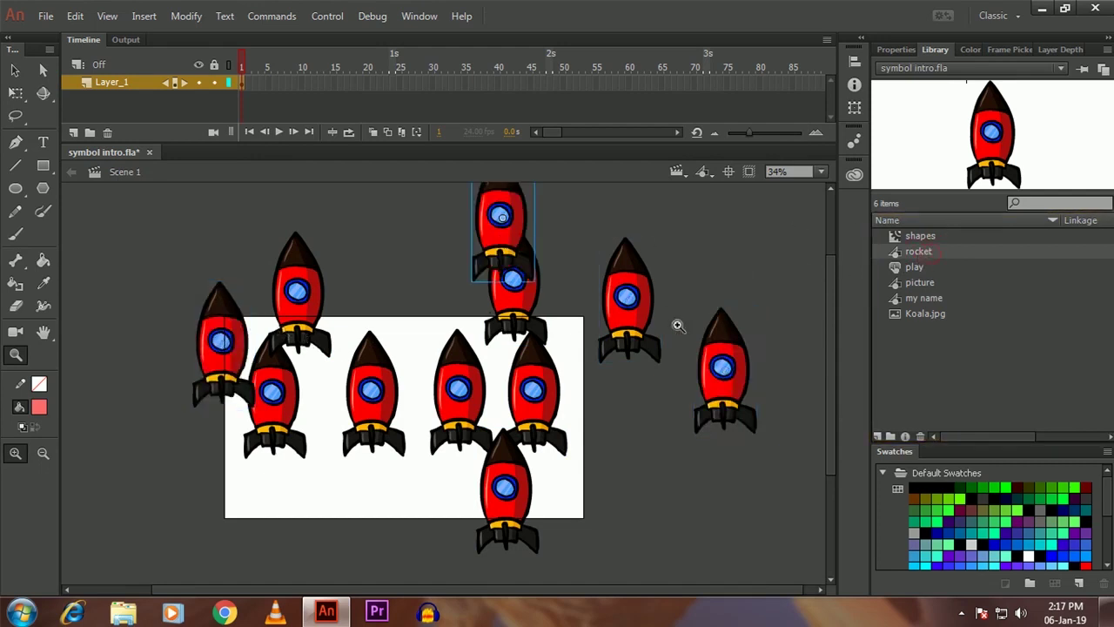
alt+click(529, 346)
drag(908, 254, 293, 353)
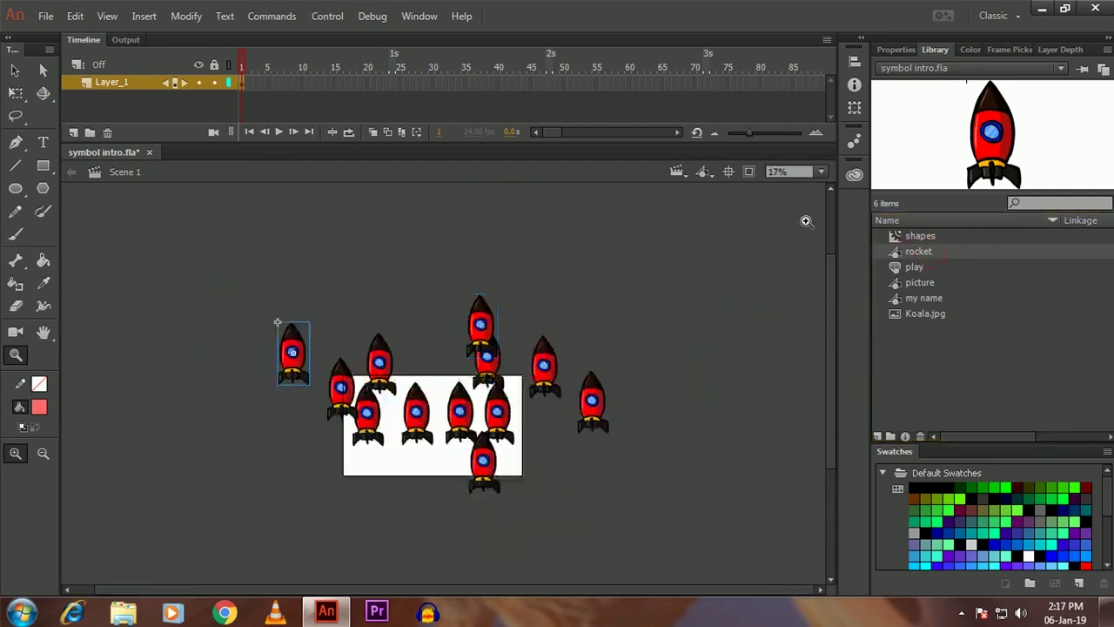
drag(916, 252, 336, 499)
drag(952, 252, 576, 442)
drag(911, 251, 550, 260)
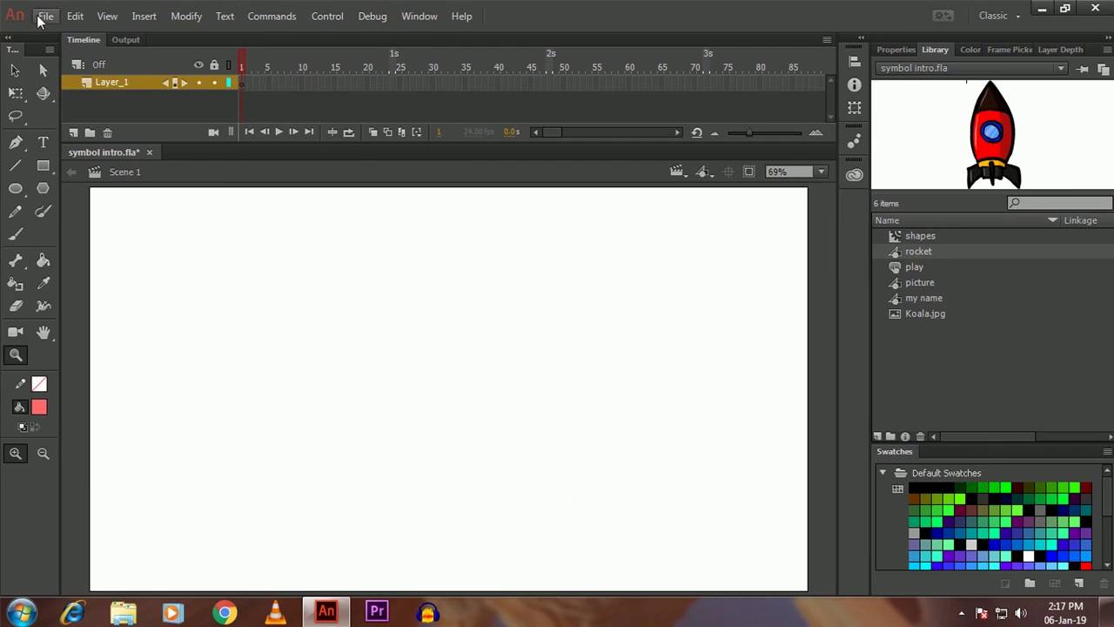
Step: Open the document "yoga is about.fla" from the Jackson S7R Yoga folder inside Animation Projects
click(44, 16)
click(61, 52)
click(170, 39)
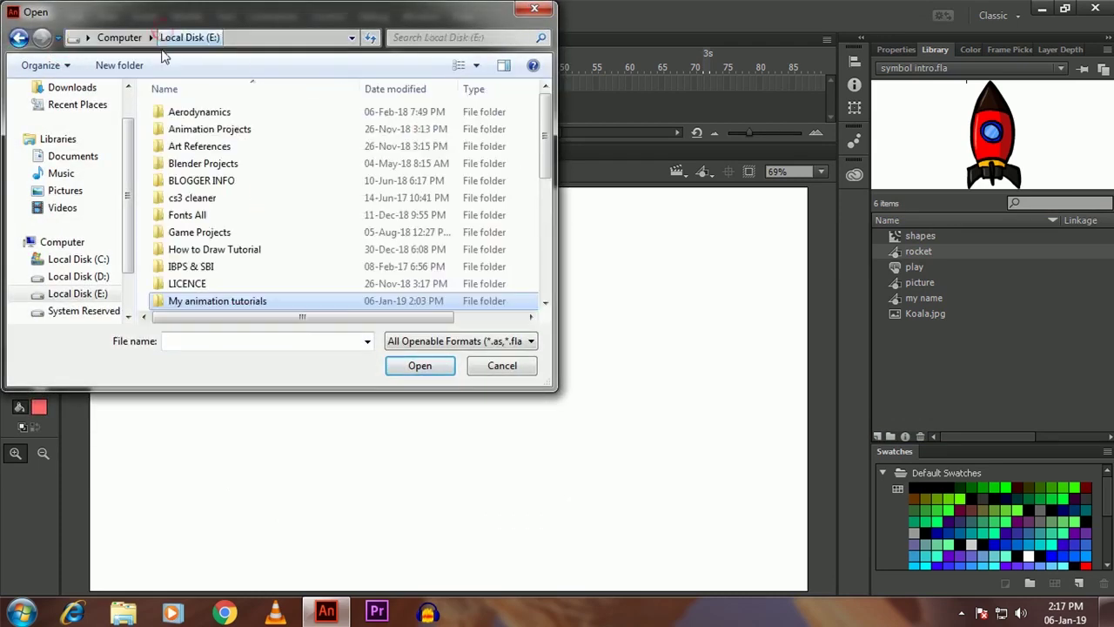
double_click(200, 120)
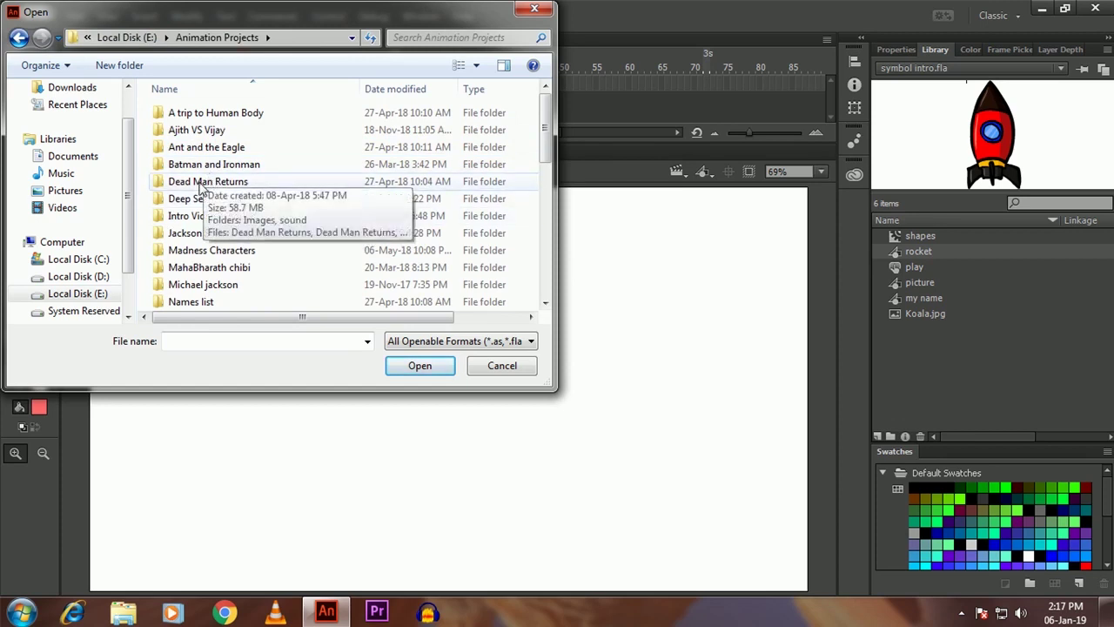
double_click(200, 234)
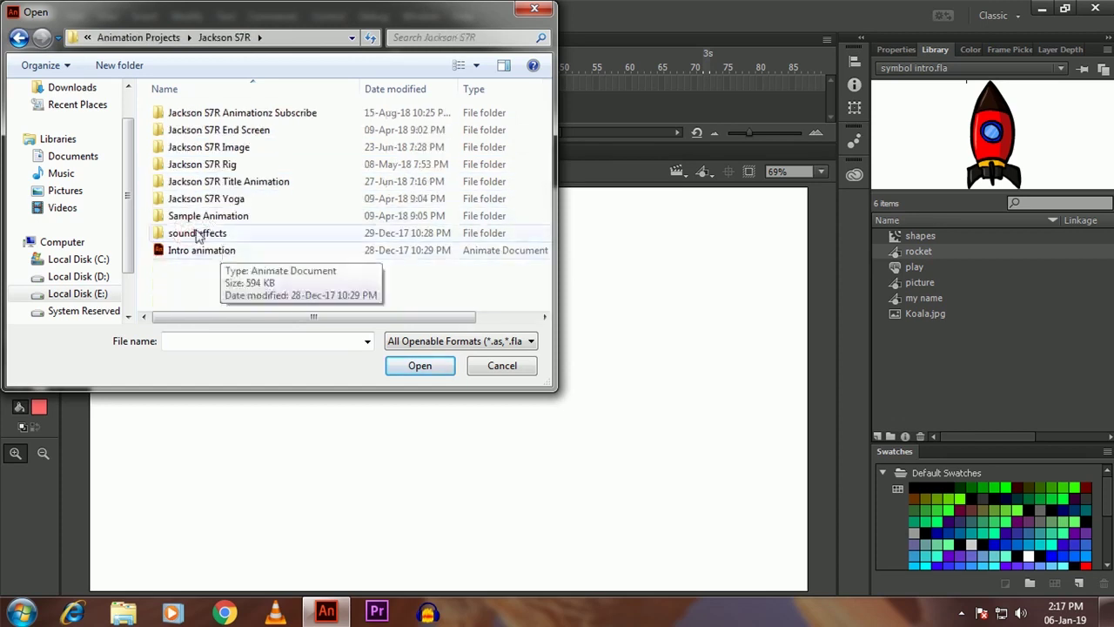
double_click(225, 199)
double_click(208, 113)
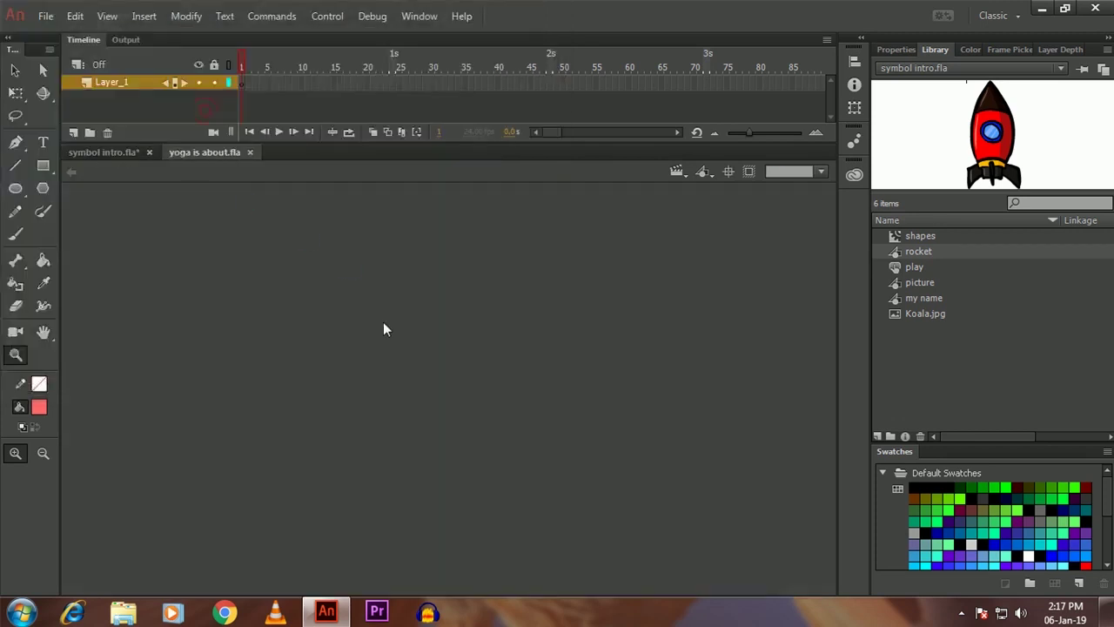
Step: Copy the meditating character from the yoga document and paste it into symbol intro.fla
click(488, 407)
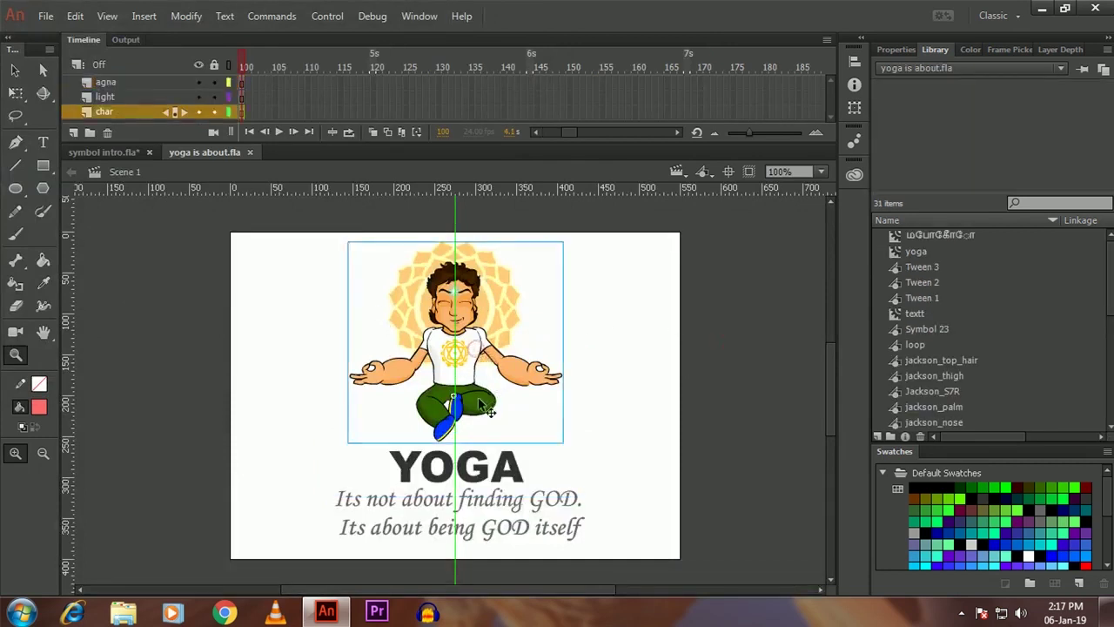
right_click(475, 350)
click(514, 302)
drag(485, 341, 523, 331)
right_click(484, 399)
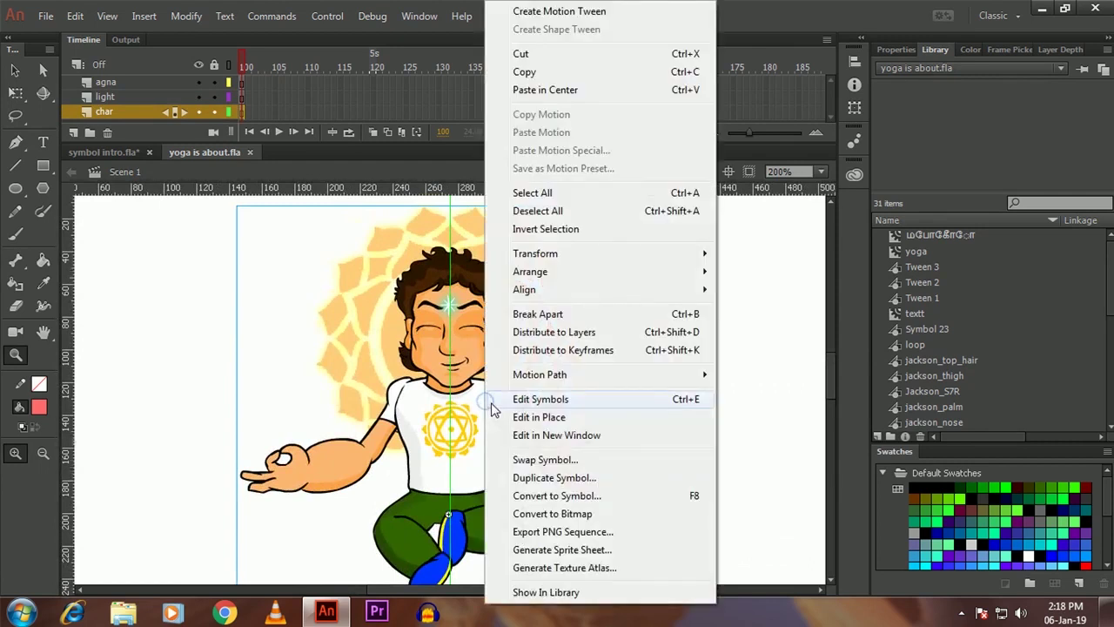
click(522, 75)
click(109, 153)
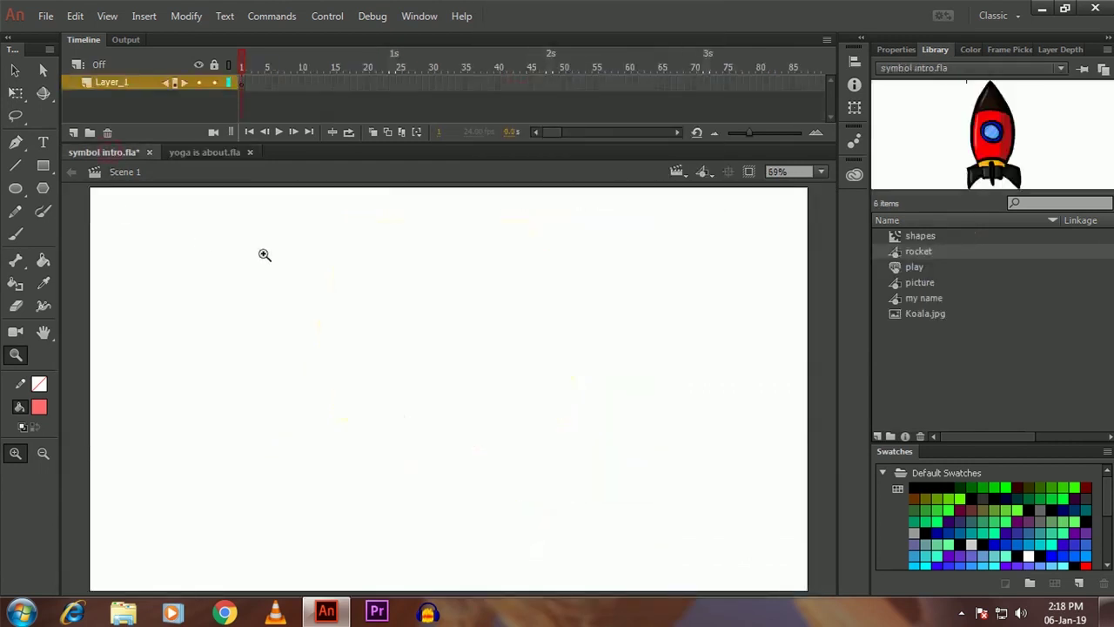
right_click(390, 297)
click(435, 369)
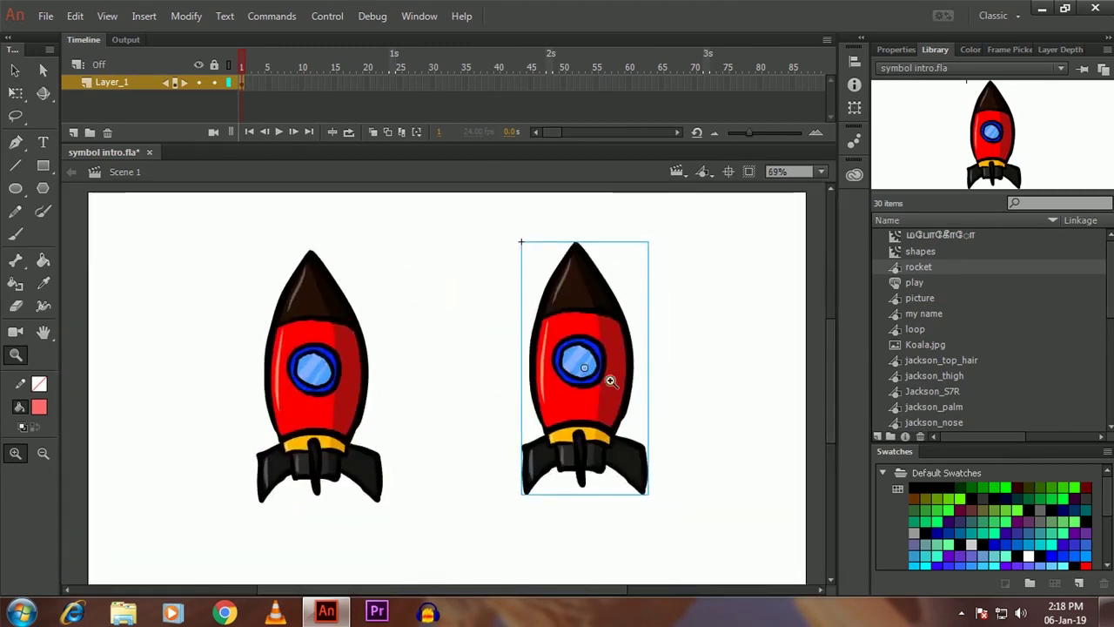
Step: View the right-hand rocket in isolated symbol editing, and return to Scene 1
right_click(620, 366)
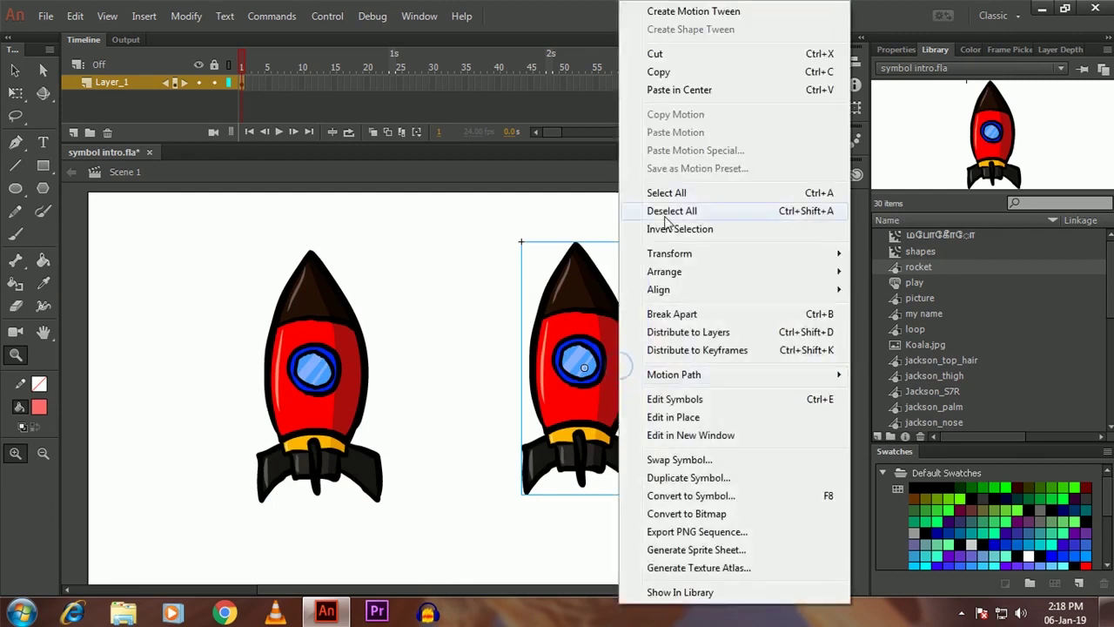
click(670, 399)
click(122, 171)
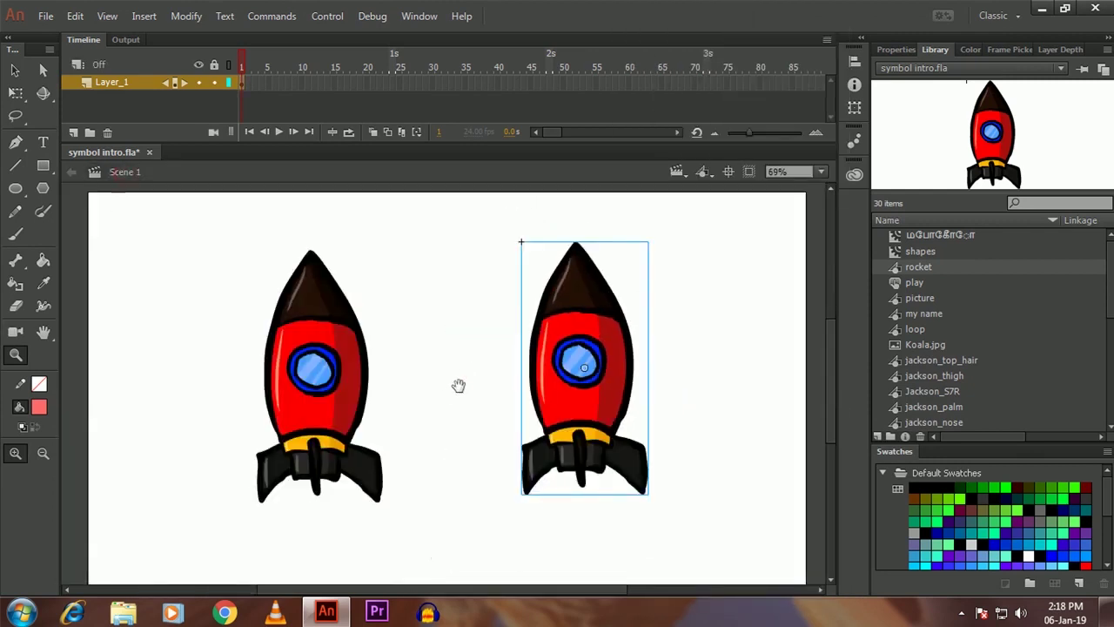
Step: Edit the right-hand rocket symbol in place, fill part of its nose cone with yellow, and return to Scene 1
drag(458, 385, 450, 394)
ctrl+click(688, 356)
click(601, 375)
right_click(601, 375)
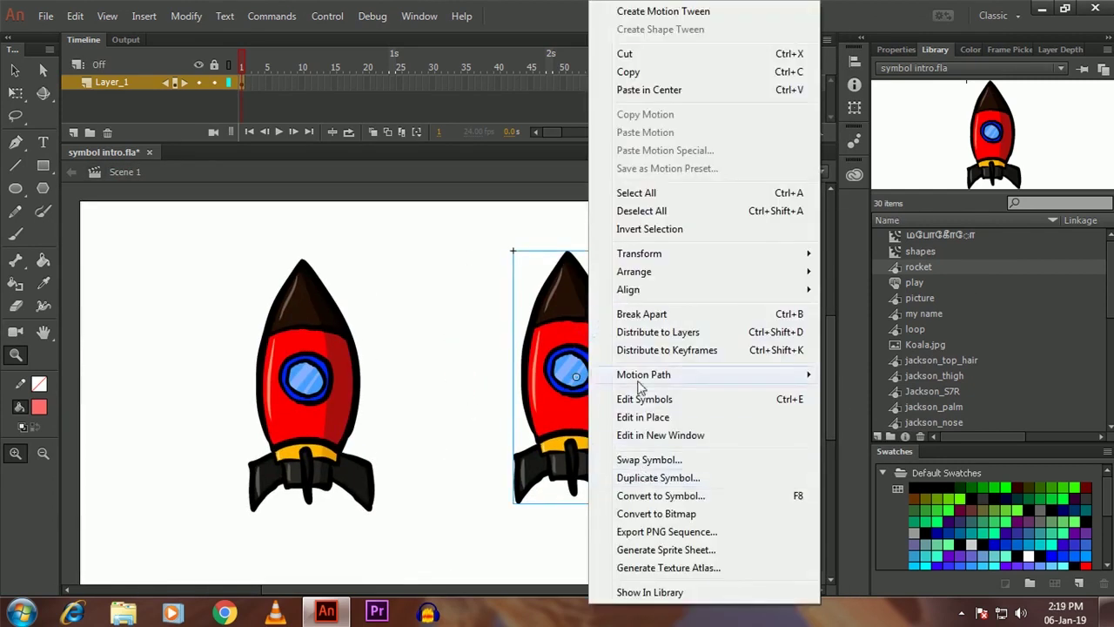
click(622, 413)
key(b)
click(39, 406)
click(52, 348)
key(k)
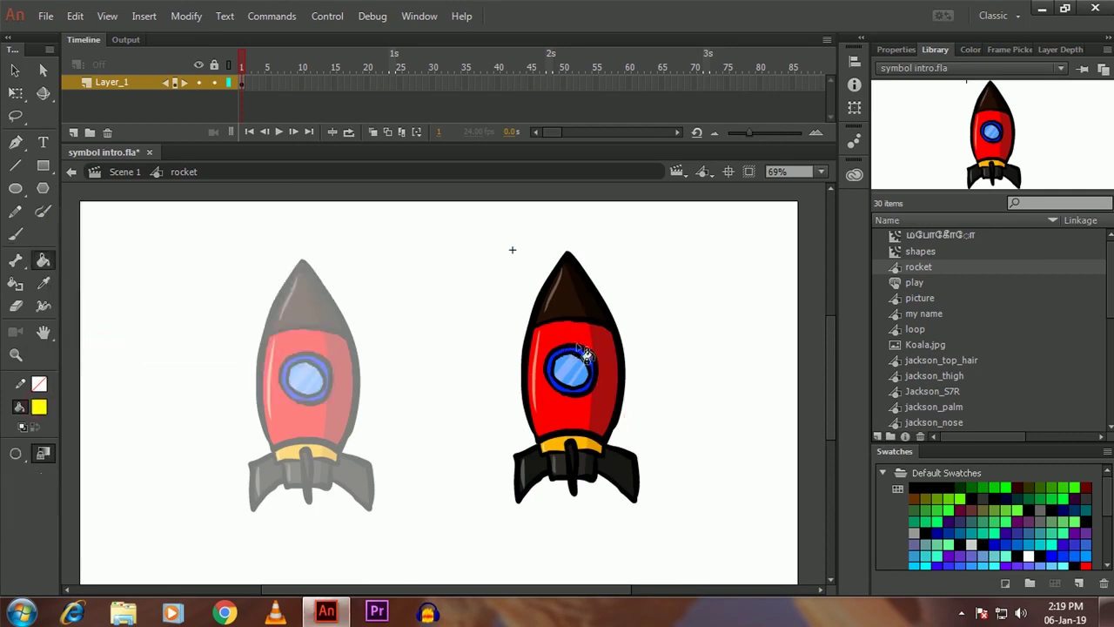
click(566, 292)
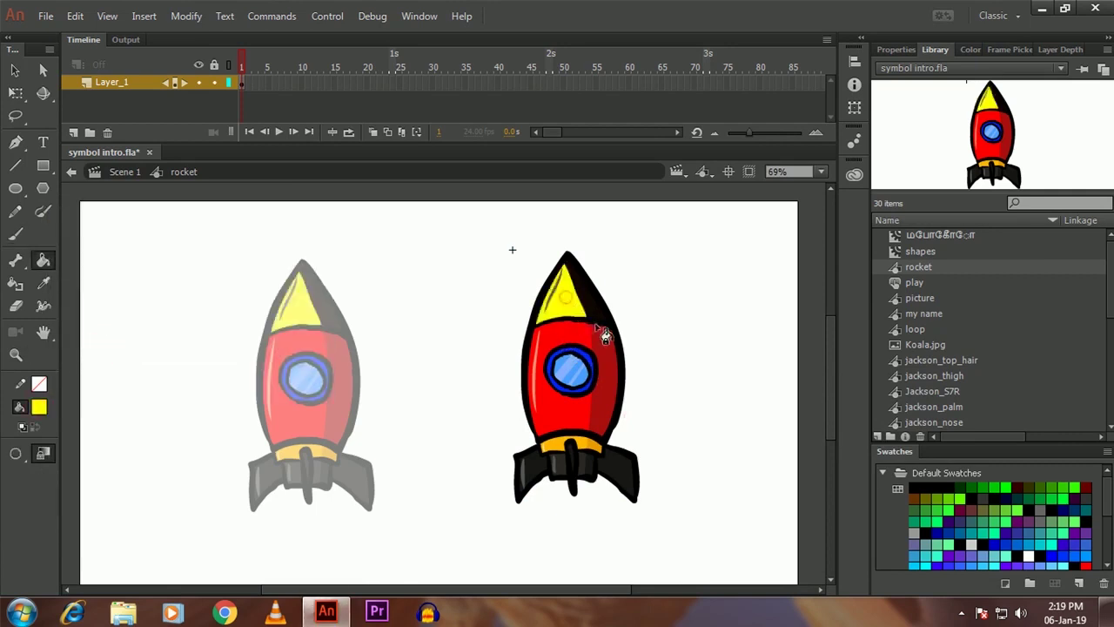
click(127, 171)
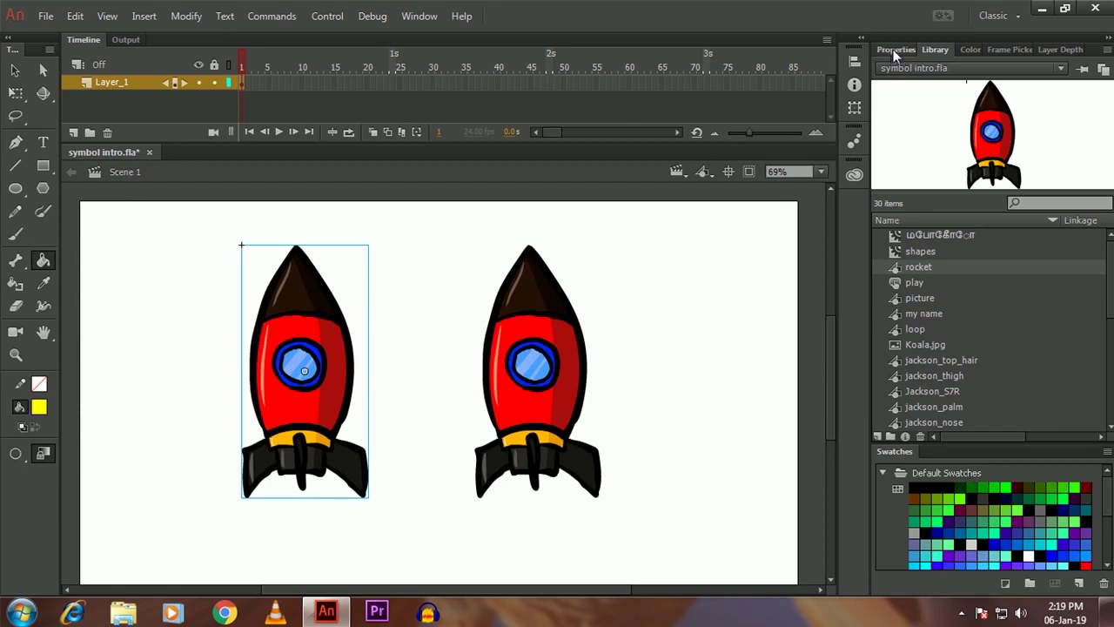
Step: Apply a Tint color effect to the left-hand rocket instance and adjust its tint
click(894, 49)
click(1030, 262)
click(965, 308)
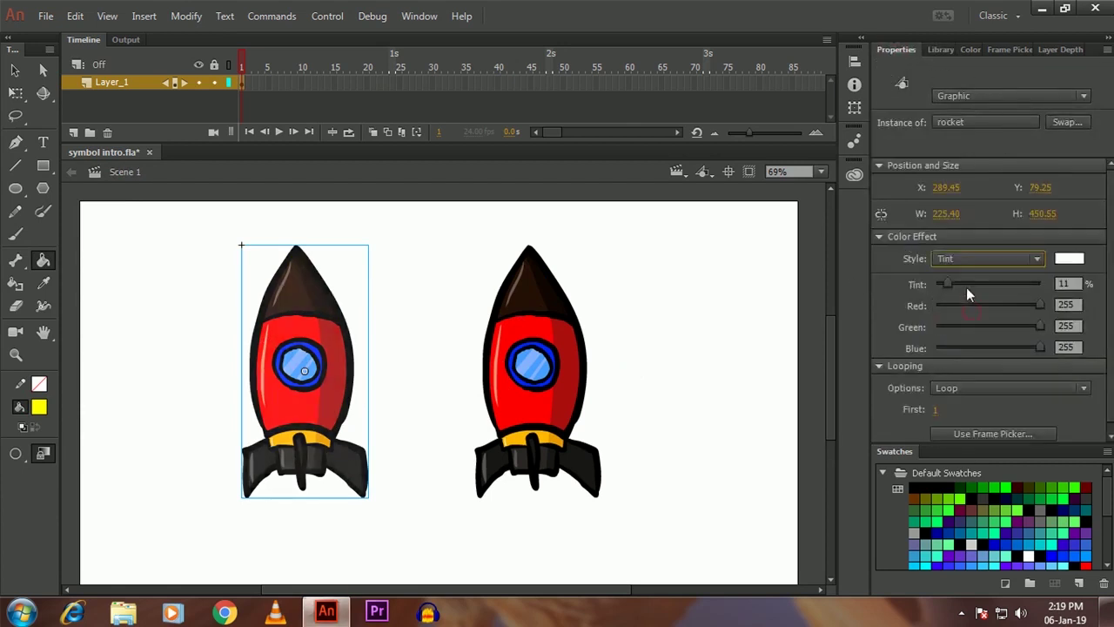
drag(952, 293, 937, 328)
Step: Try the Brightness color effect on the right-hand rocket instance, and switch its style to Alpha
click(504, 337)
click(1025, 258)
click(979, 295)
click(994, 257)
click(965, 347)
Step: Adjust the blue and red amounts of the left-hand rocket instance's tint
click(331, 363)
drag(1038, 350, 1021, 354)
drag(1019, 306, 960, 345)
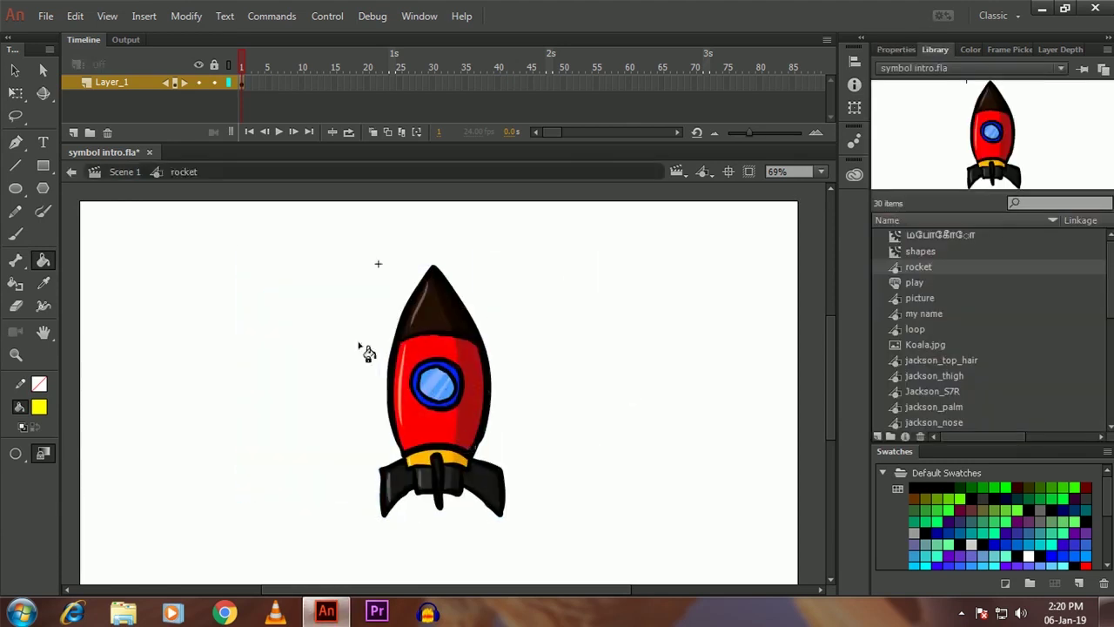
Step: Open the rocket symbol for editing to view its own timeline, and return to Scene 1
click(144, 172)
right_click(448, 341)
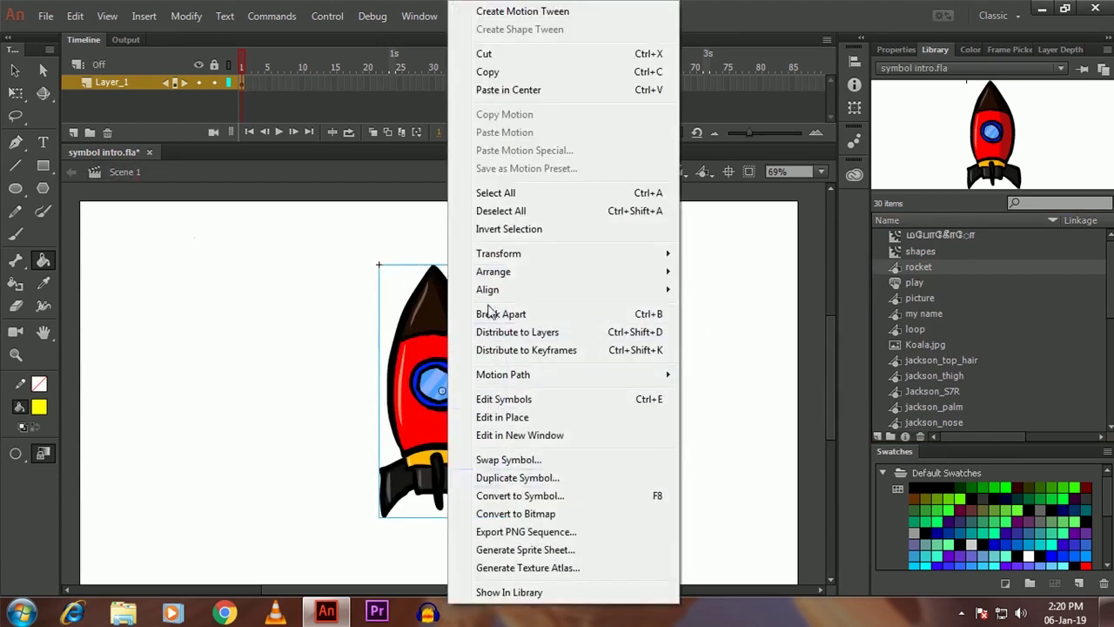
click(502, 418)
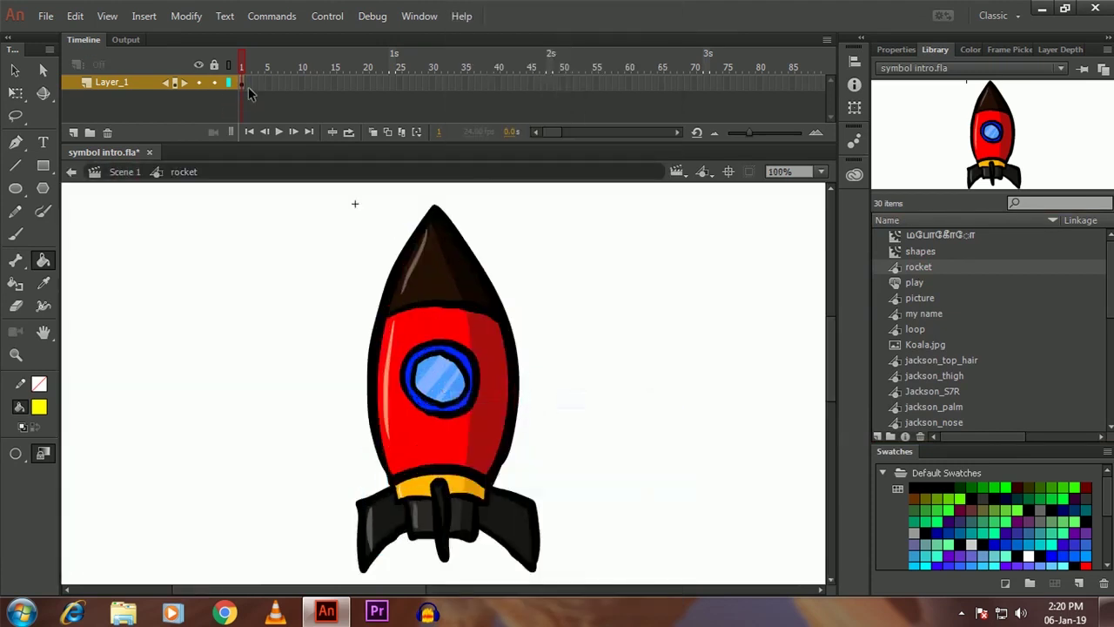
click(122, 171)
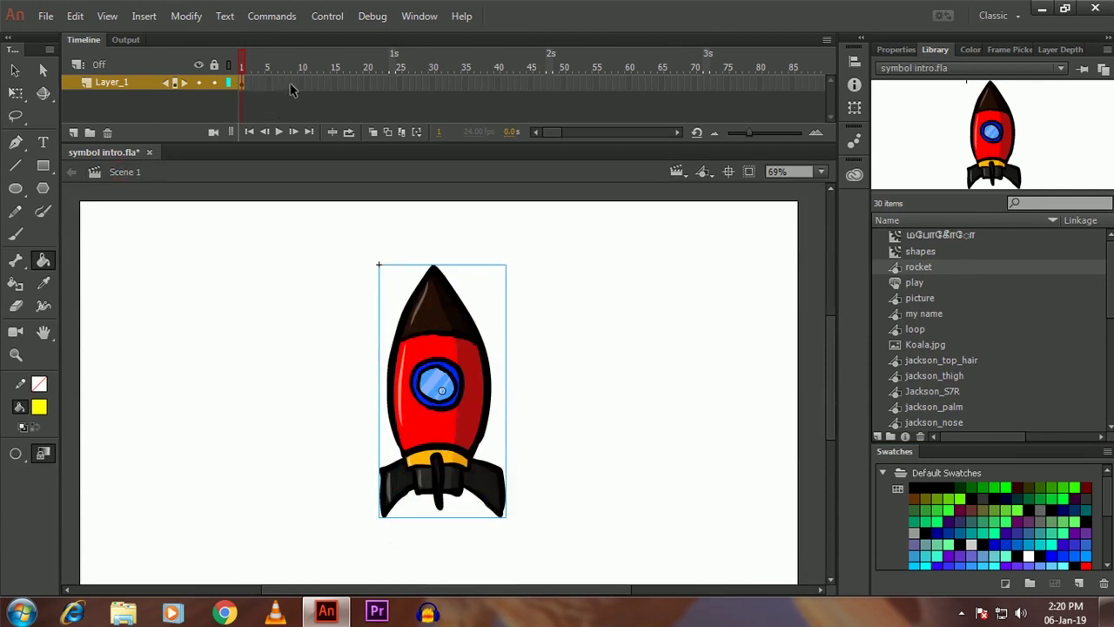
Step: Extend Layer_1 on the main timeline to frame 33 and scrub through the added frames
click(356, 84)
key(F5)
click(411, 84)
key(F5)
click(452, 84)
key(F5)
drag(451, 67, 373, 75)
Step: Open the rocket symbol, extend its layer by six frames to frame 7, and scrub through them
double_click(440, 335)
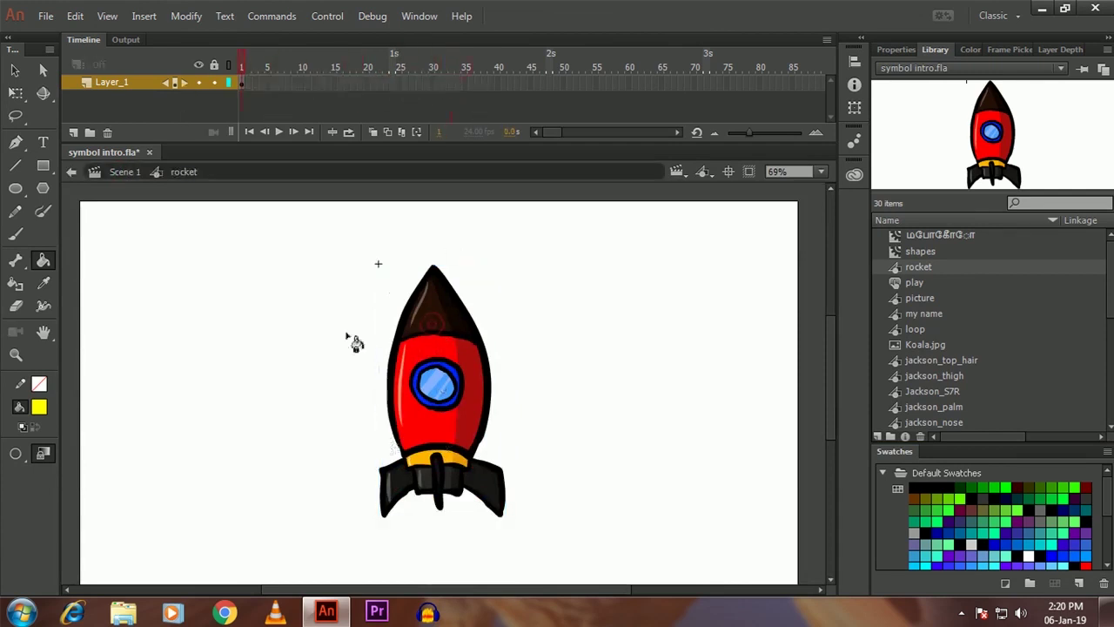
key(F5)
key(F5)
key(F5)
key(F5)
key(F5)
key(F5)
drag(282, 69, 228, 78)
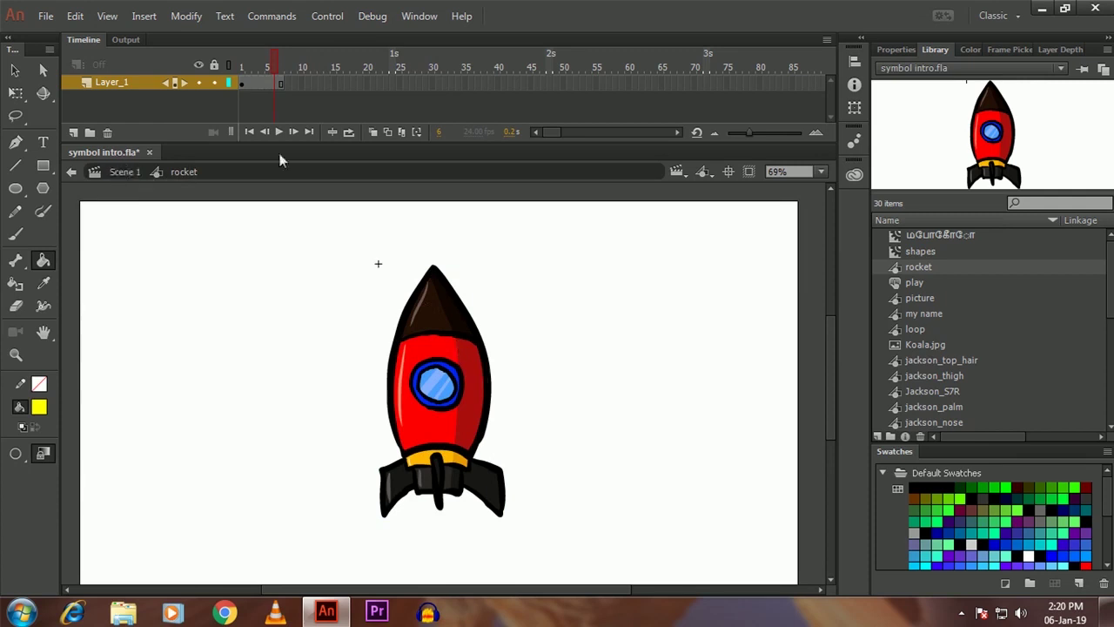
Step: Switch between Scene 1 and the rocket symbol to compare their timelines
click(127, 173)
double_click(434, 337)
click(140, 174)
click(281, 70)
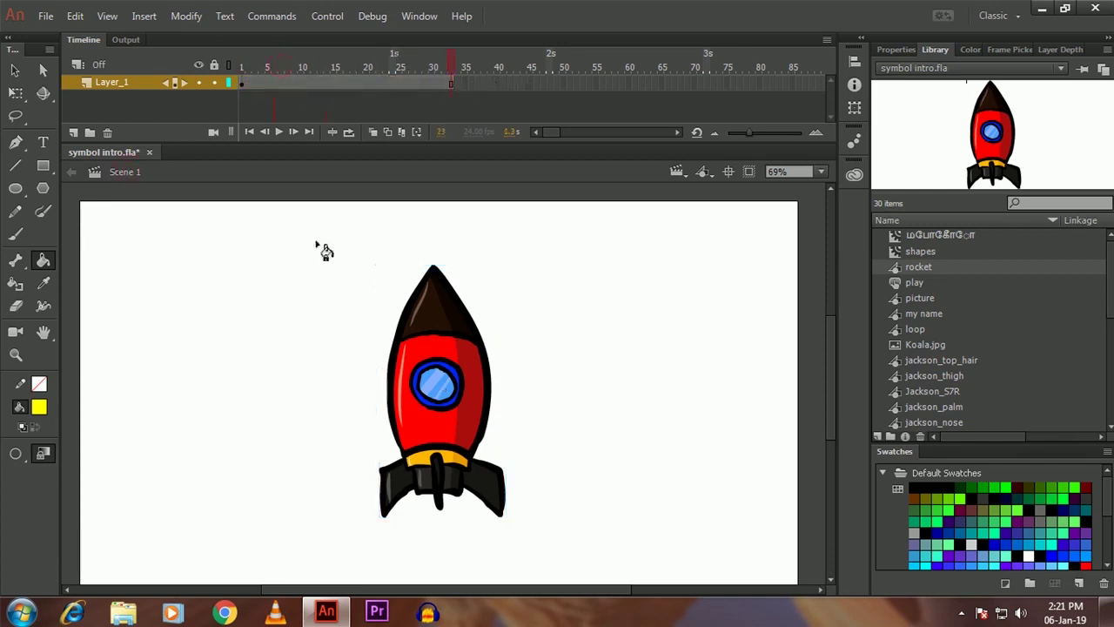
Step: Delete everything on the Scene 1 stage
key(z)
alt+click(437, 327)
click(437, 410)
drag(432, 413, 344, 363)
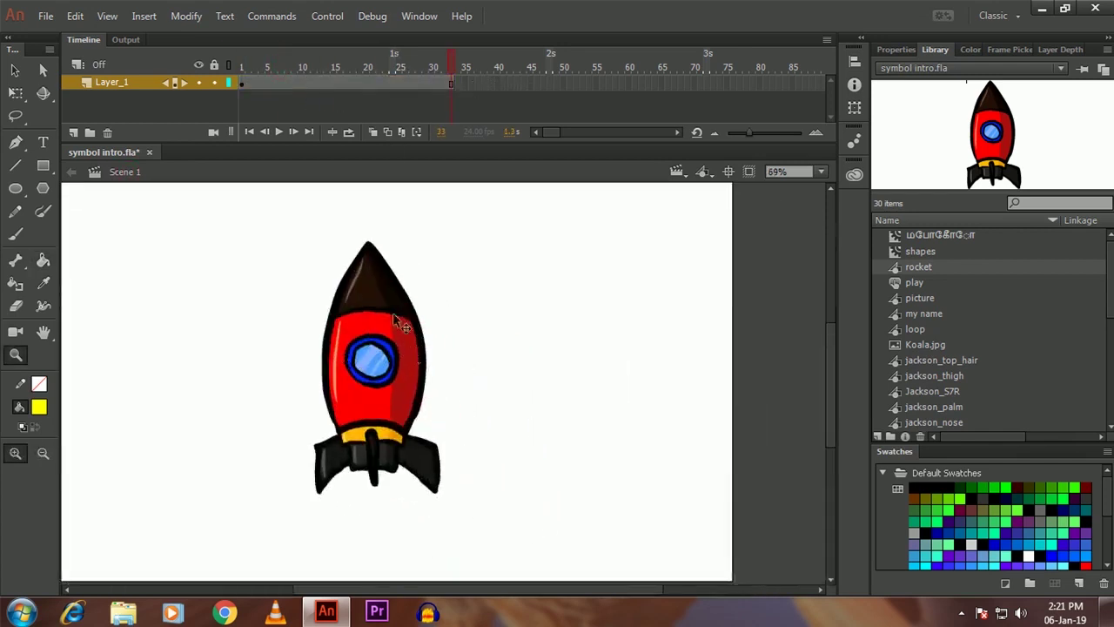
key(ctrl+a)
key(Delete)
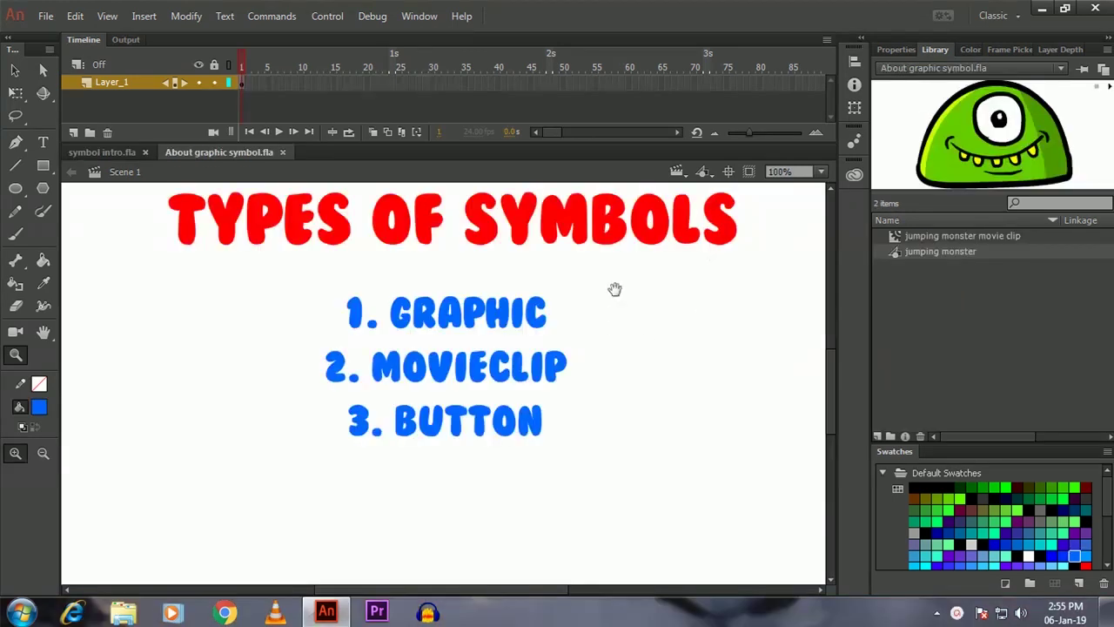
drag(615, 291, 615, 351)
key(F4)
key(space)
drag(576, 297, 736, 361)
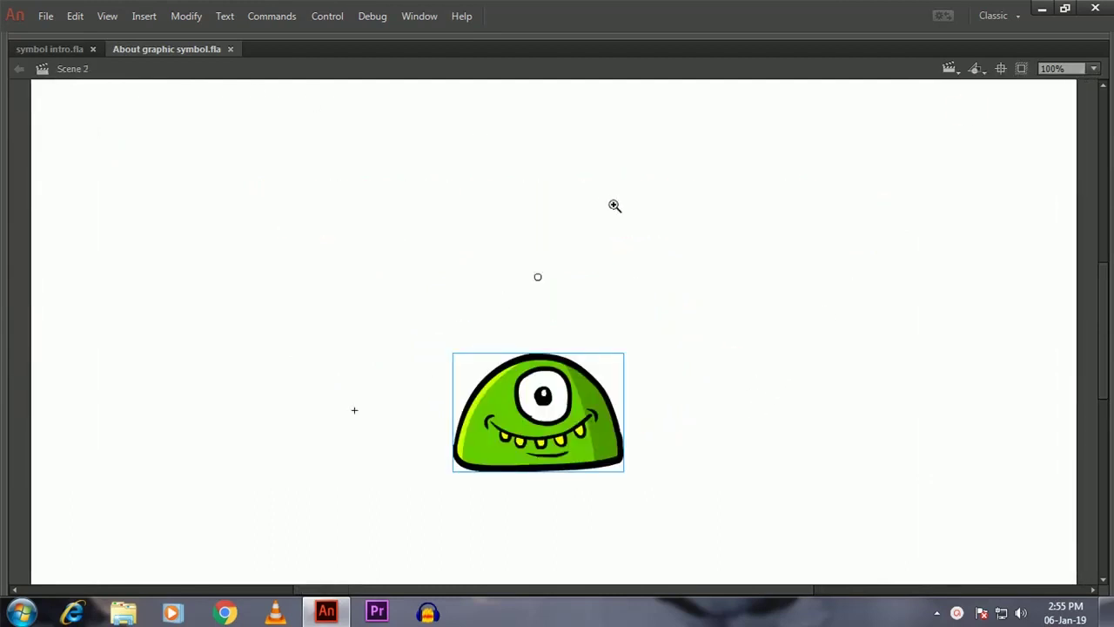
key(F4)
key(space)
drag(576, 403, 438, 297)
drag(574, 402, 517, 383)
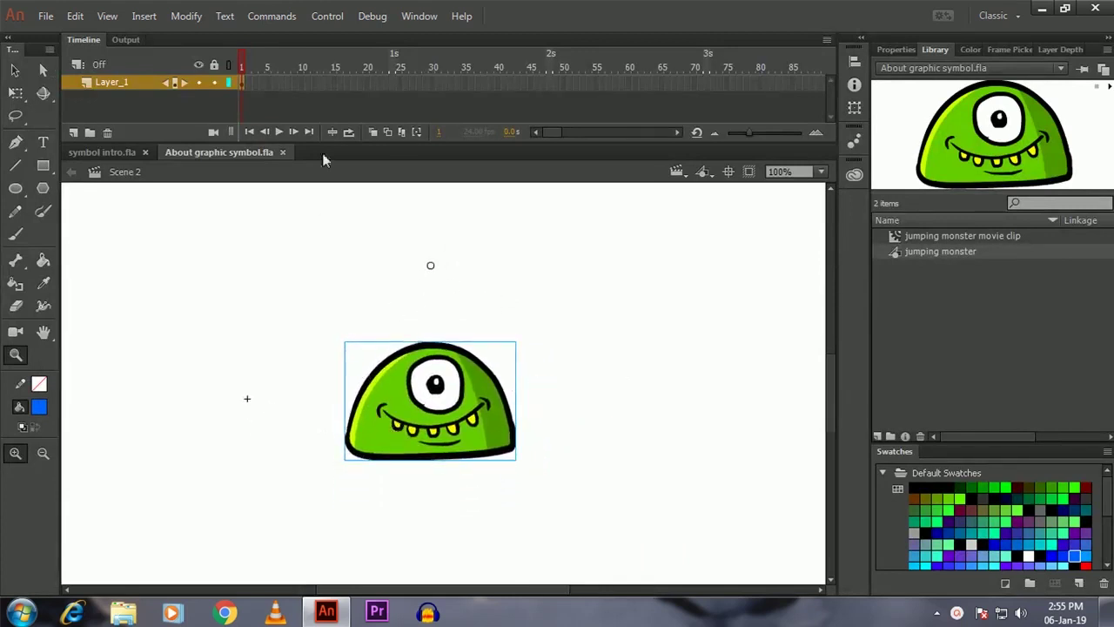
Step: Make the timeline area taller and go to frame 1 of Scene 2
drag(329, 141, 331, 315)
click(243, 68)
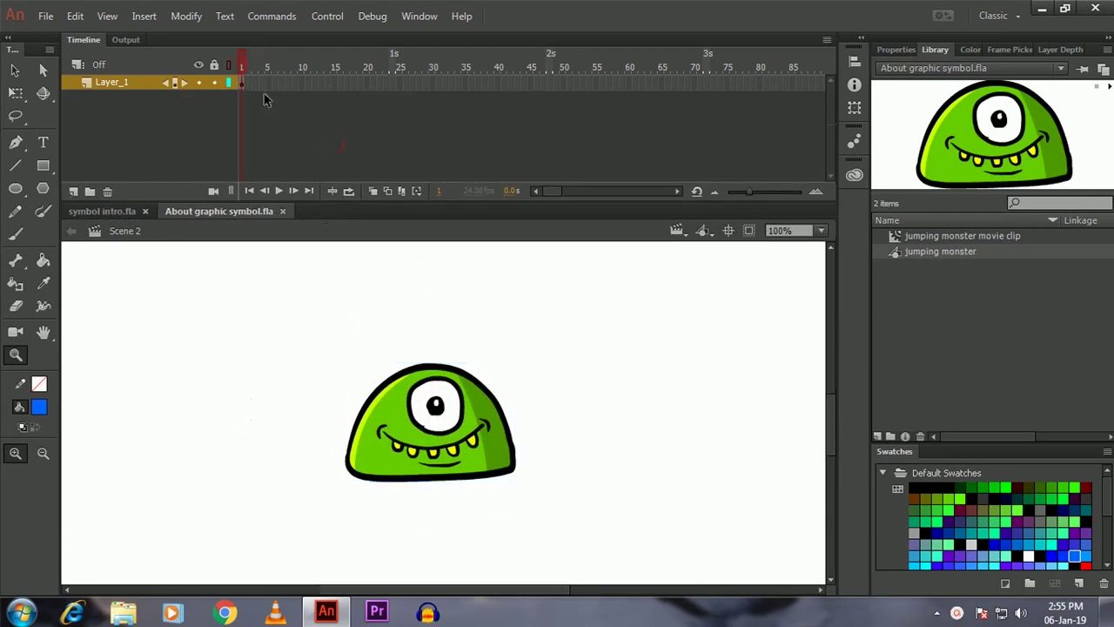
Step: Open the jumping monster symbol, scrub through its 20 frames, and return to Scene 2
double_click(393, 413)
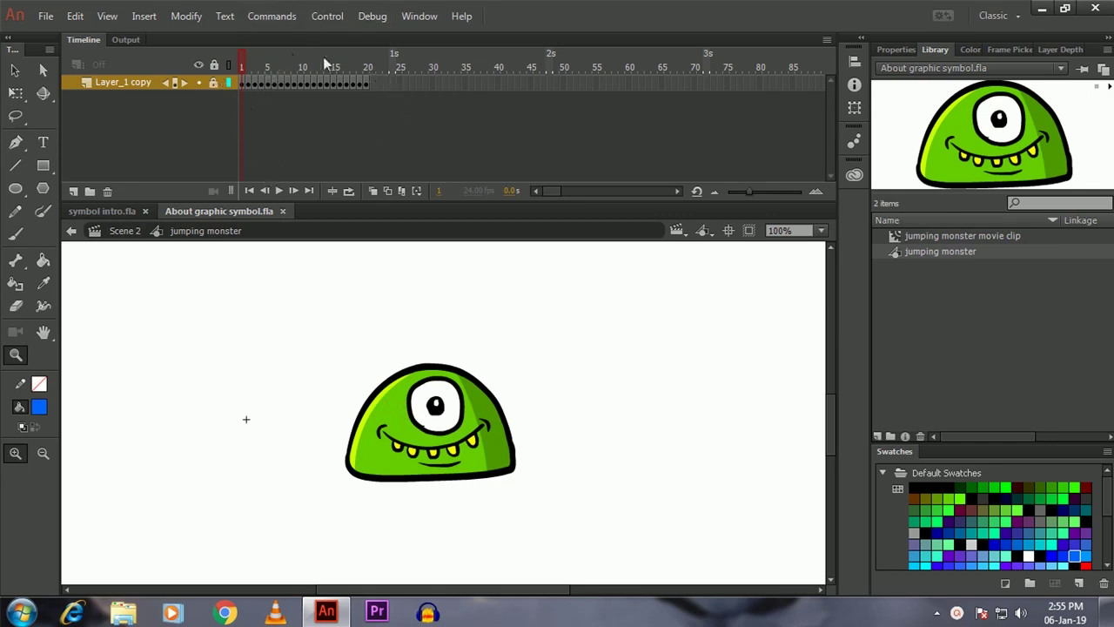
drag(270, 76, 384, 69)
alt+click(432, 427)
key(Return)
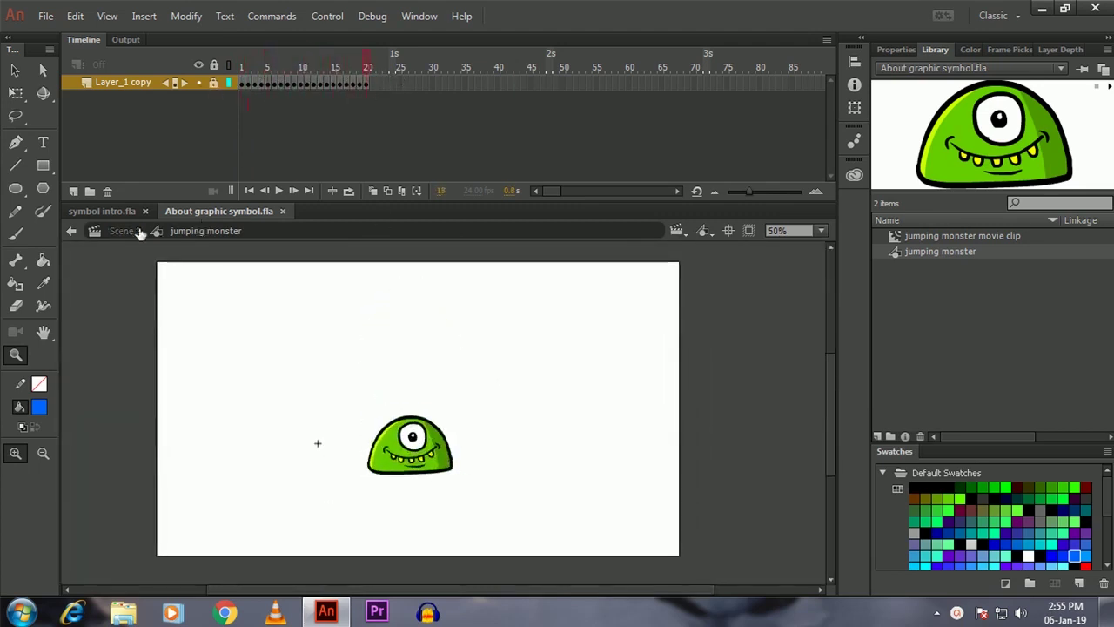
click(131, 232)
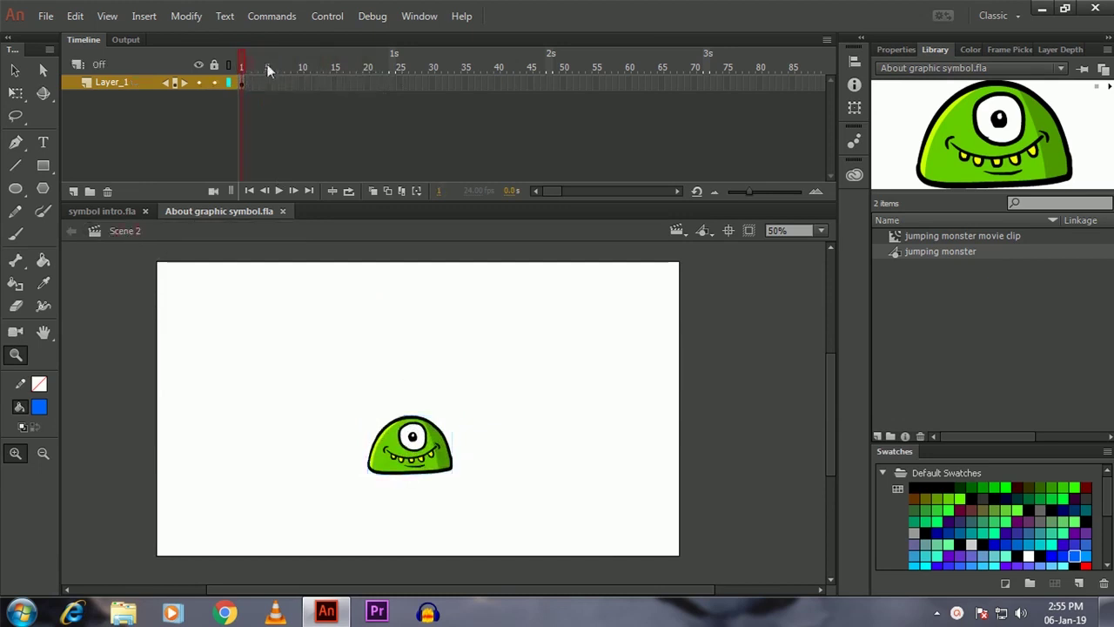
Step: Extend Layer_1 in Scene 2 to frame 21 and scrub back through the monster's jump
click(278, 191)
key(F5)
key(F5)
key(F5)
key(F5)
key(F5)
key(F5)
key(F5)
key(F5)
key(F5)
key(F5)
key(F5)
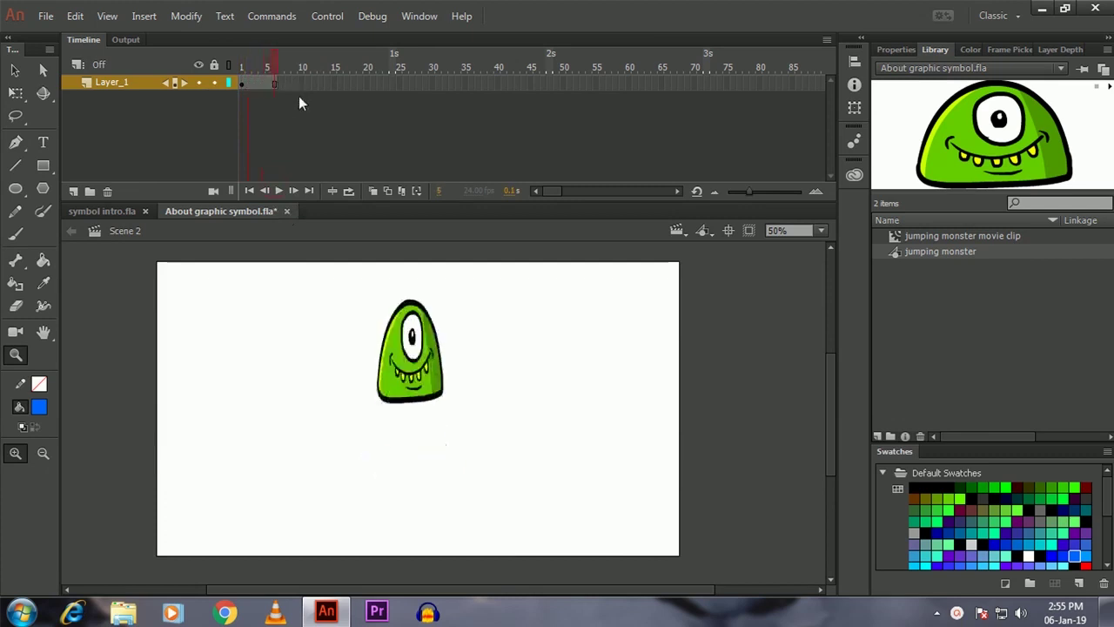
key(F5)
key(F5)
key(F5)
key(F5)
key(F5)
key(F5)
key(F5)
key(F5)
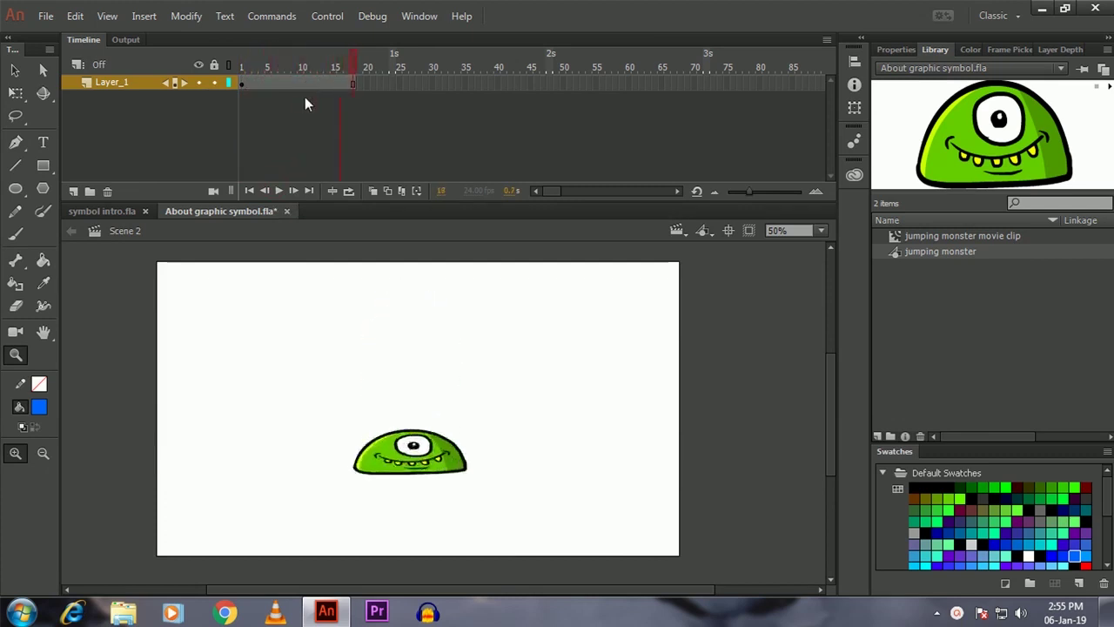
drag(371, 70, 244, 98)
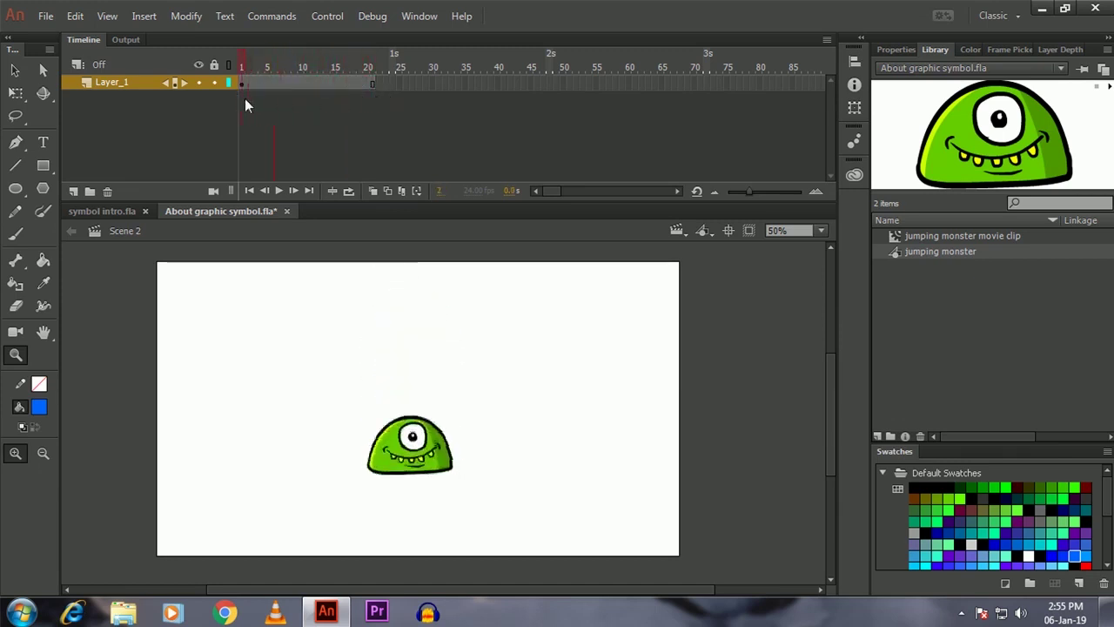
Step: Compare the jumping monster symbol's own timeline with the extended layer in Scene 2
click(437, 453)
double_click(426, 460)
mouse_move(243, 67)
mouse_down()
mouse_move(319, 77)
mouse_move(242, 76)
mouse_up()
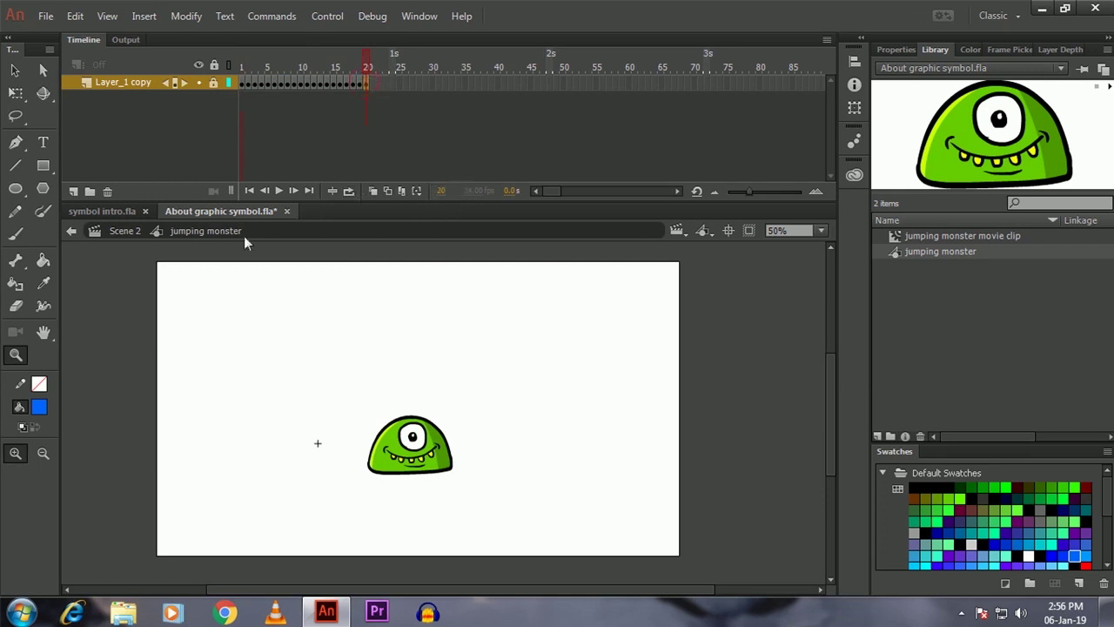
click(137, 232)
click(373, 83)
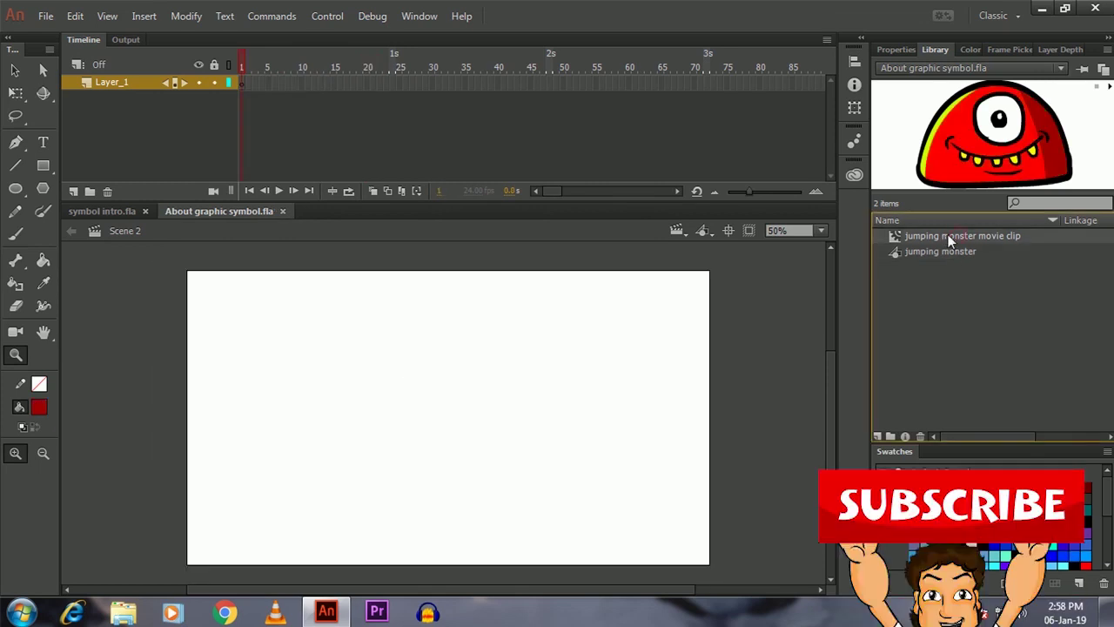
Step: Place the jumping monster movie clip on the empty Scene 2 stage and show its instance properties
drag(948, 237, 466, 441)
key(ctrl+=)
click(898, 50)
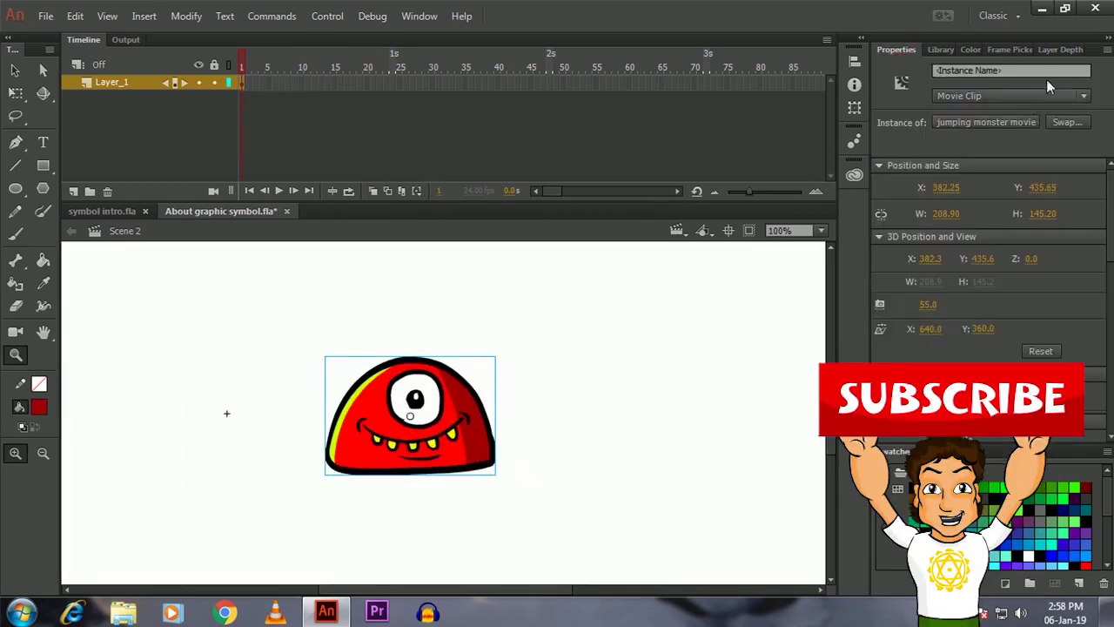
Step: Open the red monster movie clip from the stage, scrub its timeline to frame 20, and return to Scene 2
right_click(400, 454)
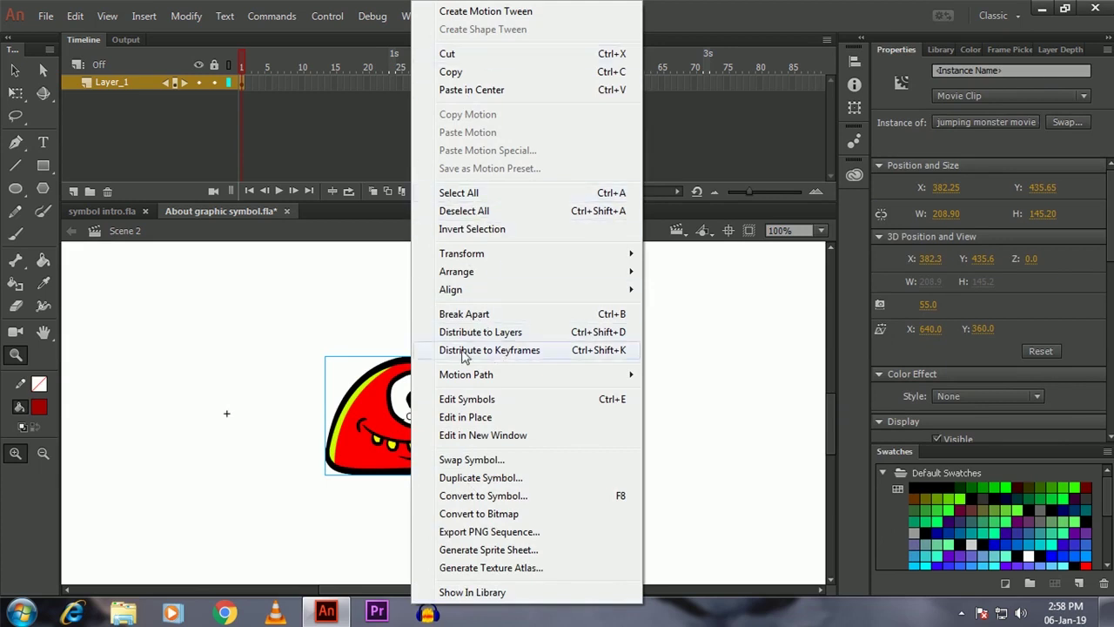
click(241, 387)
drag(778, 439, 464, 419)
ctrl+click(703, 373)
key(ctrl+minus)
key(ctrl+minus)
ctrl+double_click(464, 469)
drag(346, 70, 371, 108)
key(ctrl+a)
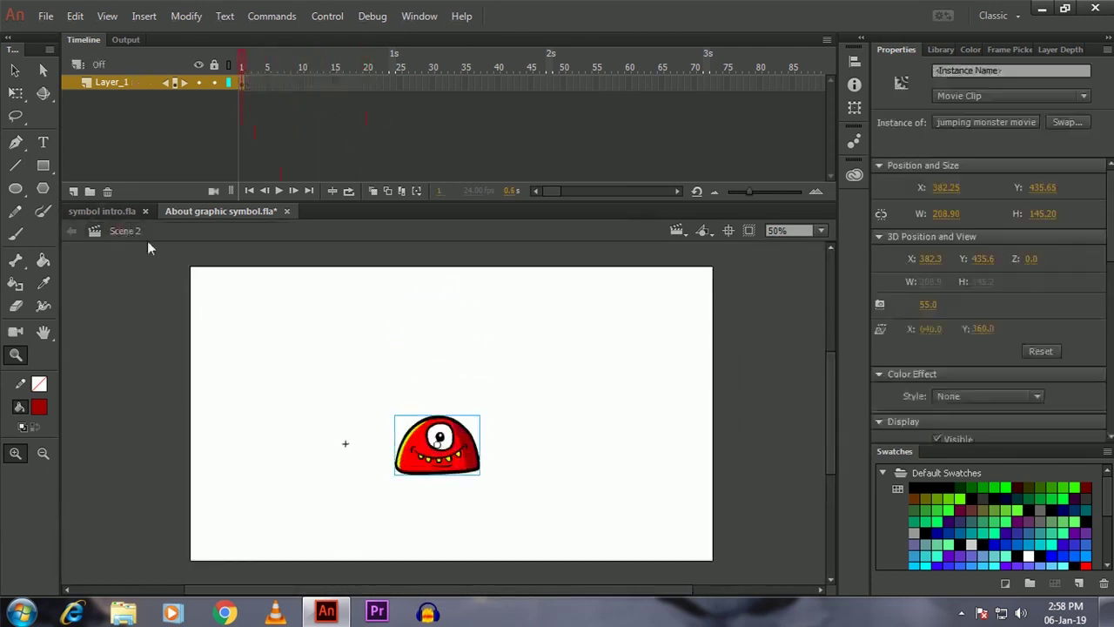
Step: Reopen the movie clip with Edit Symbols, scrub through its frames again, and go back to Scene 2
right_click(432, 458)
click(492, 400)
drag(367, 66, 242, 71)
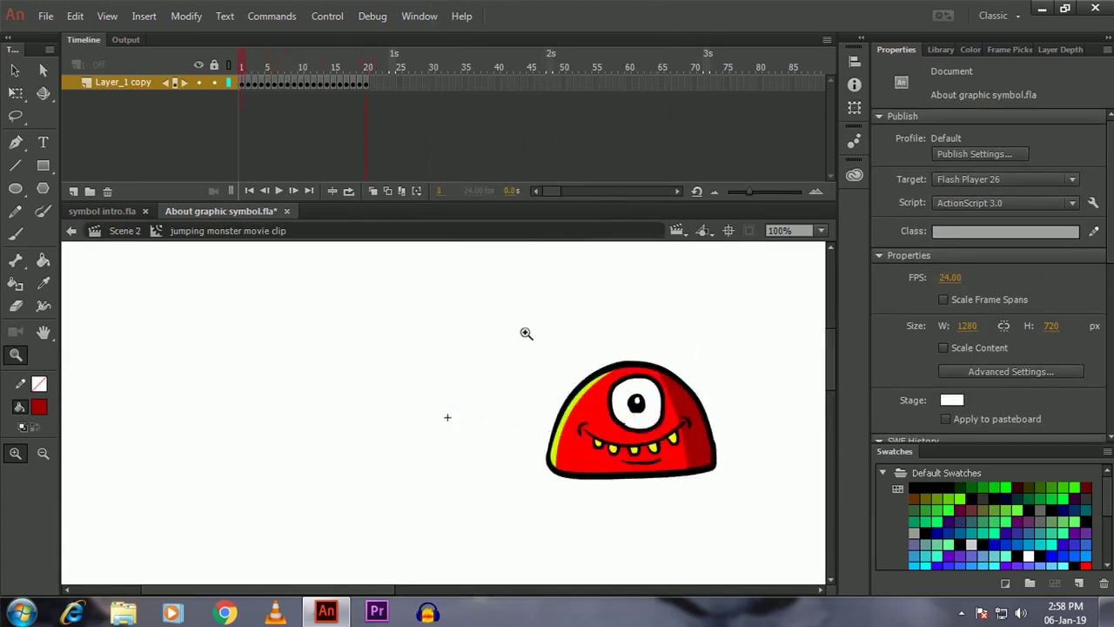
alt+click(549, 374)
drag(547, 397, 456, 434)
drag(245, 68, 332, 92)
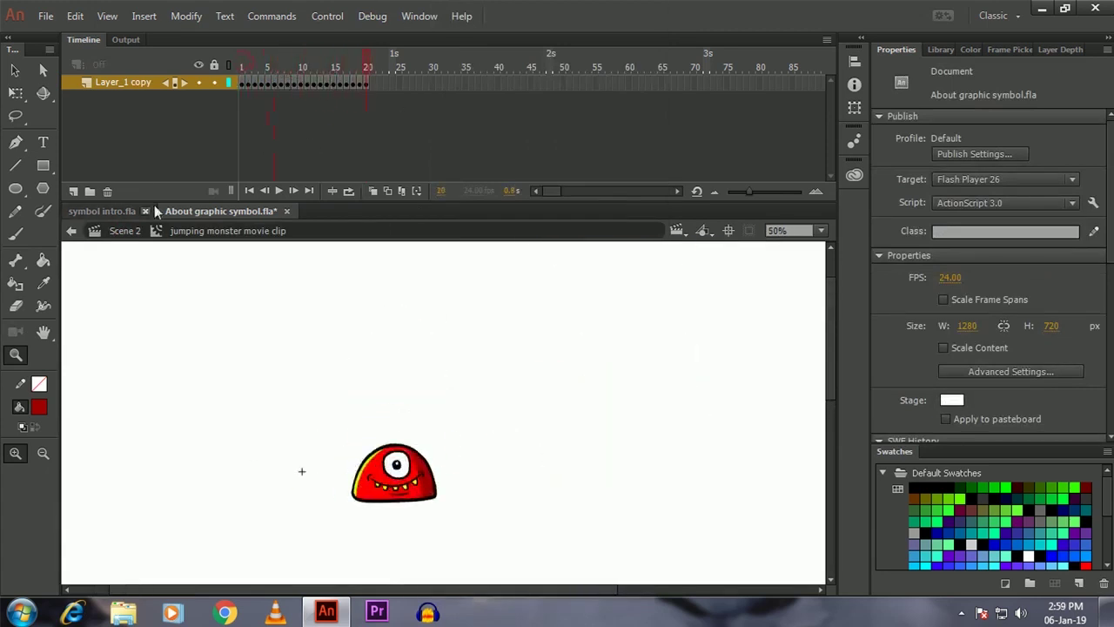
click(126, 231)
Step: Test Scene 2 with its single frame to watch the movie clip play, and close the preview
click(460, 430)
click(246, 85)
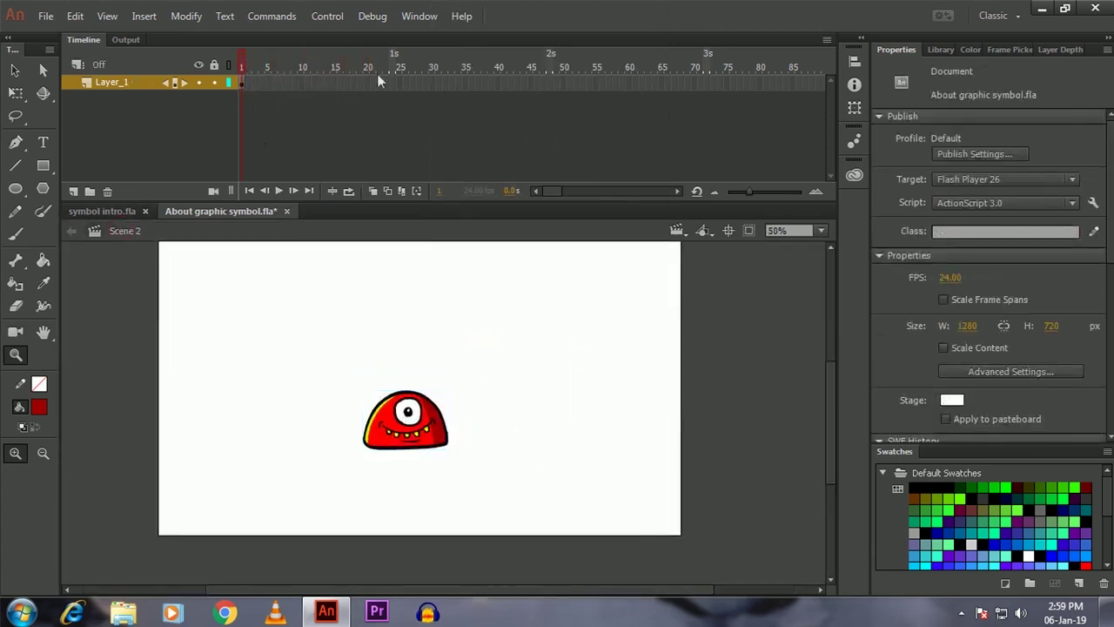
key(ctrl+Return)
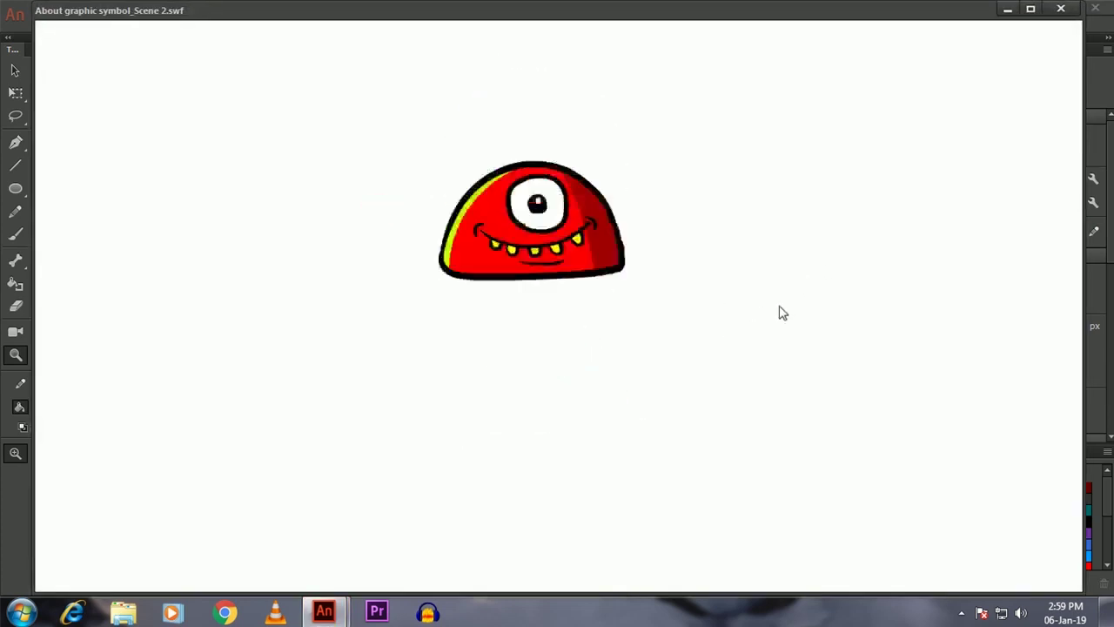
click(1062, 10)
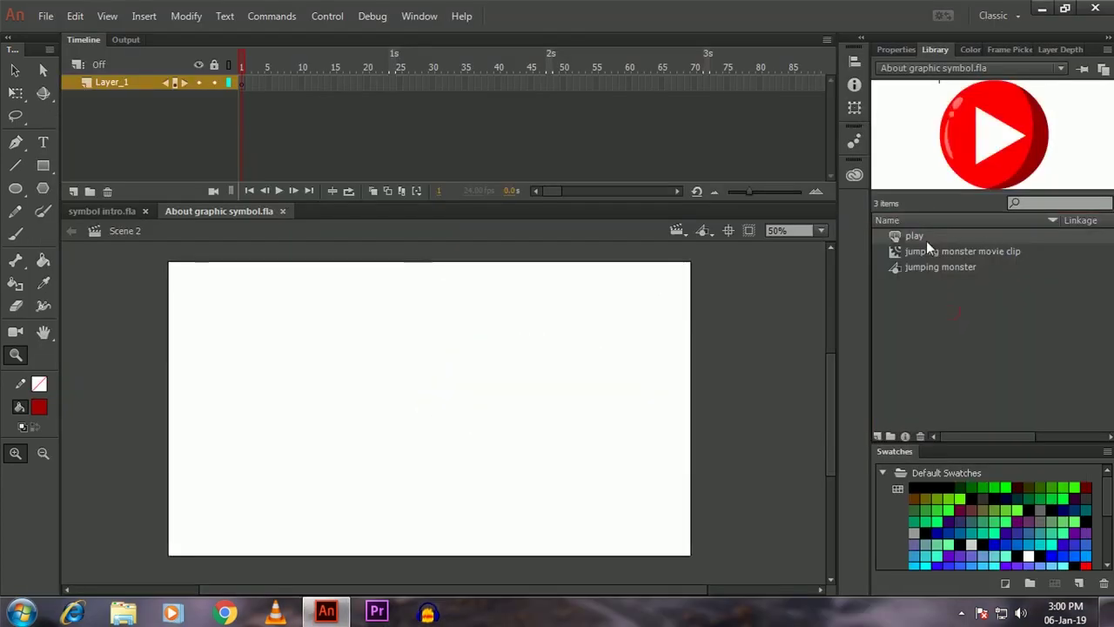
Step: Place the play button on the Scene 2 stage, open it, and add Over, Down and Hit keyframes on both layers
drag(474, 424, 477, 427)
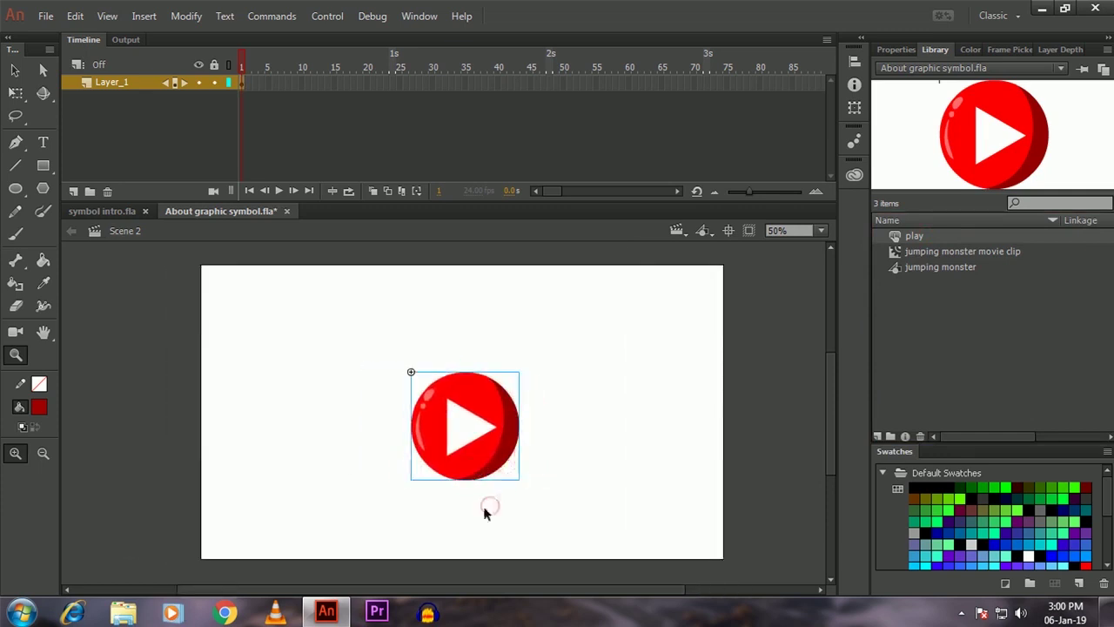
double_click(484, 464)
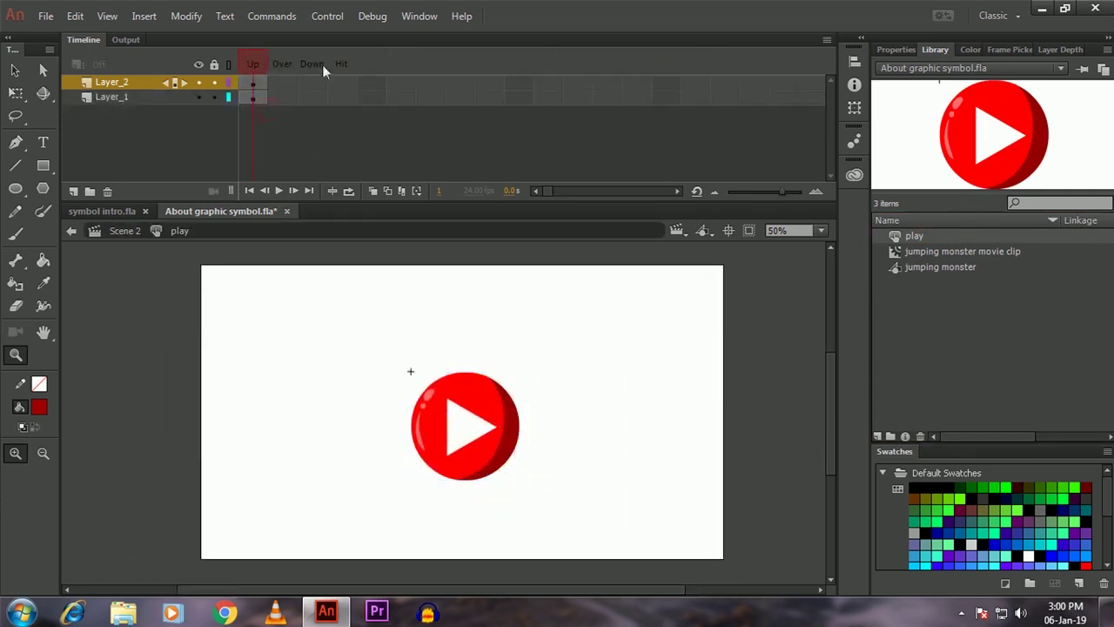
drag(281, 82, 340, 98)
key(F6)
key(F6)
key(F6)
Step: In the button's Over state, sample the red FF0000 fill and show its colour settings
click(282, 65)
click(284, 84)
click(285, 99)
ctrl+click(586, 425)
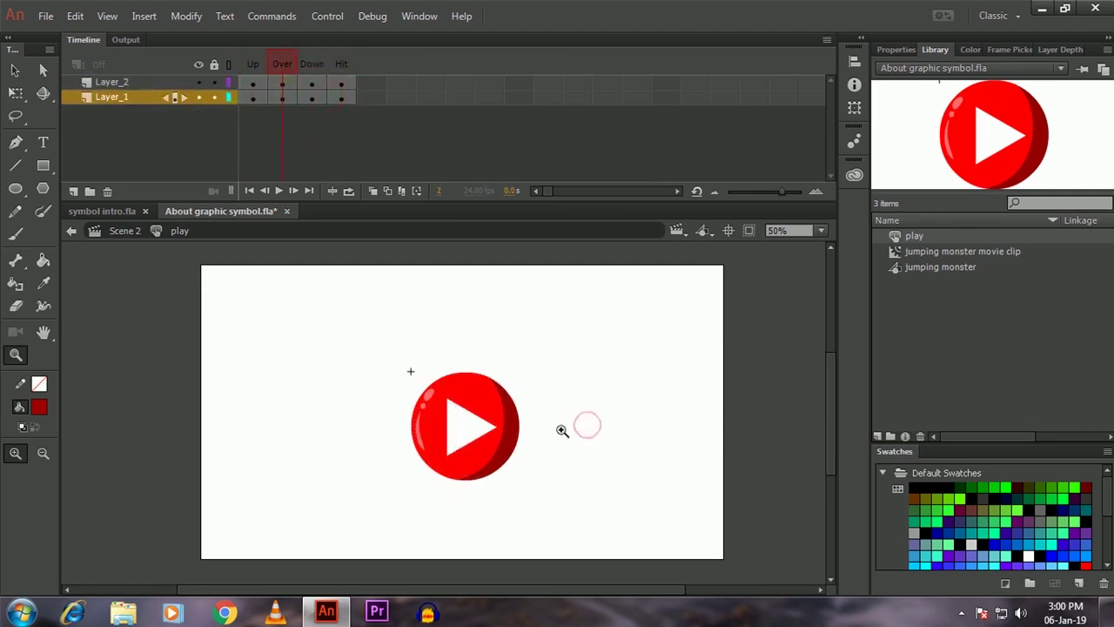
key(i)
click(488, 449)
click(965, 49)
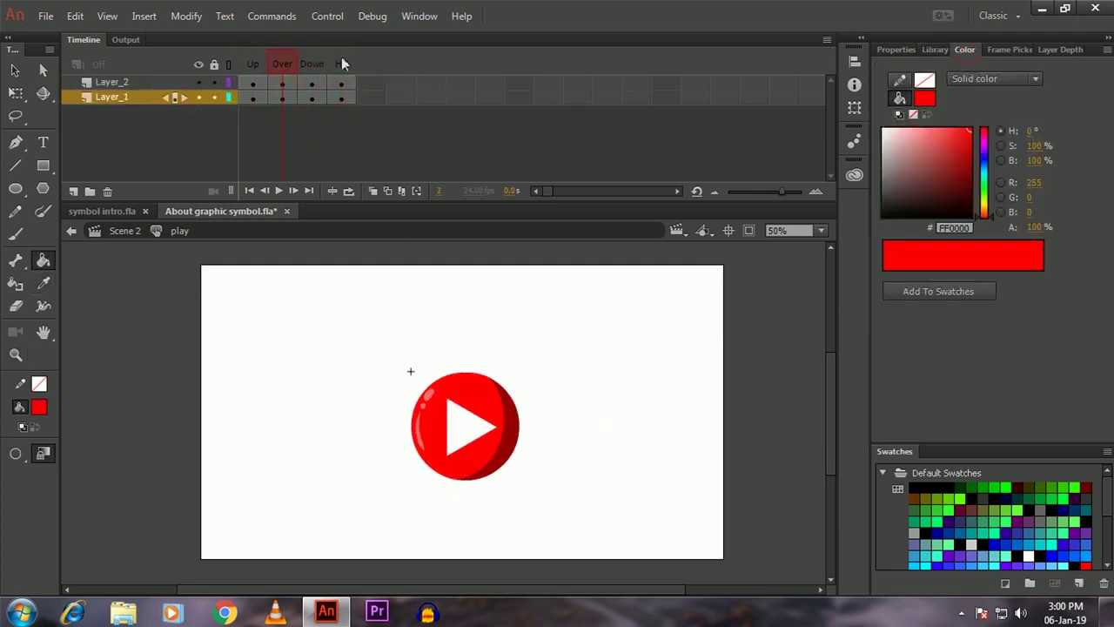
Step: Scale the Over state artwork on both layers slightly larger with Free Transform
drag(285, 83, 282, 98)
key(q)
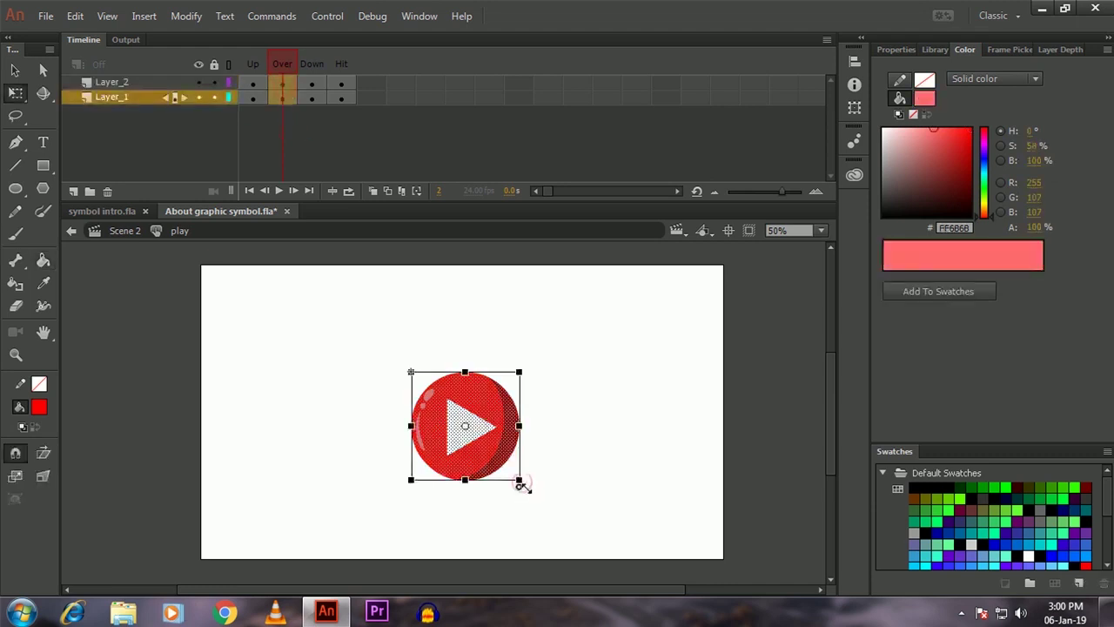
drag(521, 482, 530, 490)
Step: Move the Down state artwork slightly lower and select the Hit frames on both layers
drag(314, 84, 312, 98)
drag(495, 446, 497, 462)
click(341, 83)
click(370, 119)
drag(342, 84, 341, 98)
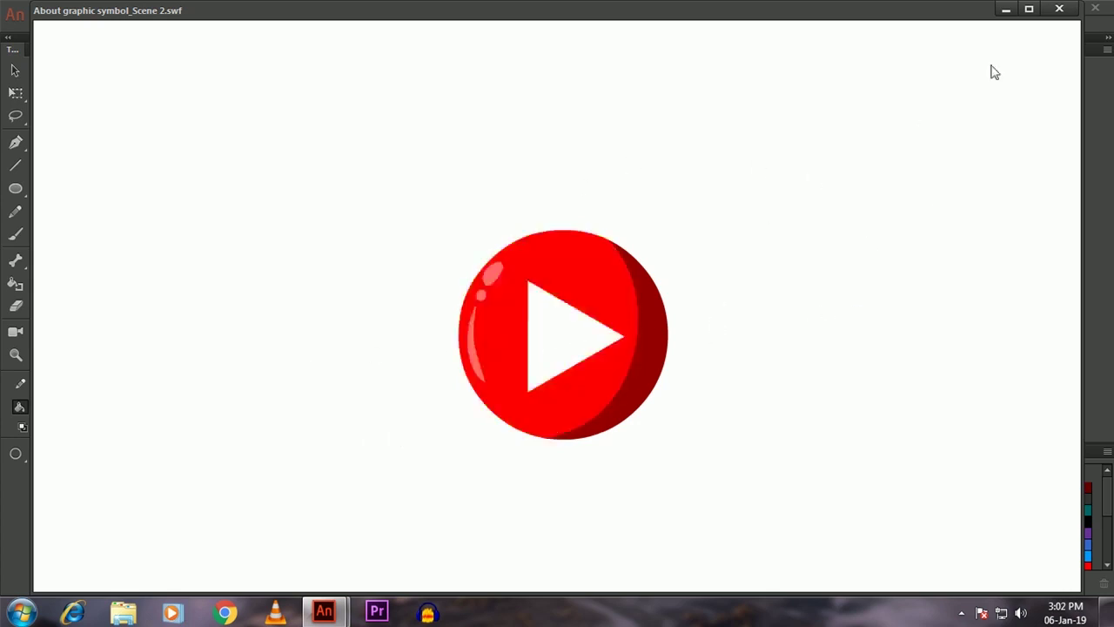
Step: Close the preview, delete the play button from the Scene 2 stage, and save the file
click(1059, 9)
click(387, 374)
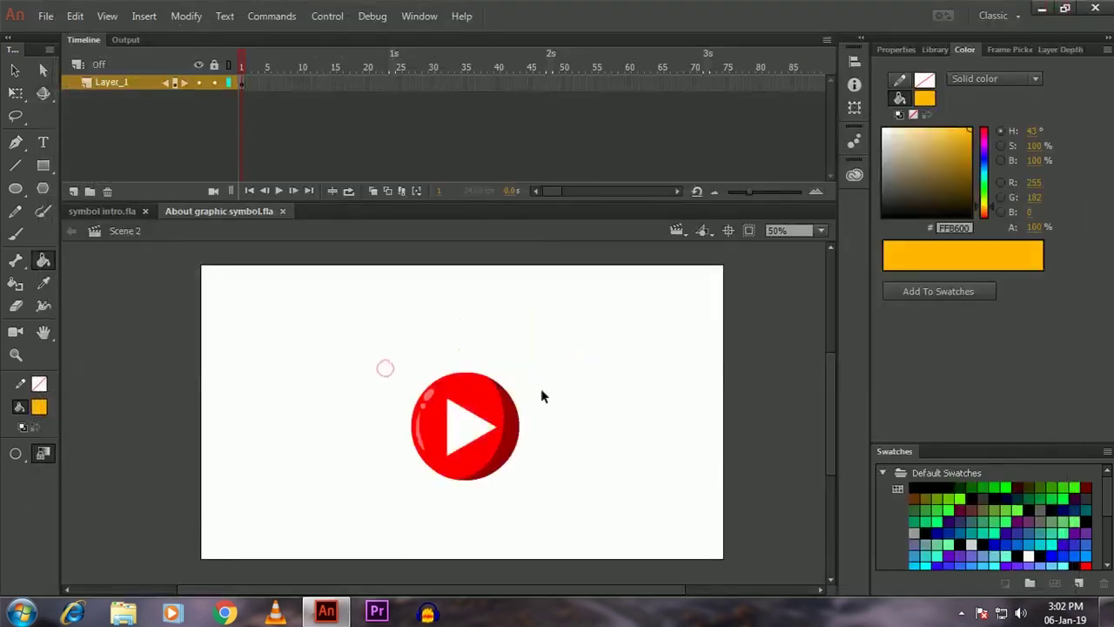
click(492, 425)
key(Delete)
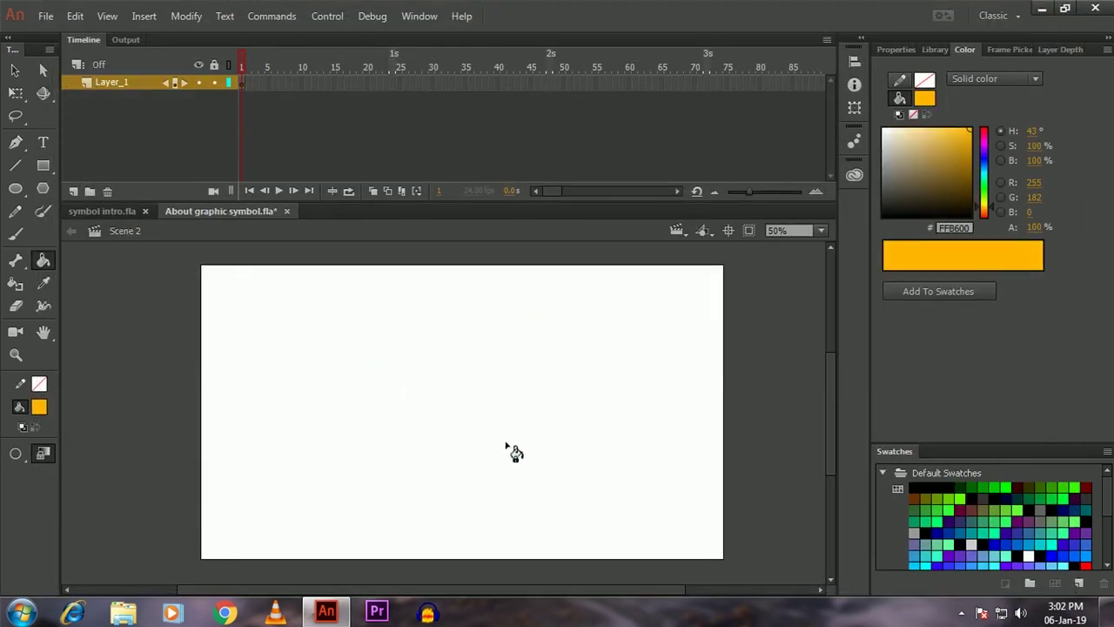
key(ctrl+s)
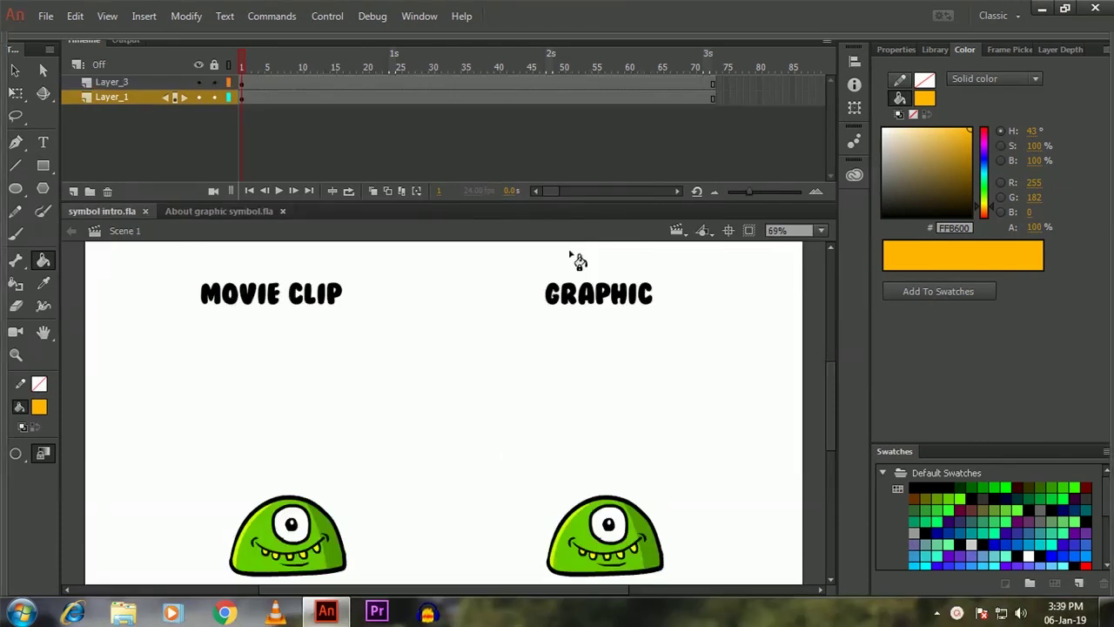
Step: In symbol intro.fla, hide all panels and fit the stage in the window
key(F4)
drag(569, 233, 709, 294)
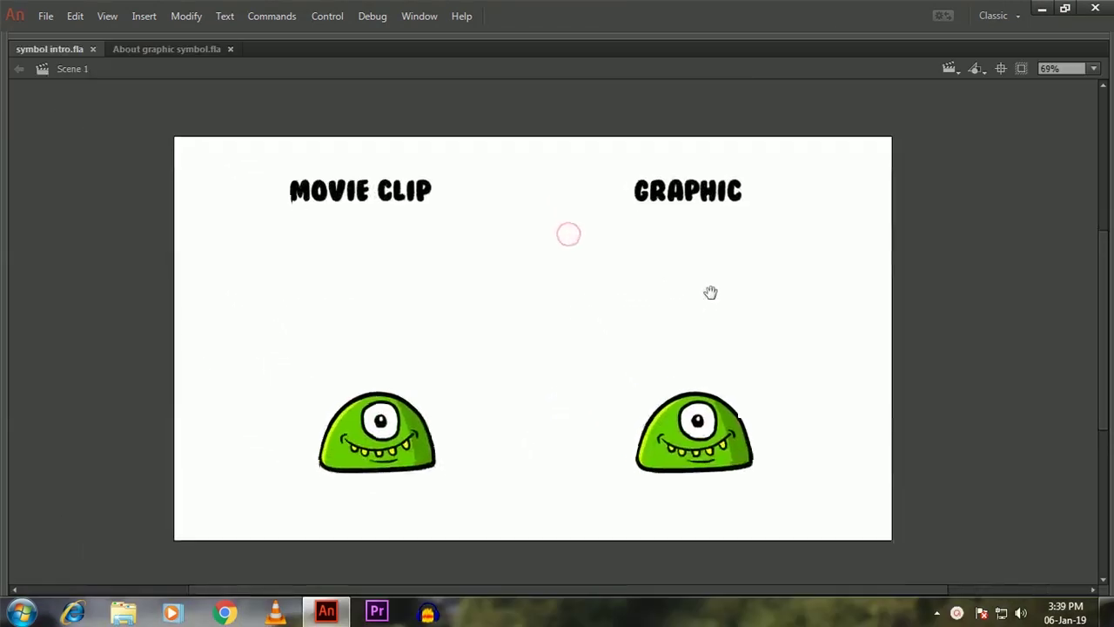
click(1094, 70)
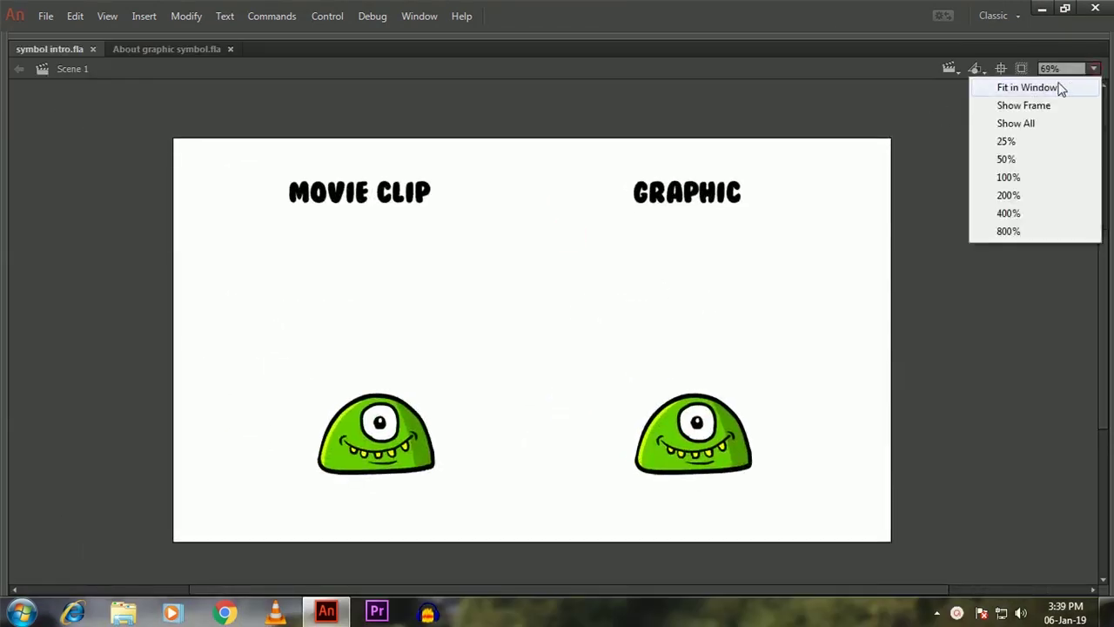
click(995, 89)
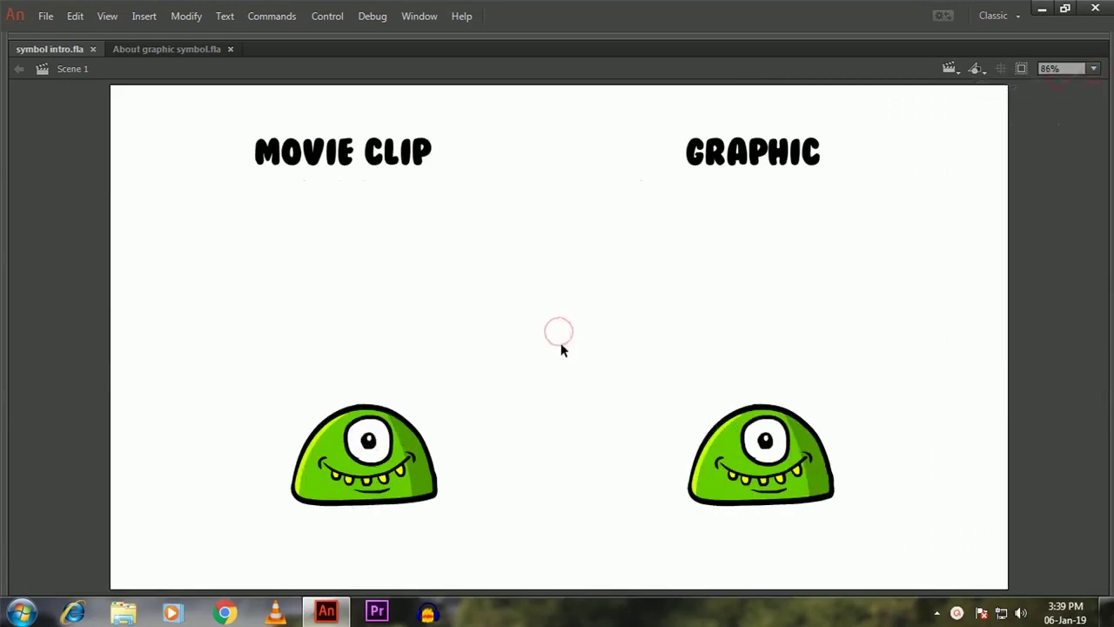
Step: Test the movie to compare the movie clip and graphic monsters, close the preview, and restore the panels
key(ctrl+Return)
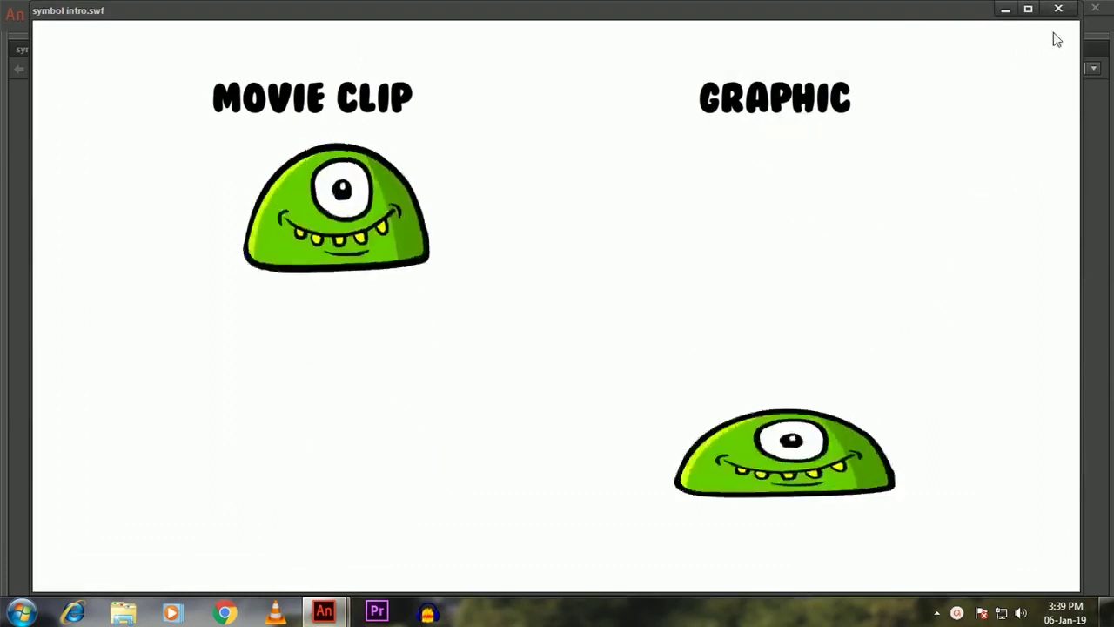
click(1059, 9)
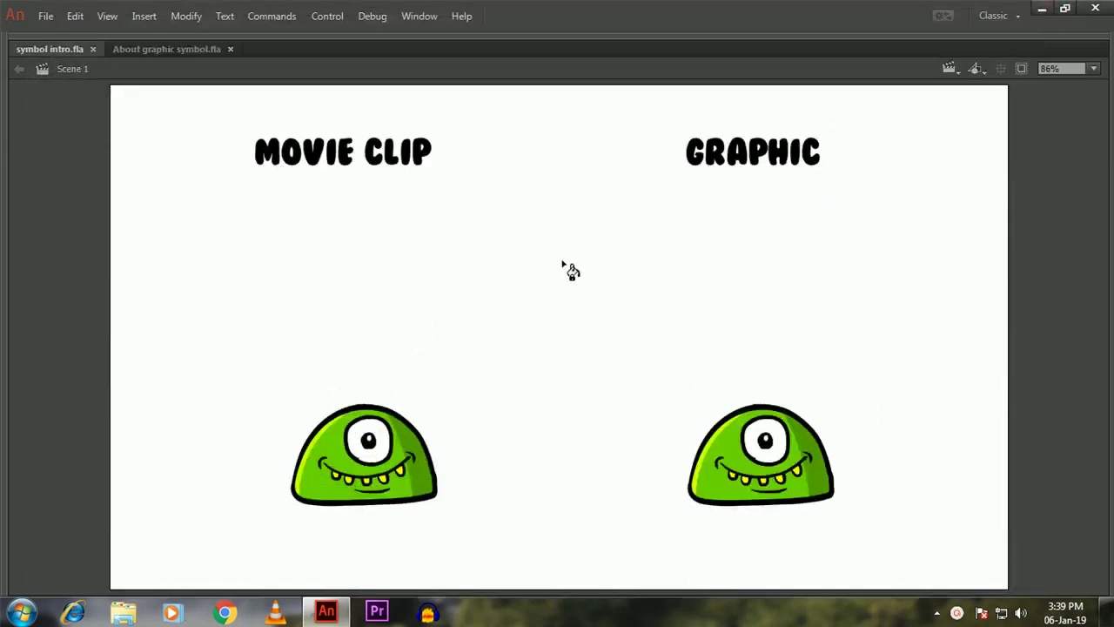
key(F4)
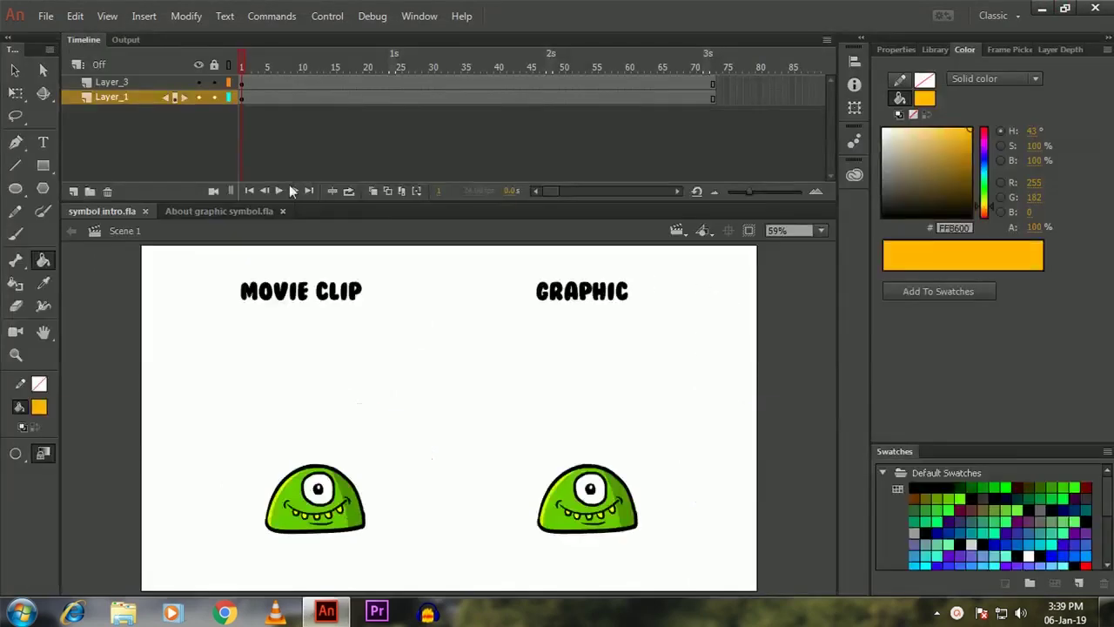
Step: Scrub the Scene 1 timeline to frame 73, then rewind and play it to compare both symbol types
drag(247, 66, 727, 154)
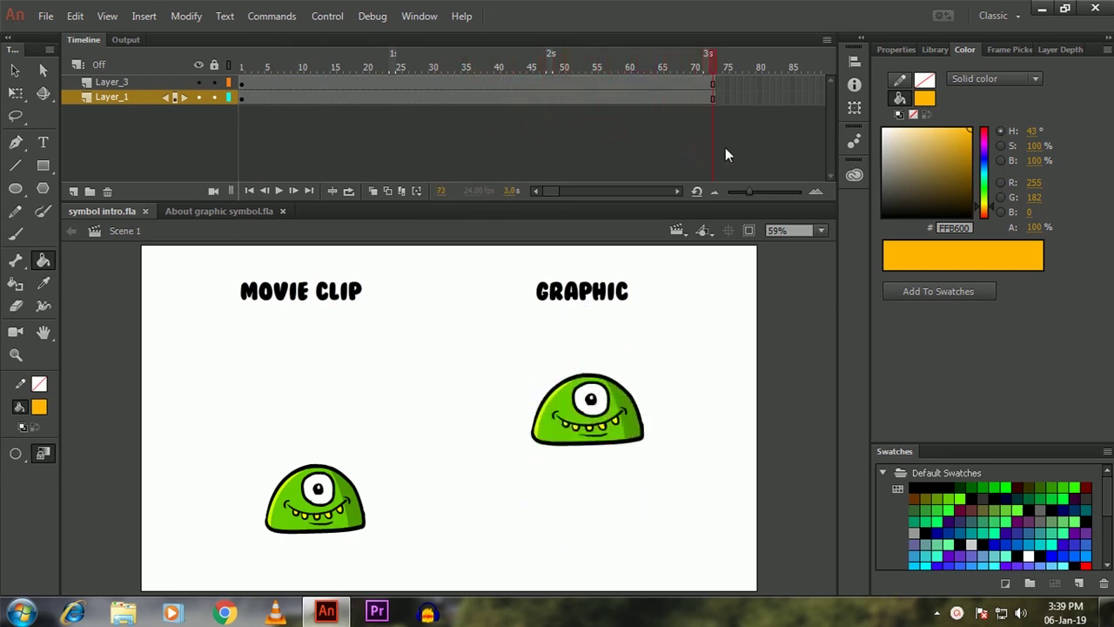
click(248, 192)
click(279, 190)
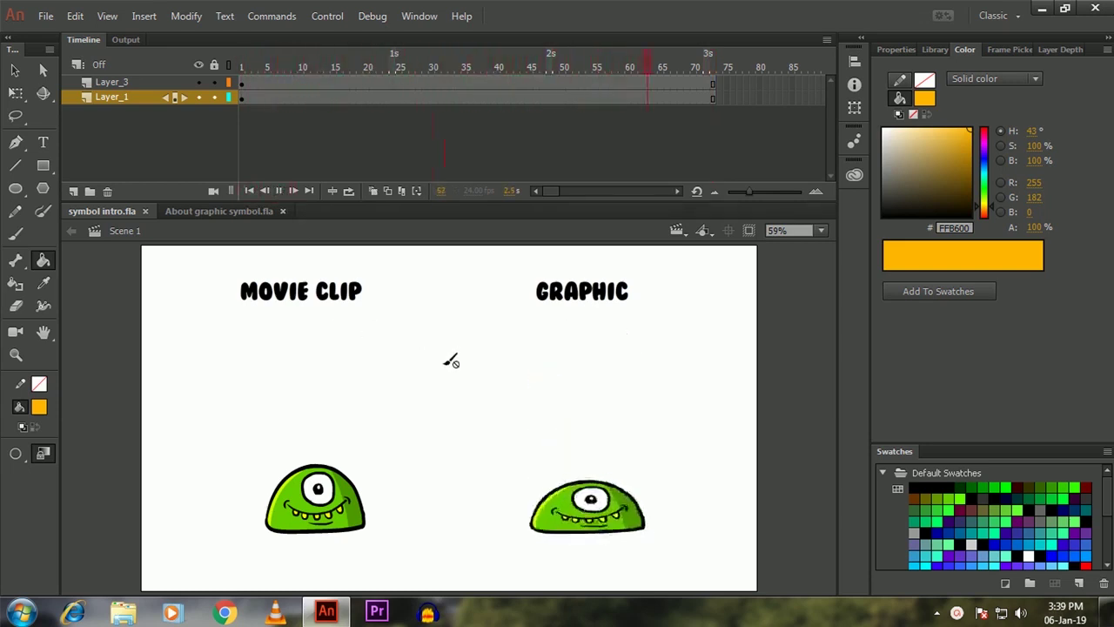
Step: Remove all frames after frame 1 from Layer_3 and Layer_1 in Scene 1
drag(273, 67, 540, 91)
right_click(489, 87)
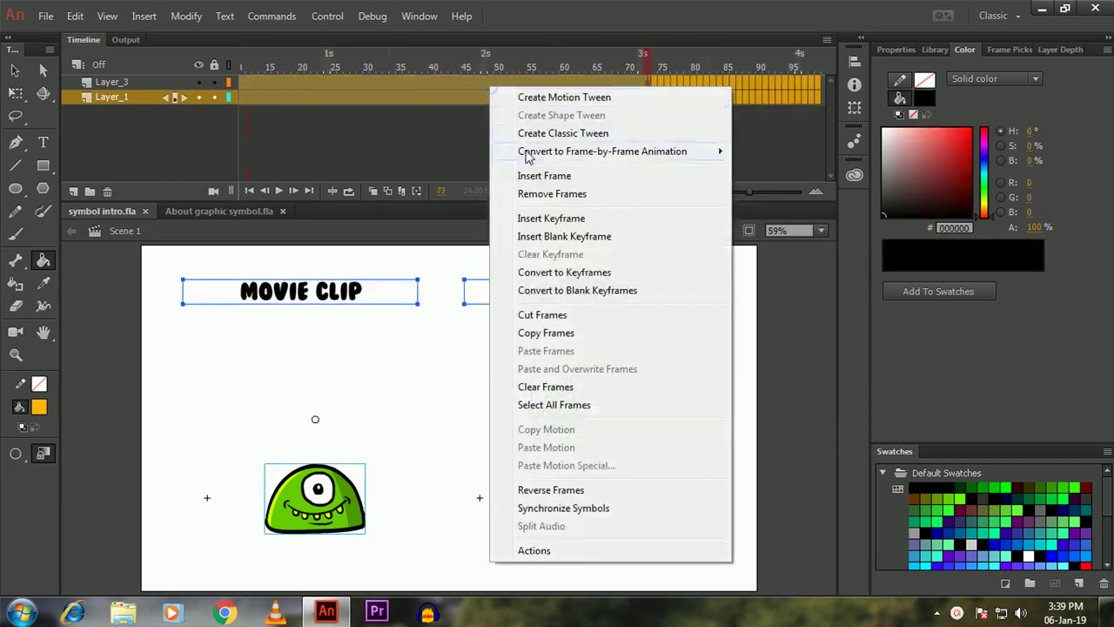
click(549, 192)
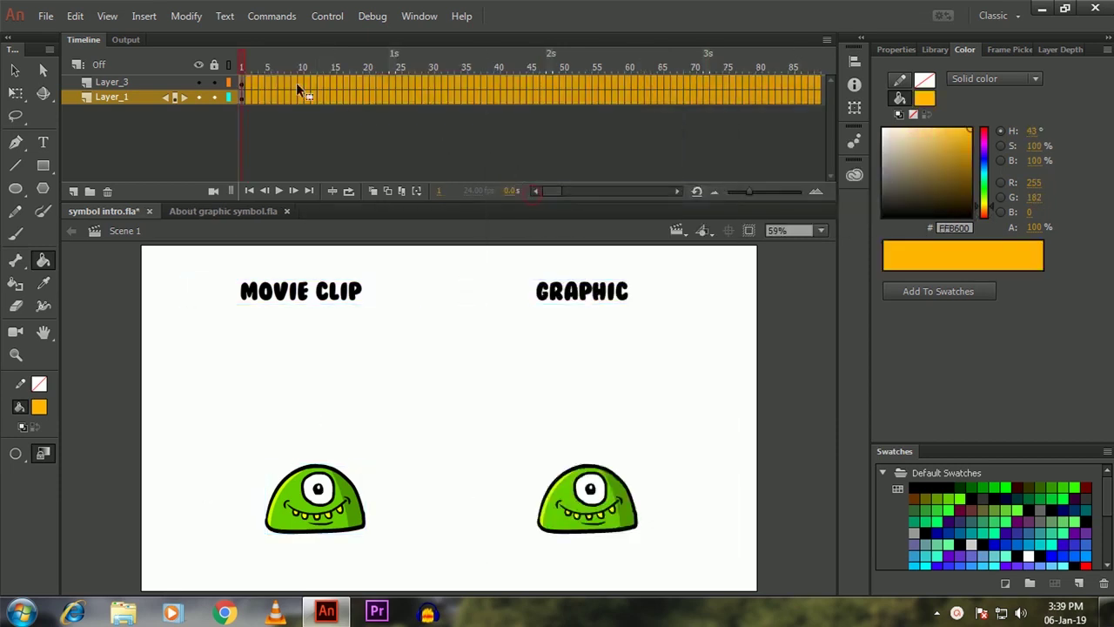
Step: Test the scene to compare the movie clip and graphic monsters on a single-frame timeline, and close the preview
click(258, 130)
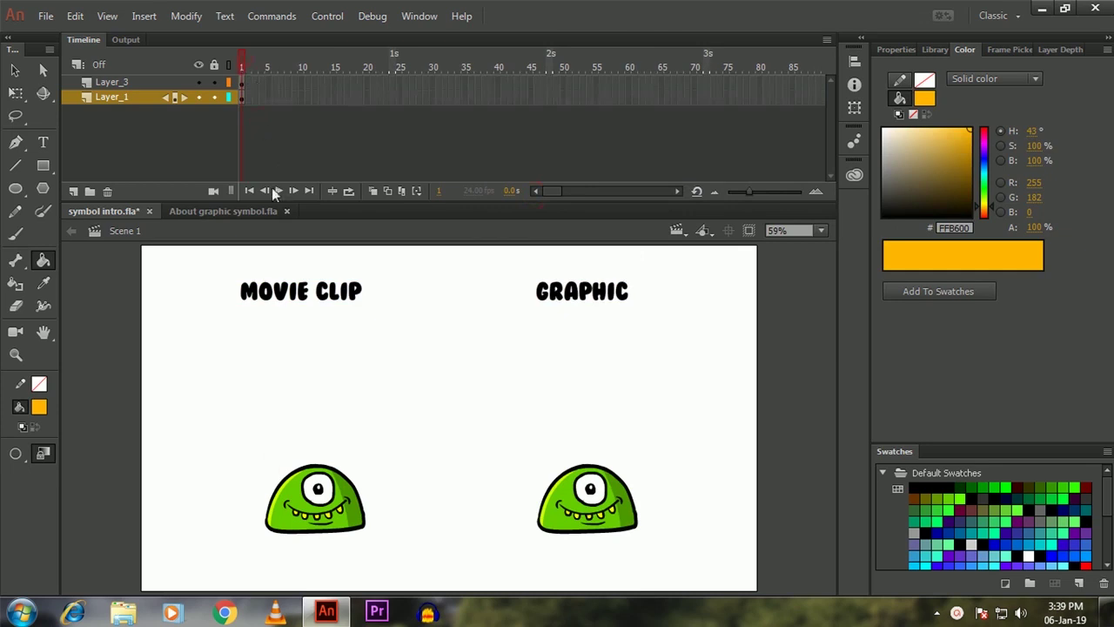
click(331, 21)
click(376, 212)
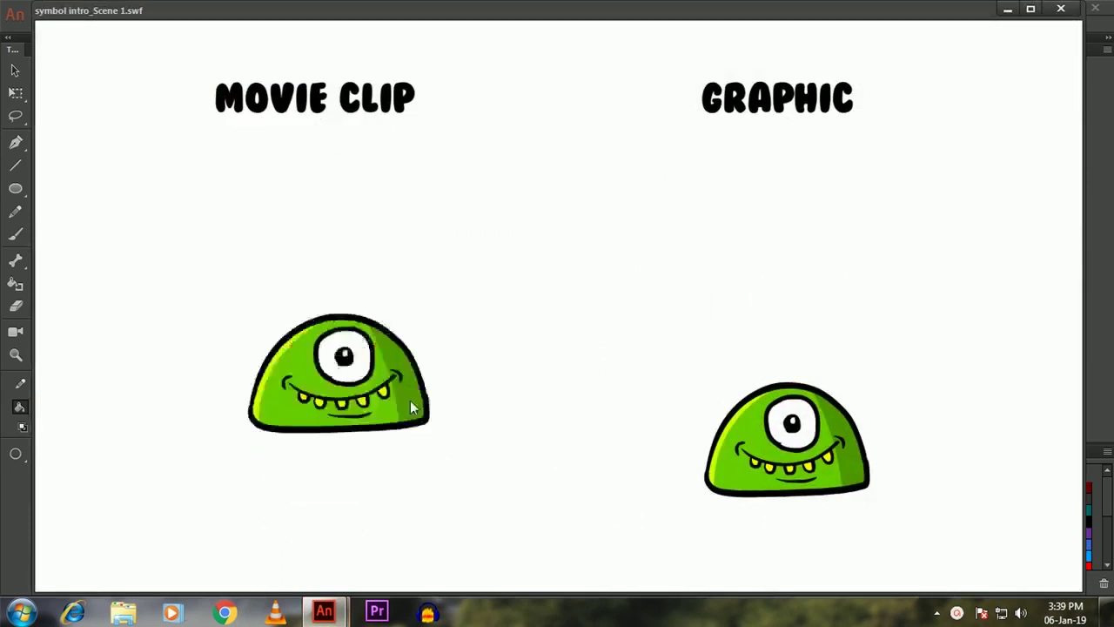
click(1061, 8)
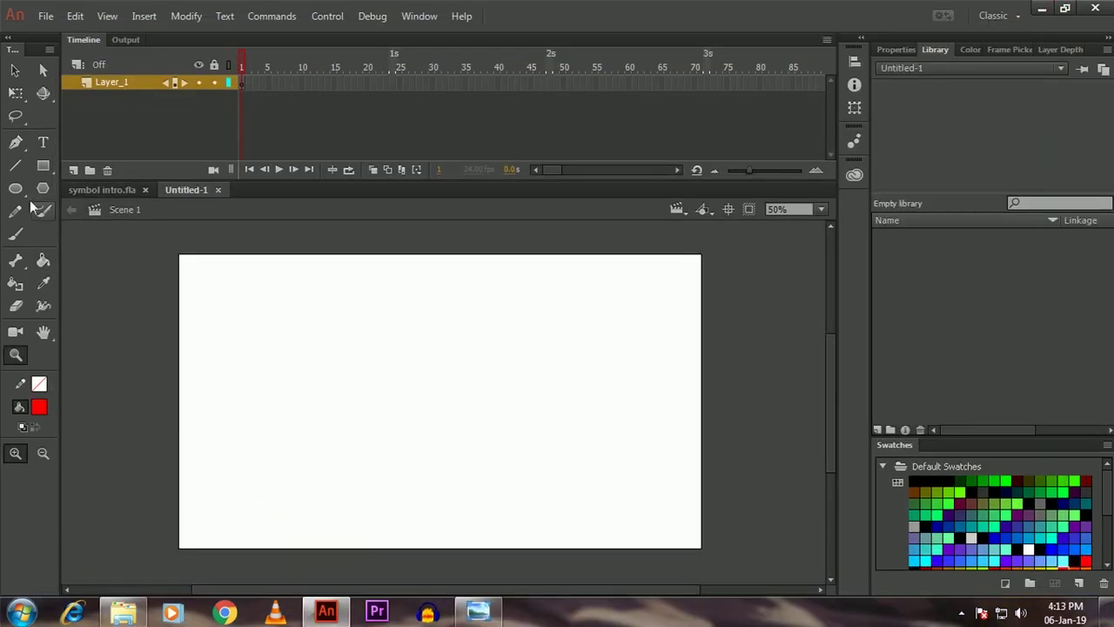
Step: Draw a red circle without an outline near the middle of the Untitled-1 stage and select it
click(16, 188)
drag(383, 334, 518, 470)
ctrl+click(463, 418)
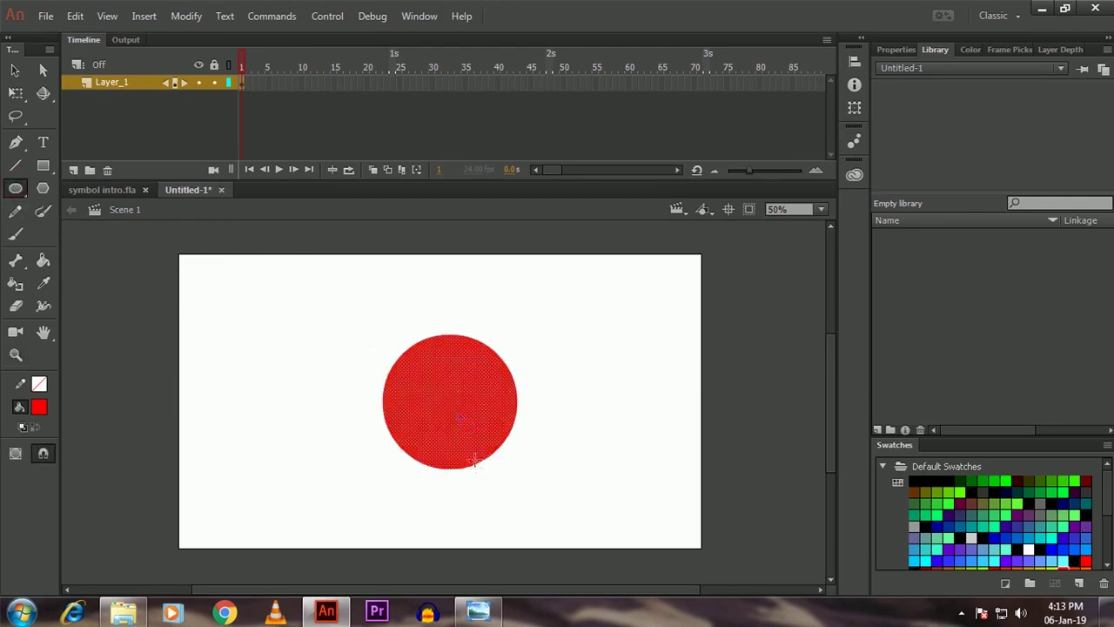
Step: Convert the red circle to a graphic symbol named circle with its registration point at the centre
click(186, 16)
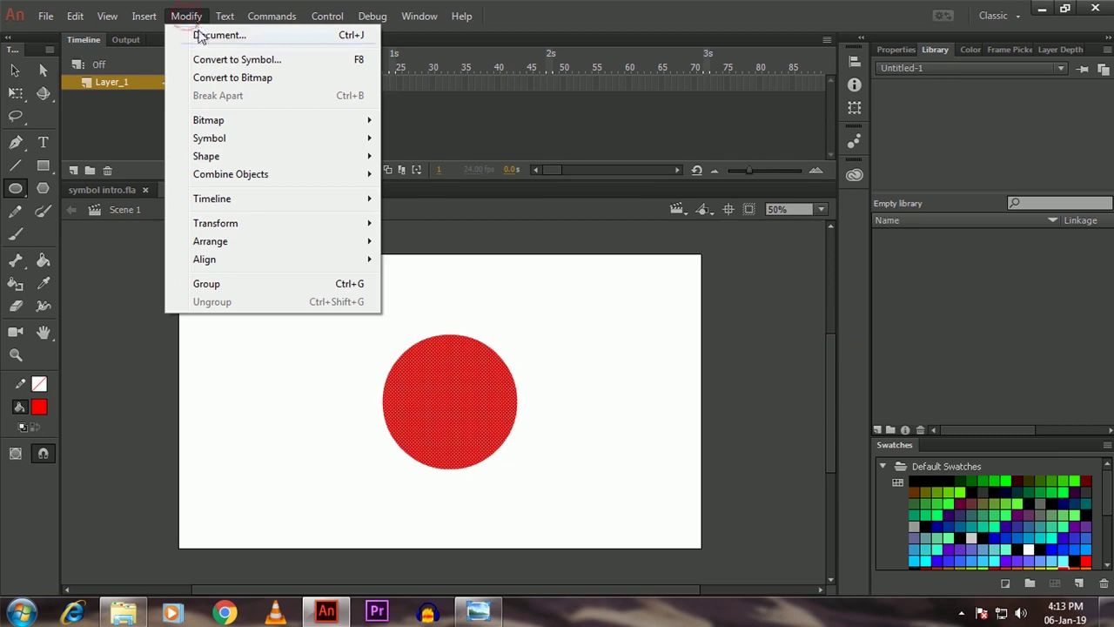
click(231, 60)
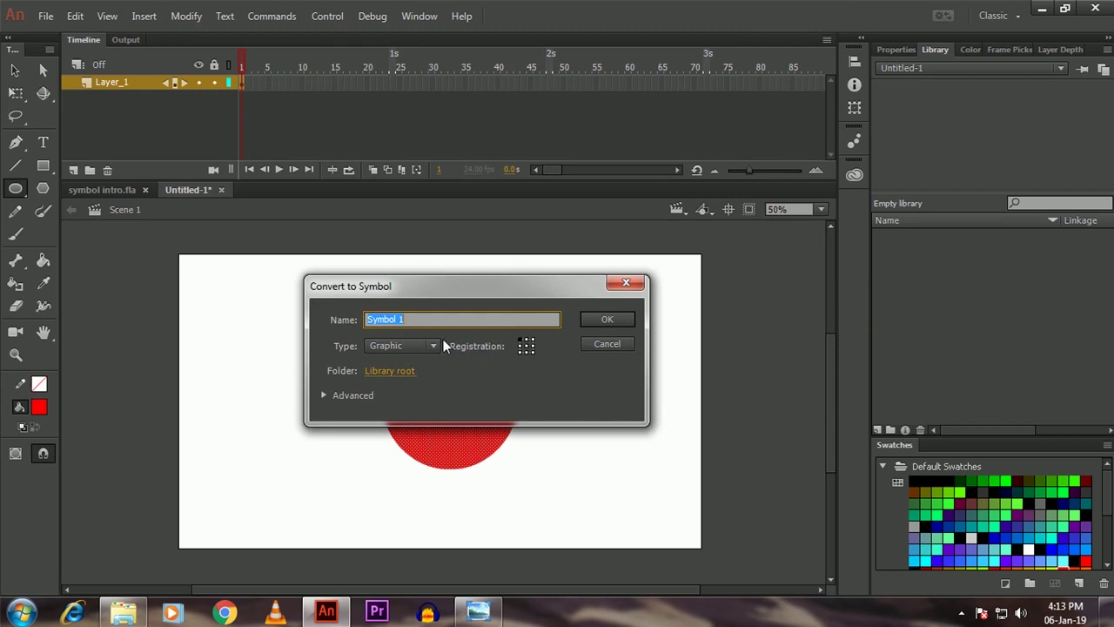
text(circle)
click(437, 347)
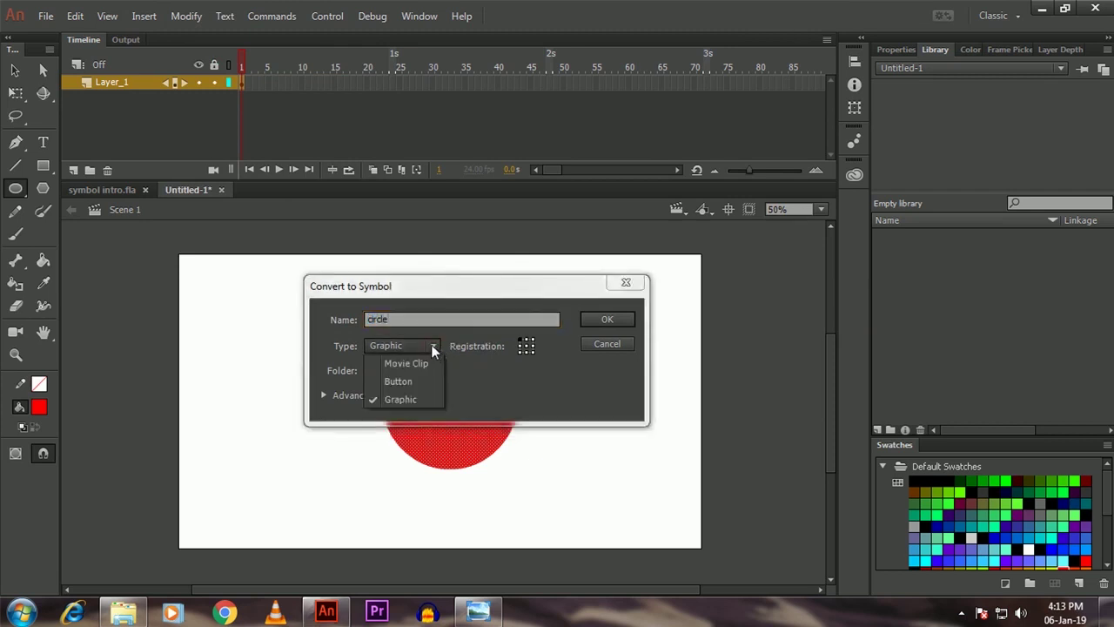
click(402, 398)
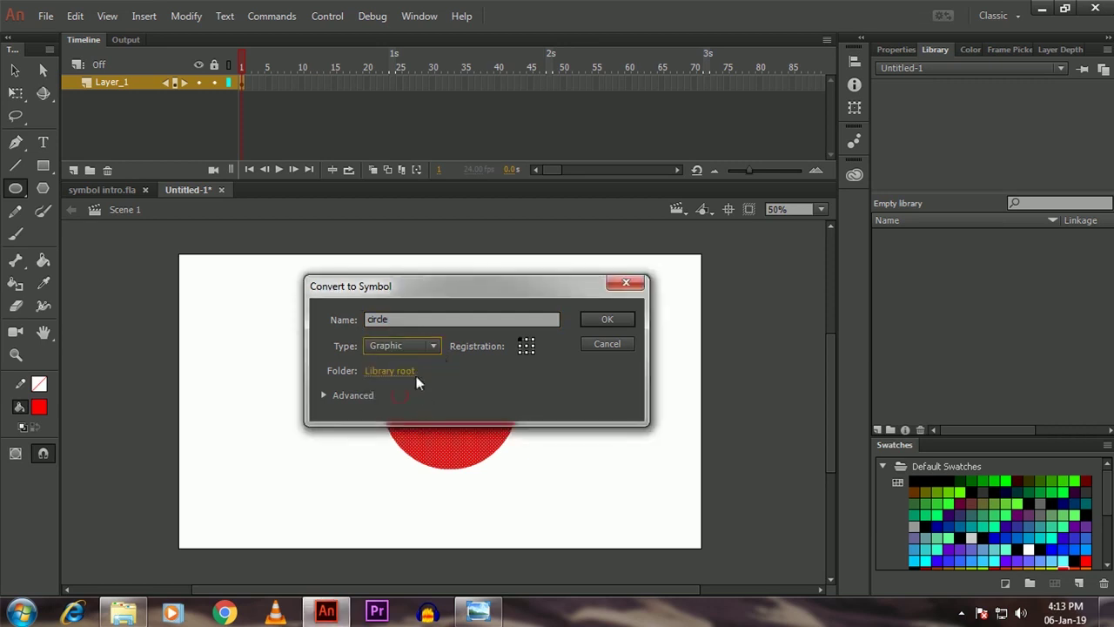
click(527, 347)
click(608, 319)
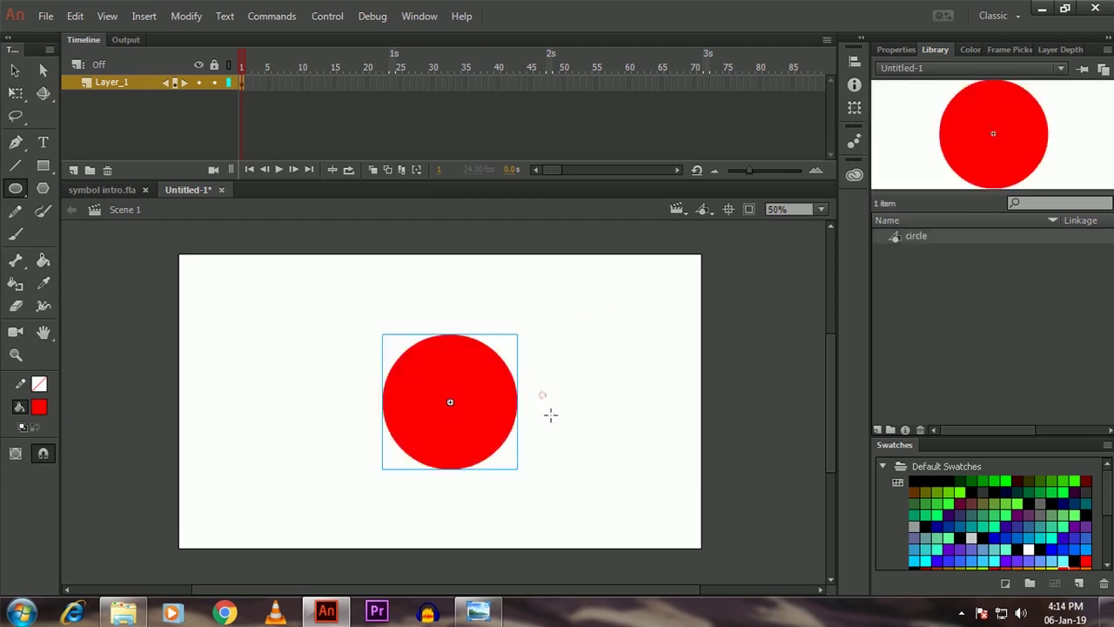
Step: Delete the circle instance from the stage and draw a bright green square near the middle, leaving it selected
key(Delete)
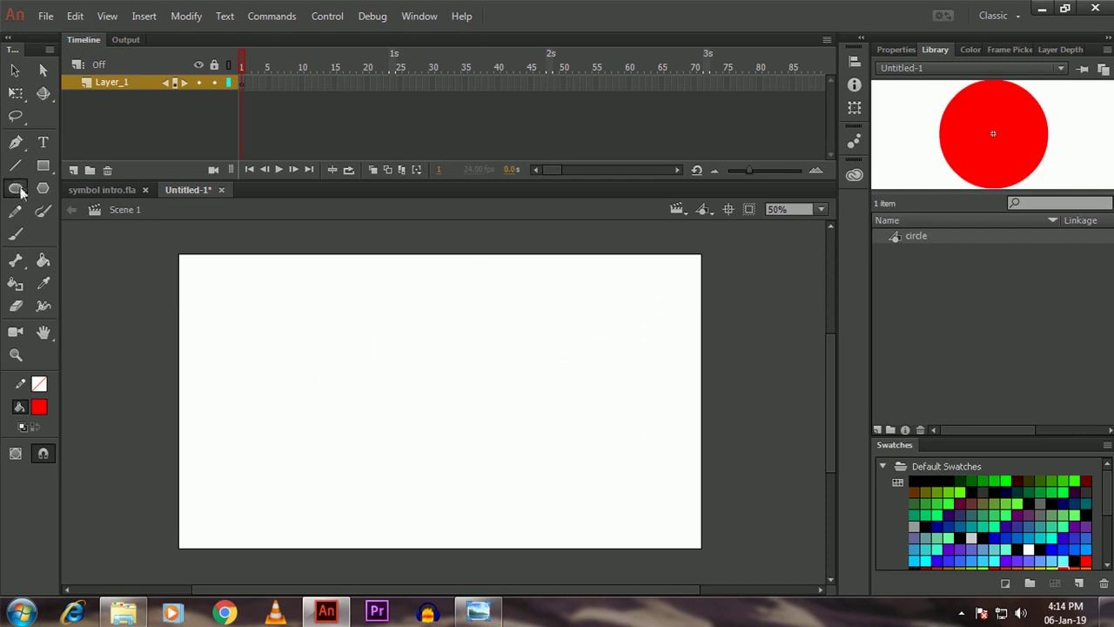
drag(15, 188, 82, 185)
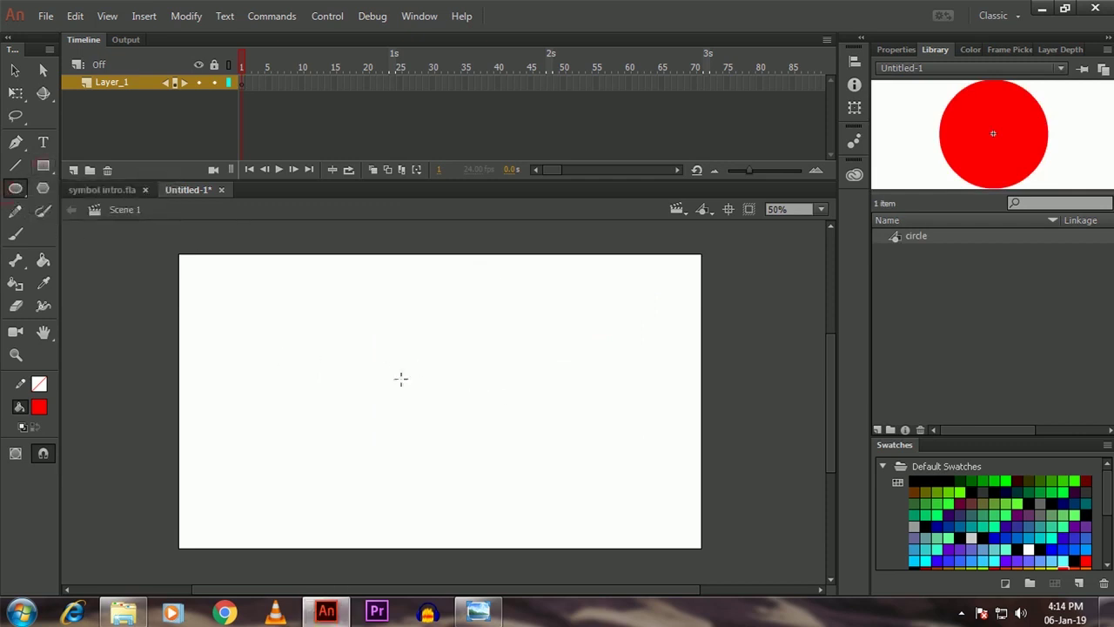
click(38, 406)
click(99, 323)
drag(389, 359, 525, 455)
key(ctrl+z)
key(r)
drag(369, 336, 533, 500)
drag(477, 470, 464, 453)
click(555, 446)
click(479, 430)
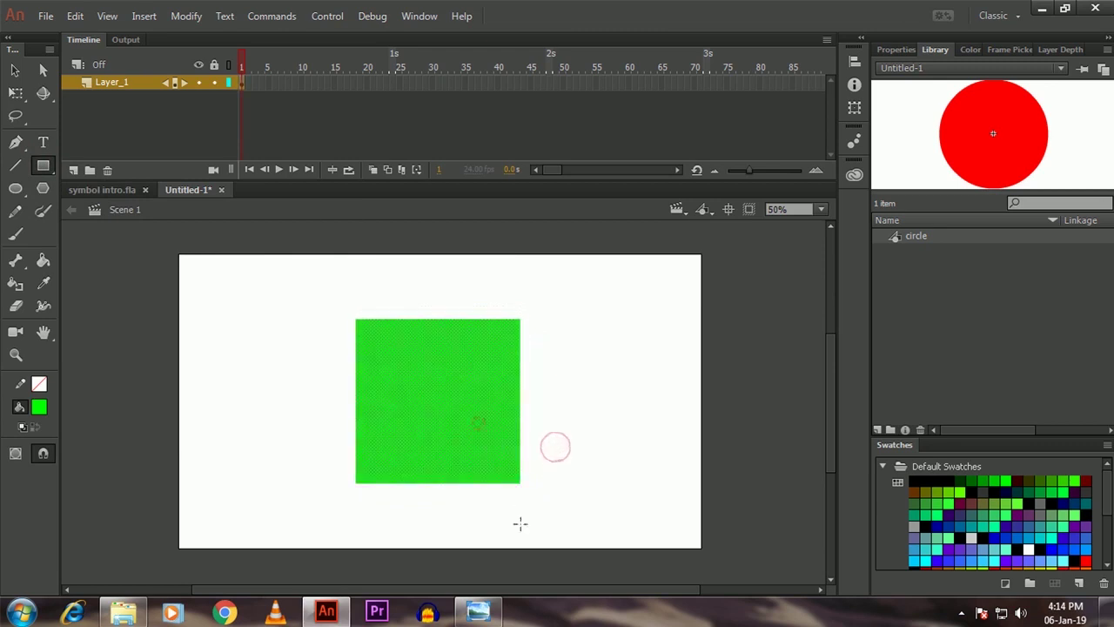
Step: Convert the green square to a graphic symbol named square with centre registration
right_click(471, 430)
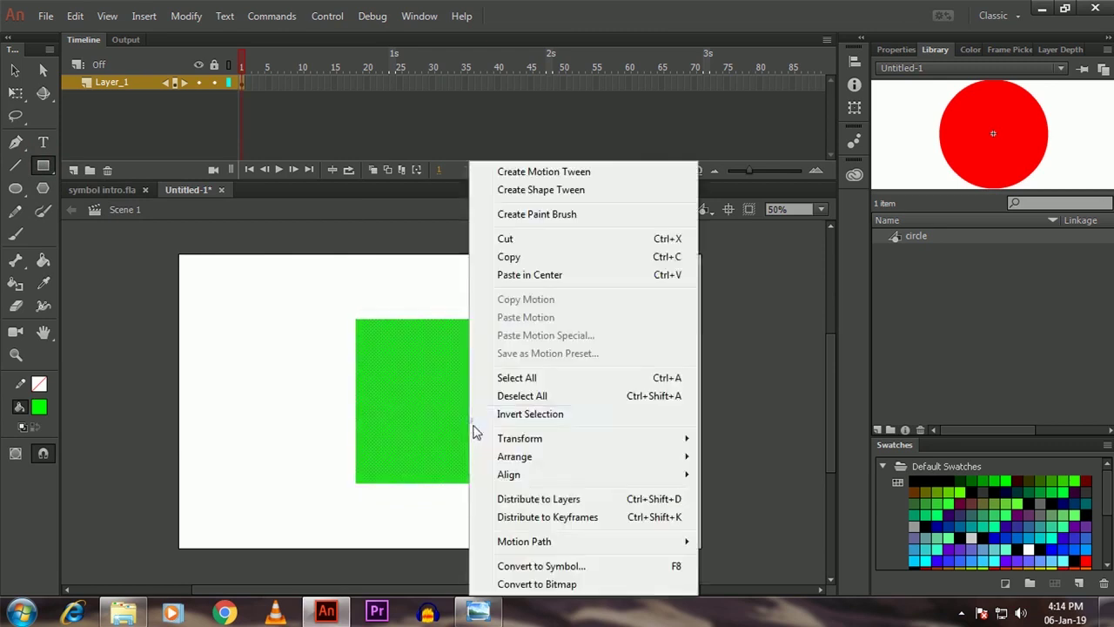
click(543, 568)
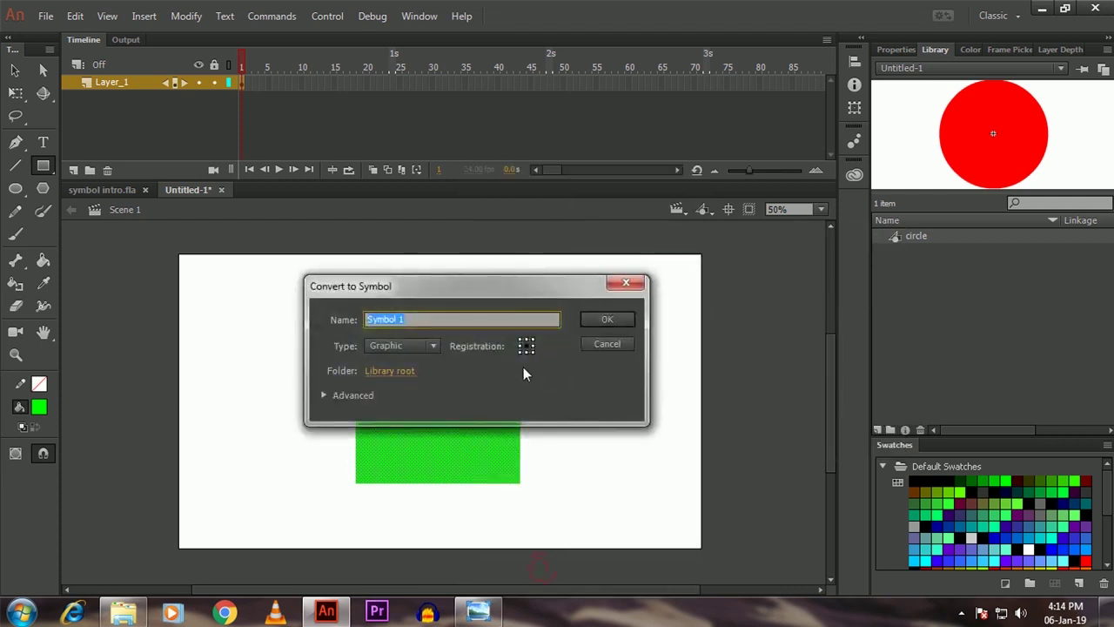
text(square)
click(430, 350)
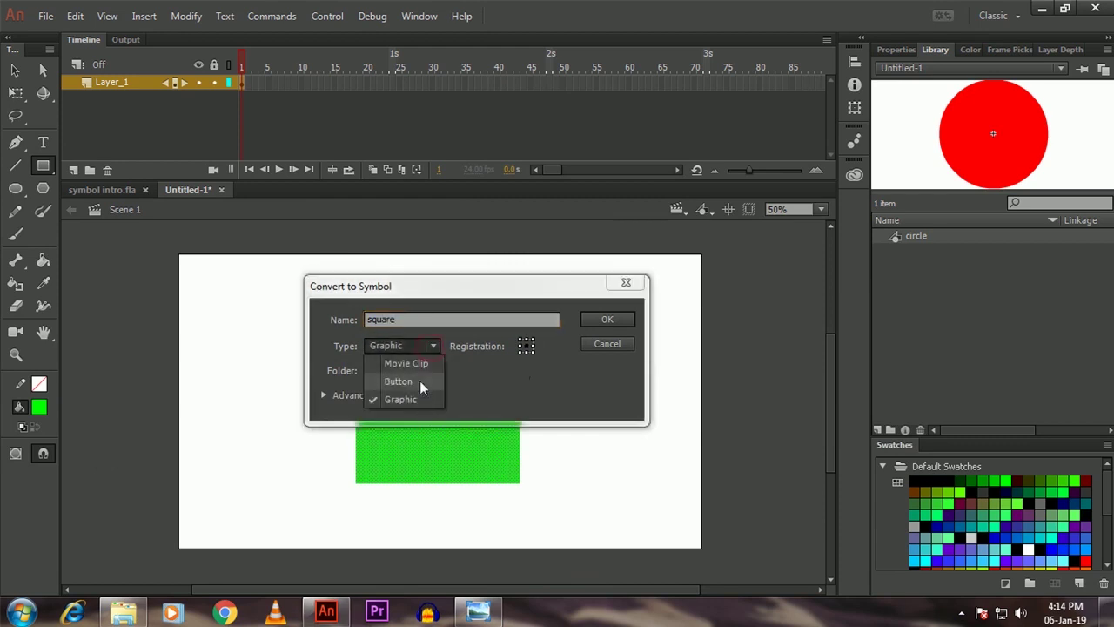
click(421, 409)
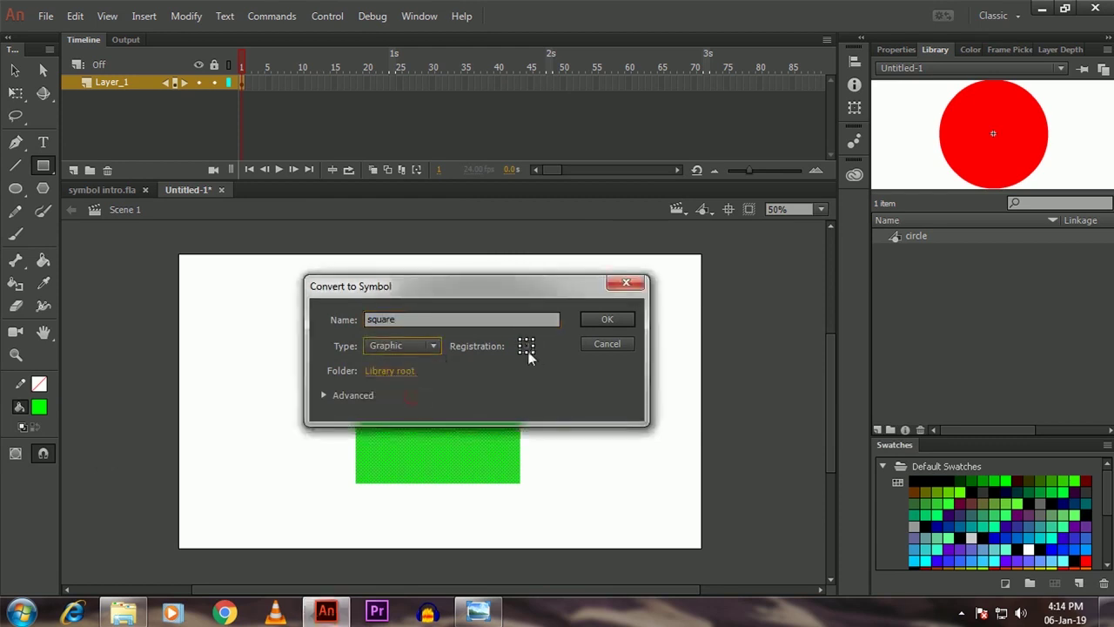
click(606, 319)
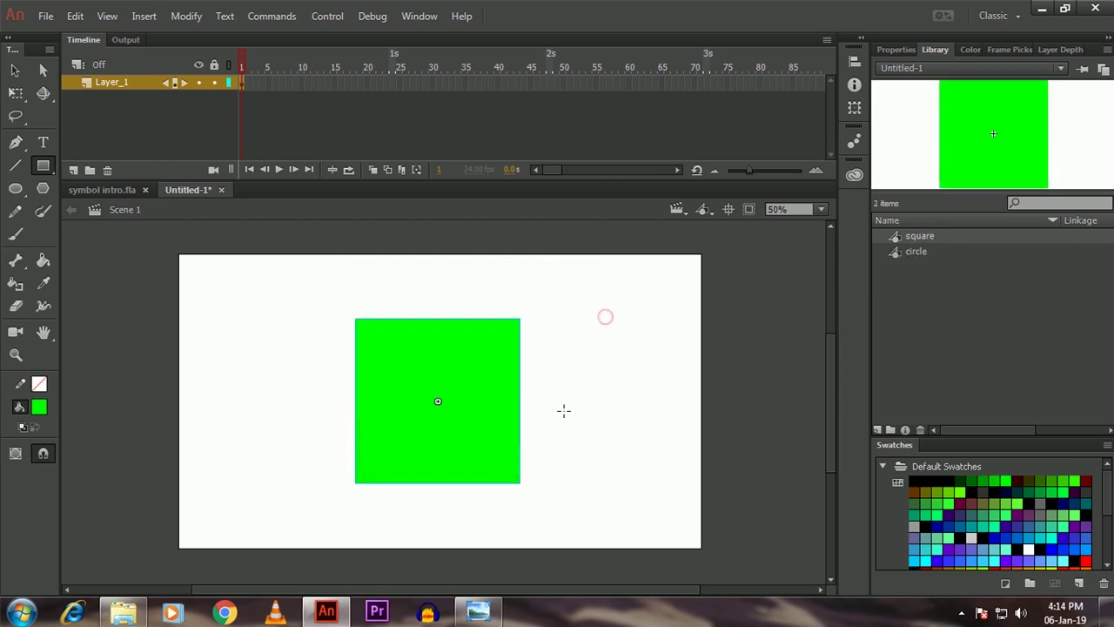
Step: Preview the circle and square symbols in the library, and delete the square instance from the stage
click(537, 405)
click(462, 394)
click(916, 249)
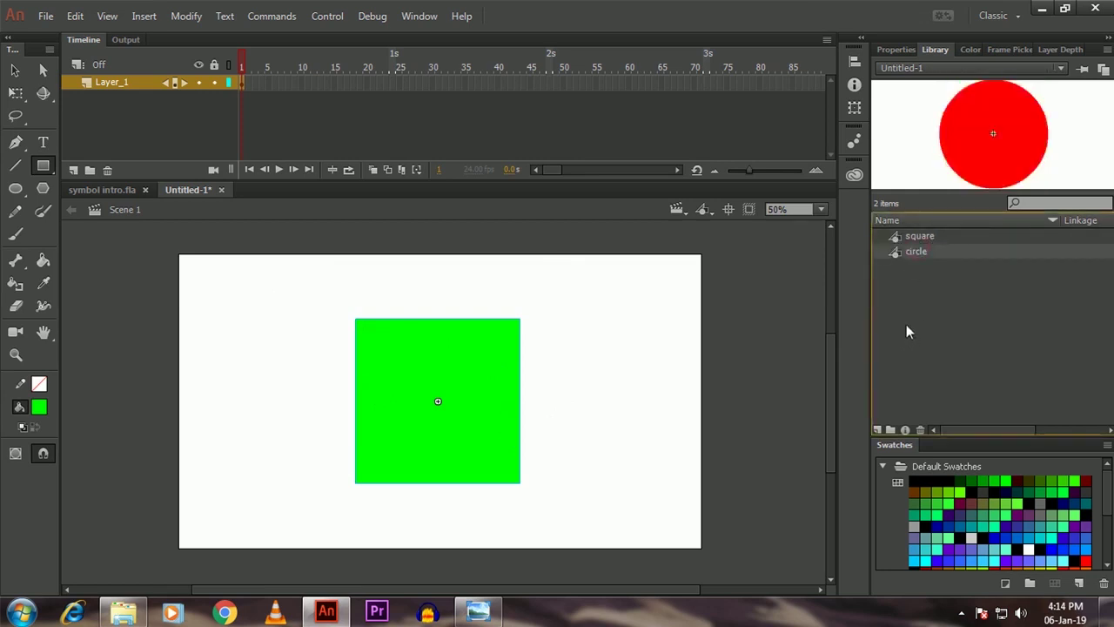
click(917, 235)
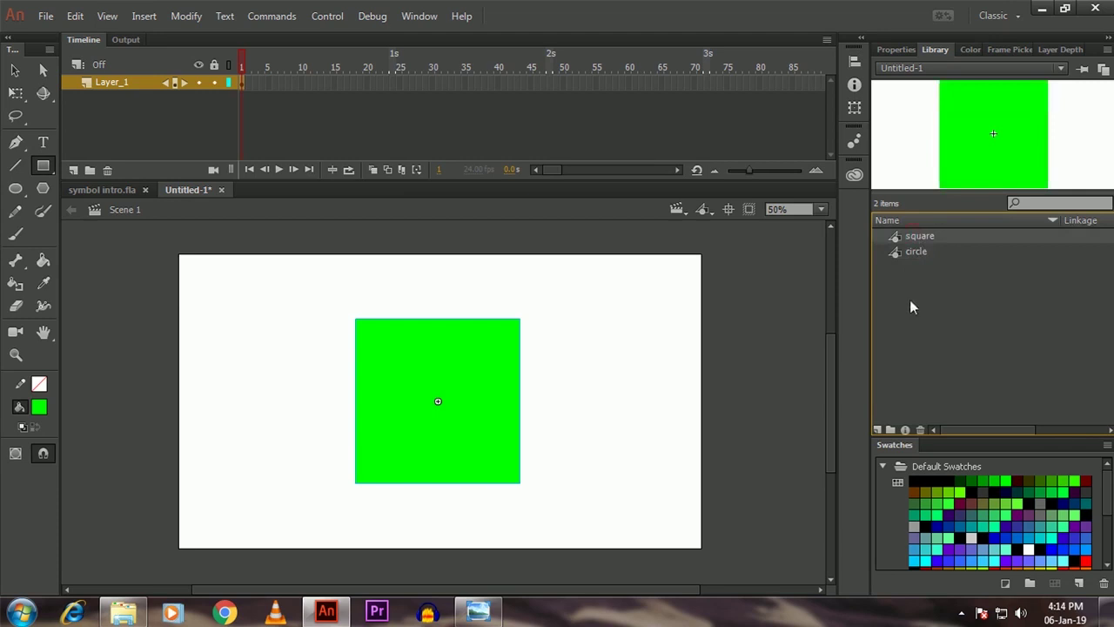
click(567, 400)
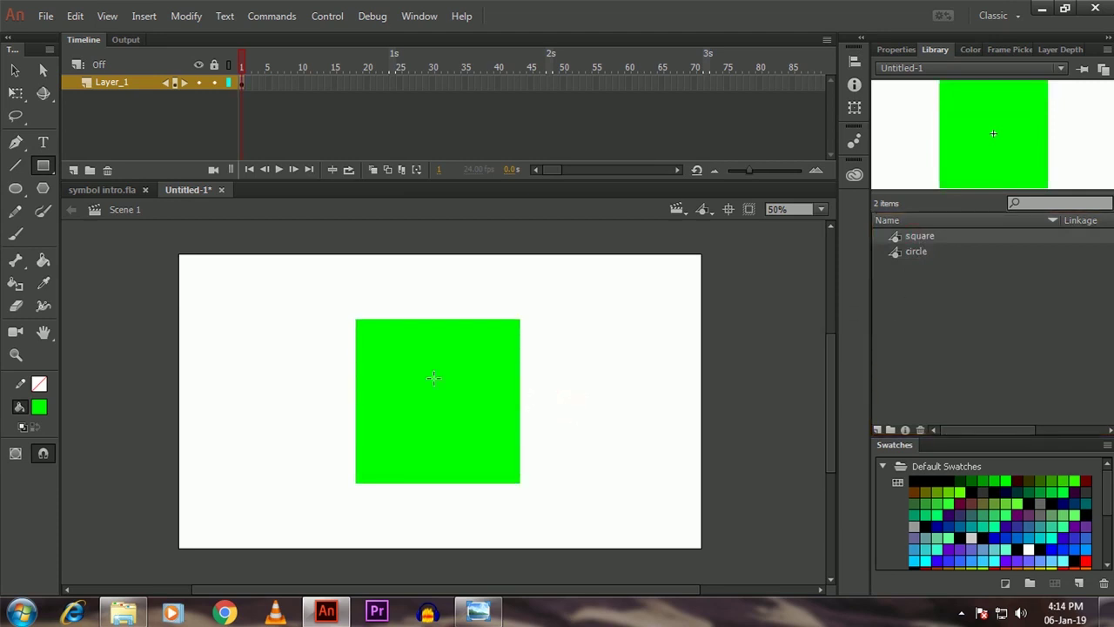
drag(284, 302, 686, 528)
key(Delete)
Step: Draw a green pentagon near the middle of the stage with the PolyStar tool and select it
click(15, 188)
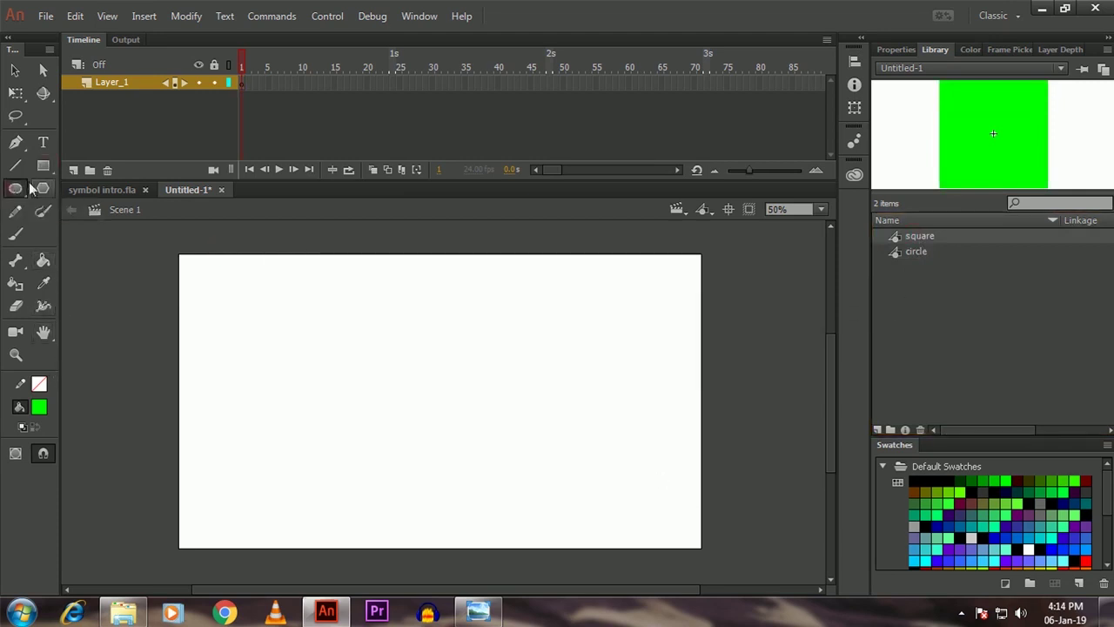
click(41, 189)
drag(383, 338, 431, 361)
ctrl+click(418, 339)
drag(375, 339, 439, 402)
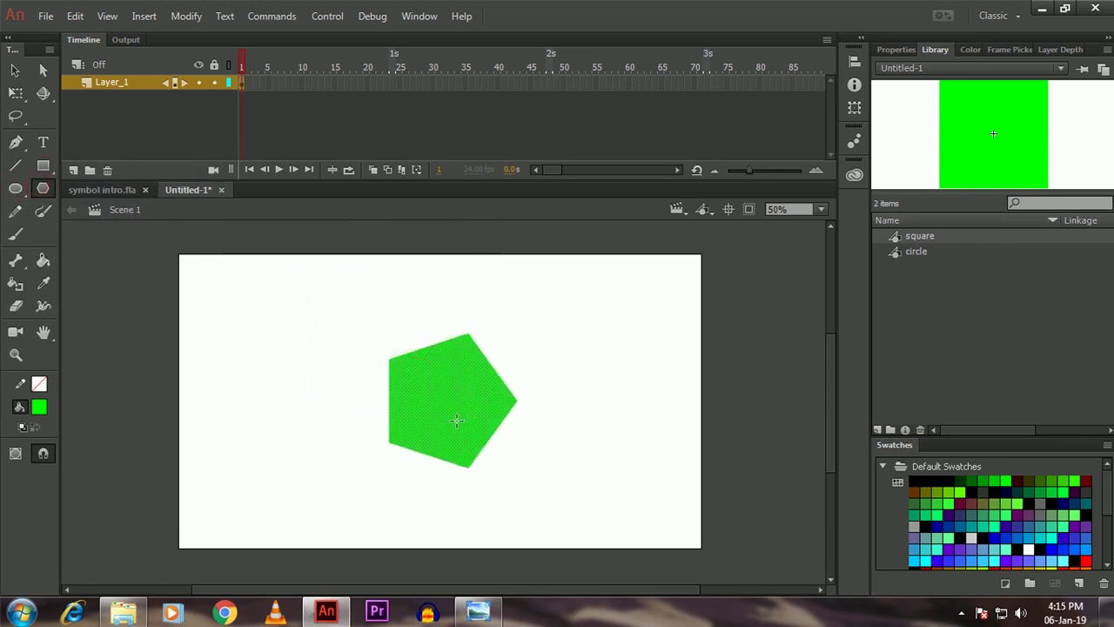
Step: Convert the pentagon to a graphic symbol named pentor and delete its instance from the stage
key(F8)
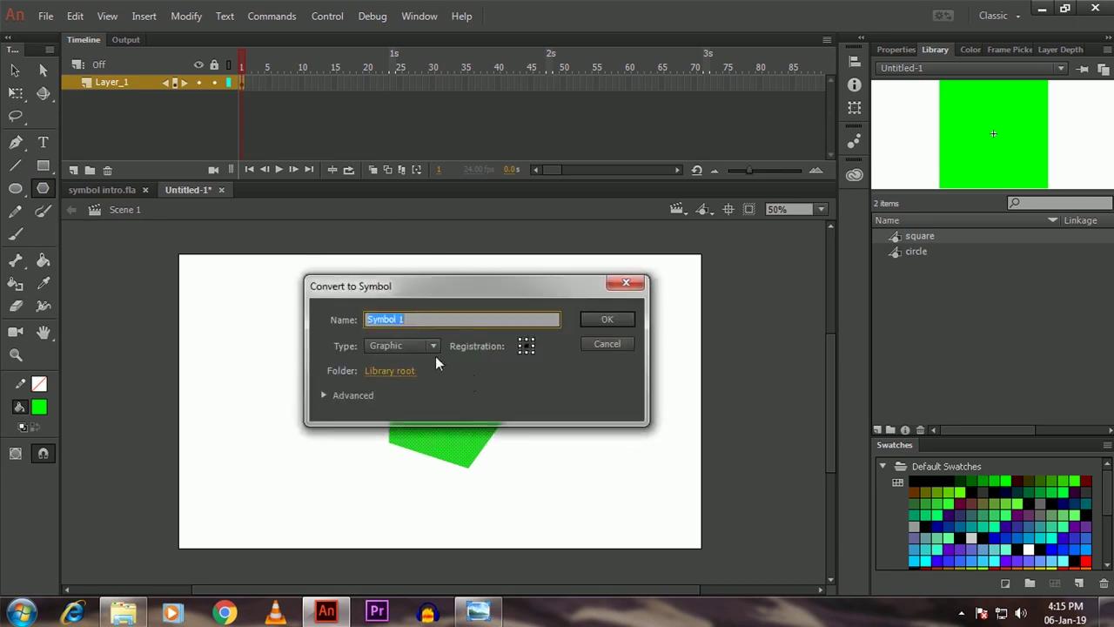
text(pentor)
click(613, 319)
key(Delete)
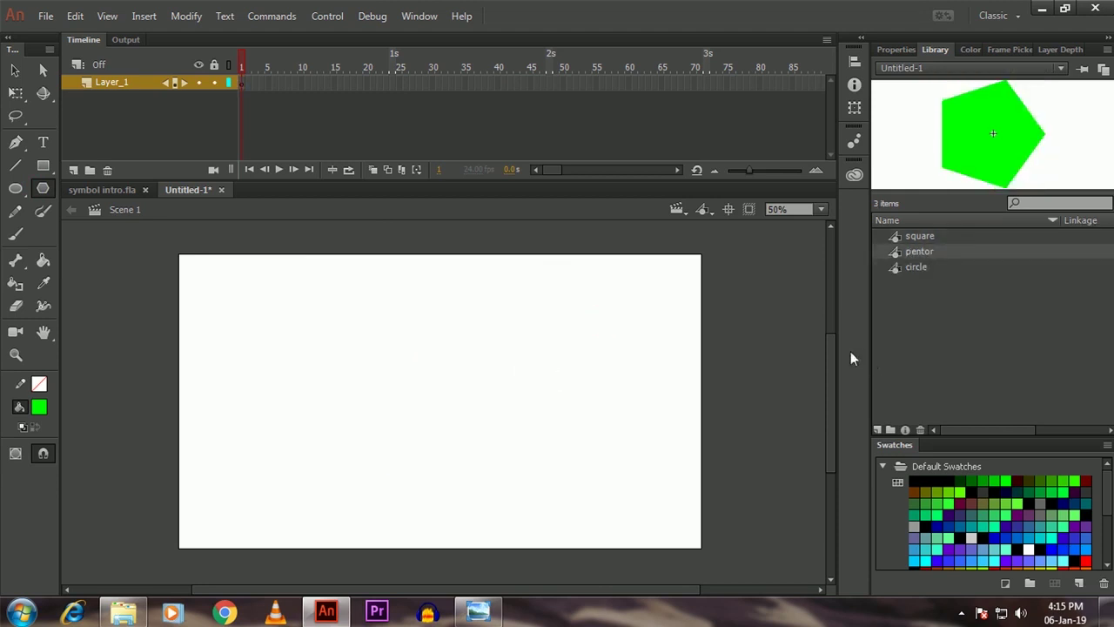
Step: Place instances of the pentor and square symbols from the library on the stage
drag(922, 250, 224, 347)
drag(920, 236, 395, 458)
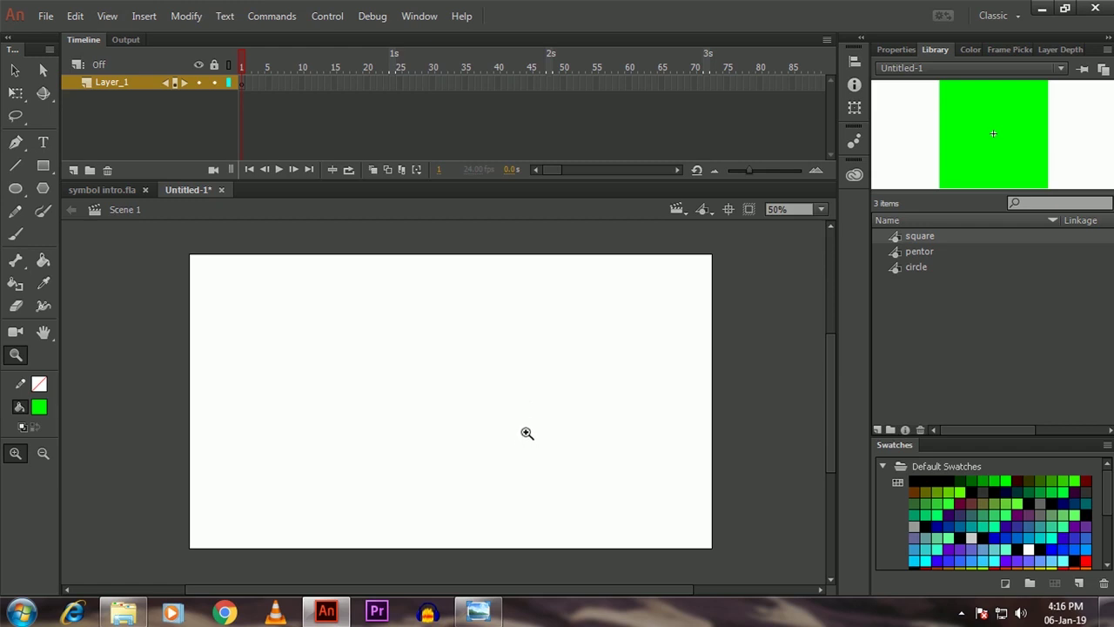
Step: Create a new graphic symbol named empty in the library root
click(145, 16)
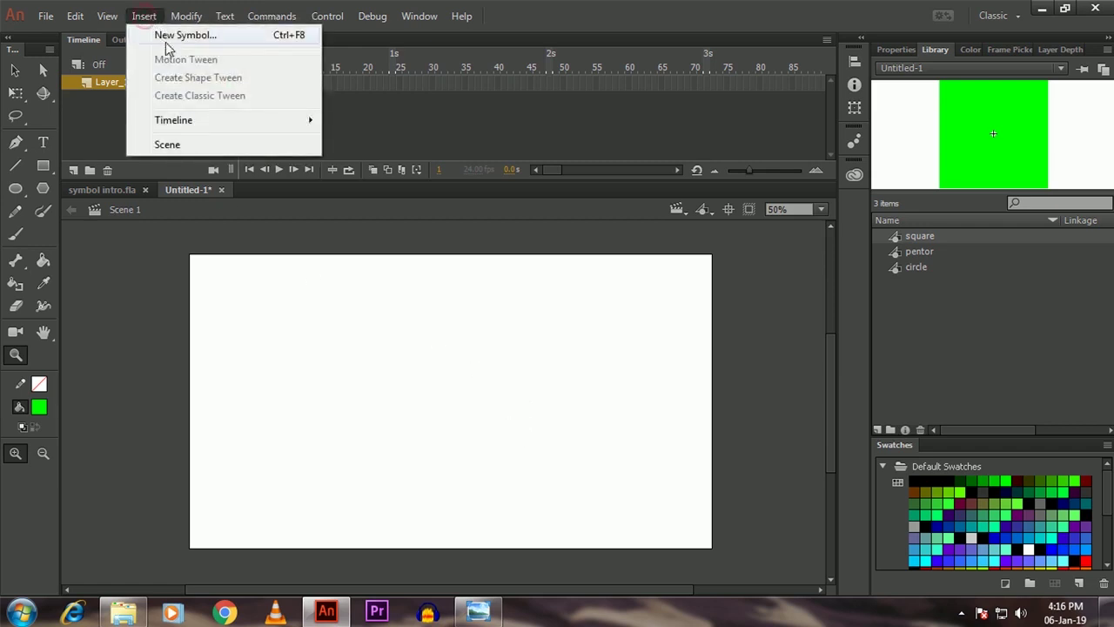
click(181, 37)
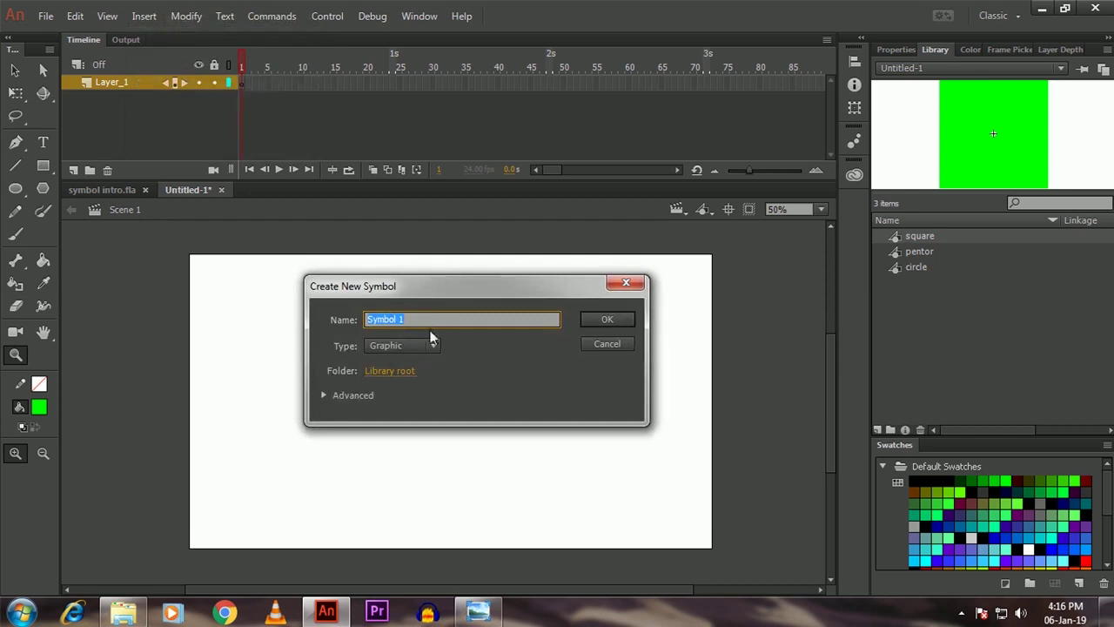
text(empty)
click(439, 346)
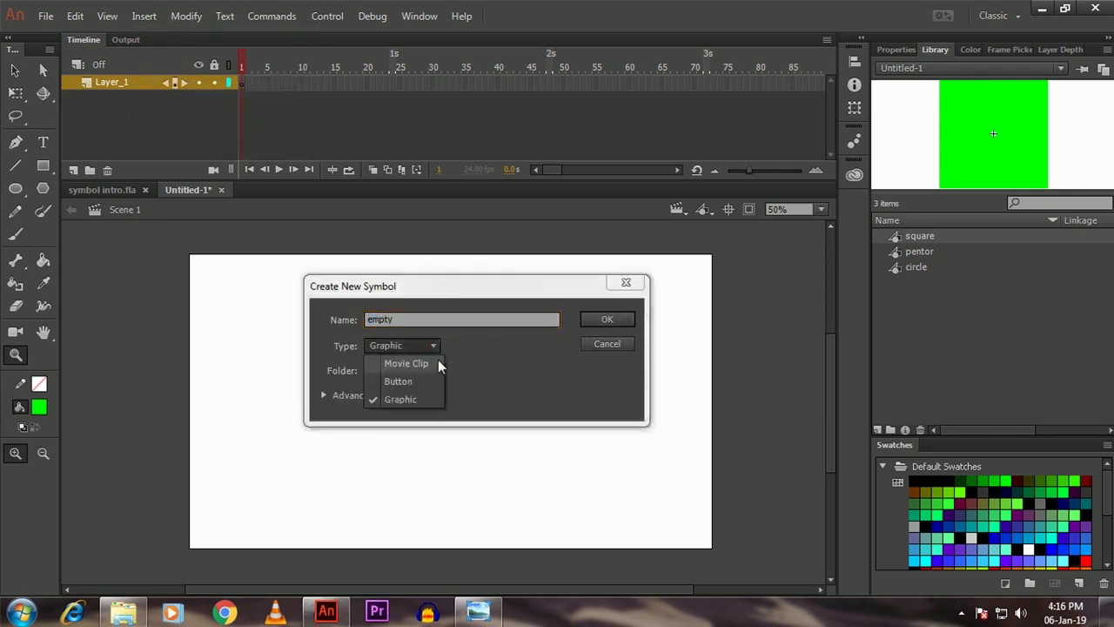
click(433, 346)
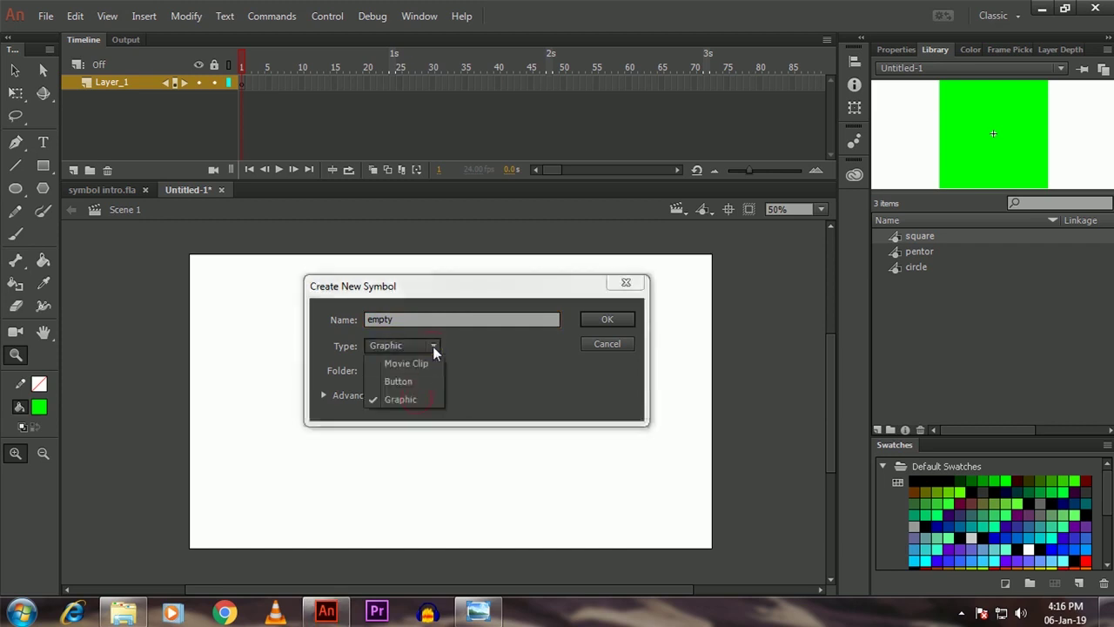
click(417, 399)
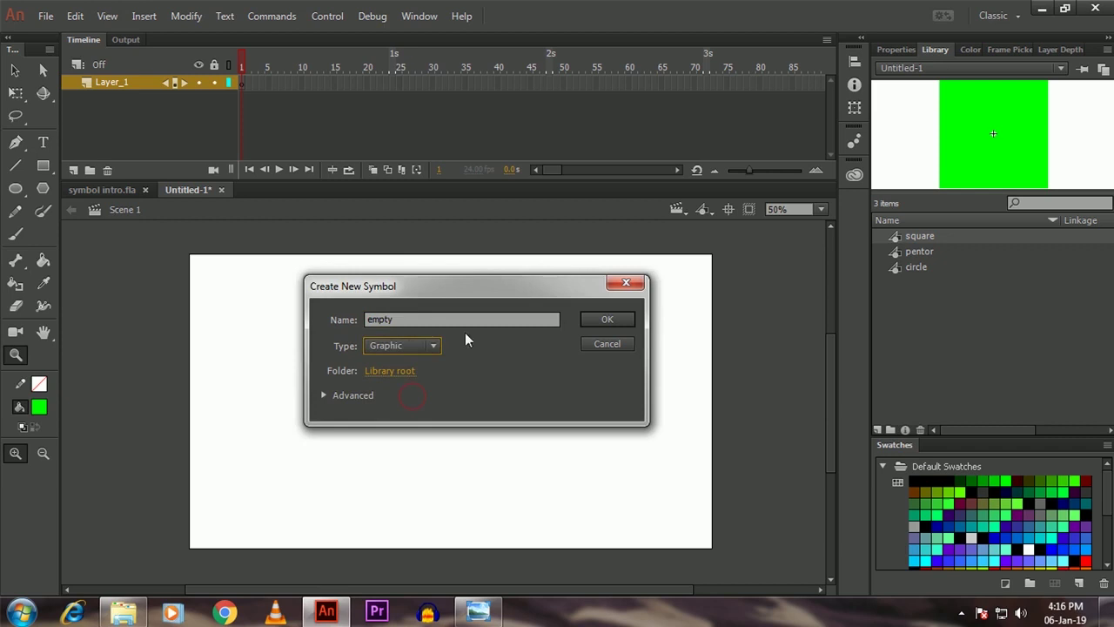
click(593, 320)
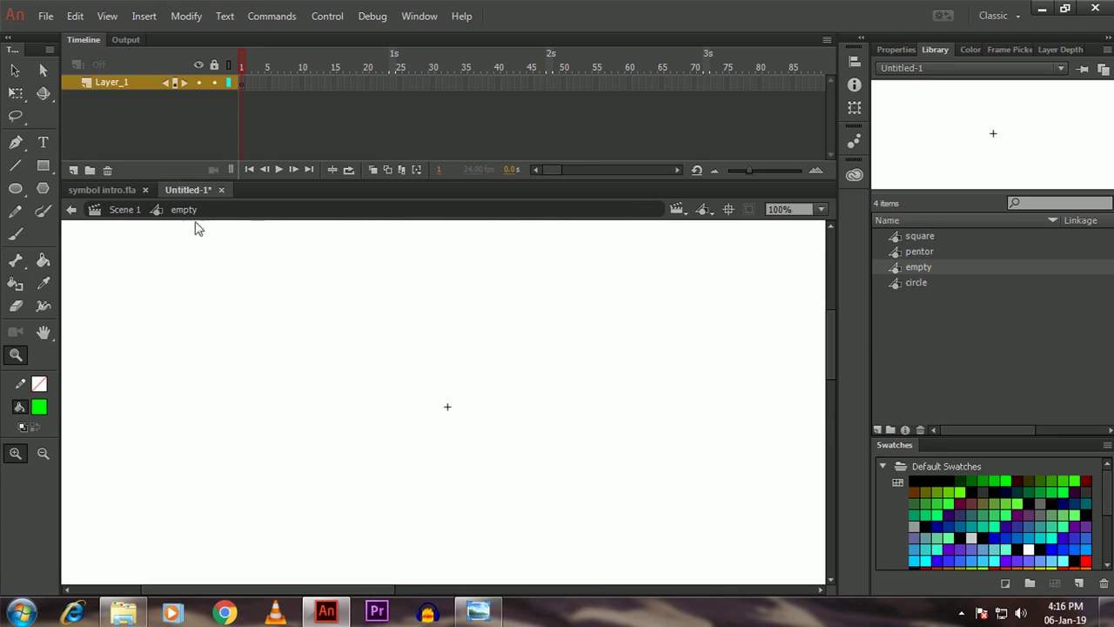
Step: Draw a black stick figure with head, arms, body and legs inside the empty symbol with the Brush tool
click(16, 188)
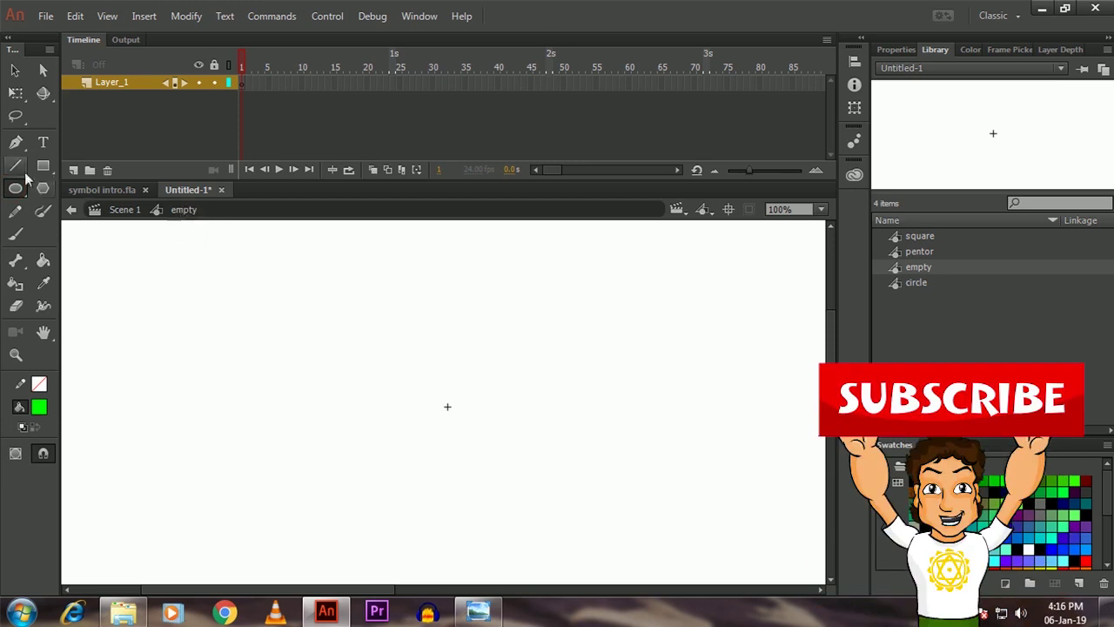
click(15, 233)
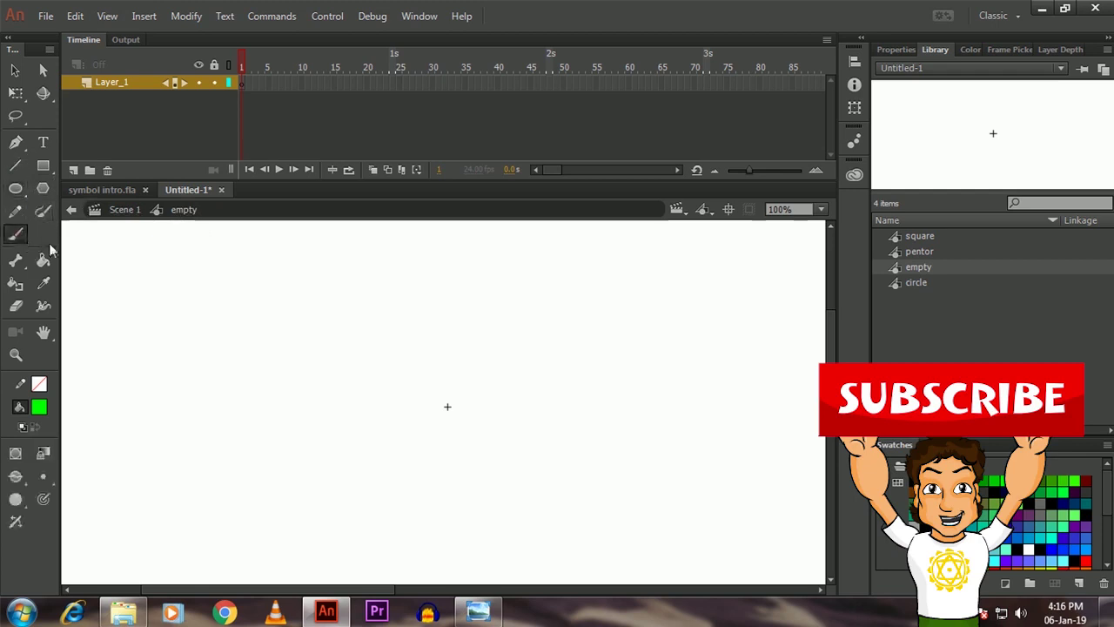
mouse_move(398, 357)
mouse_down()
mouse_move(438, 398)
mouse_move(437, 467)
mouse_up()
mouse_move(438, 393)
mouse_down()
mouse_move(393, 406)
mouse_move(368, 463)
mouse_move(467, 403)
mouse_move(495, 449)
mouse_move(401, 540)
mouse_up()
drag(435, 463, 471, 534)
key(z)
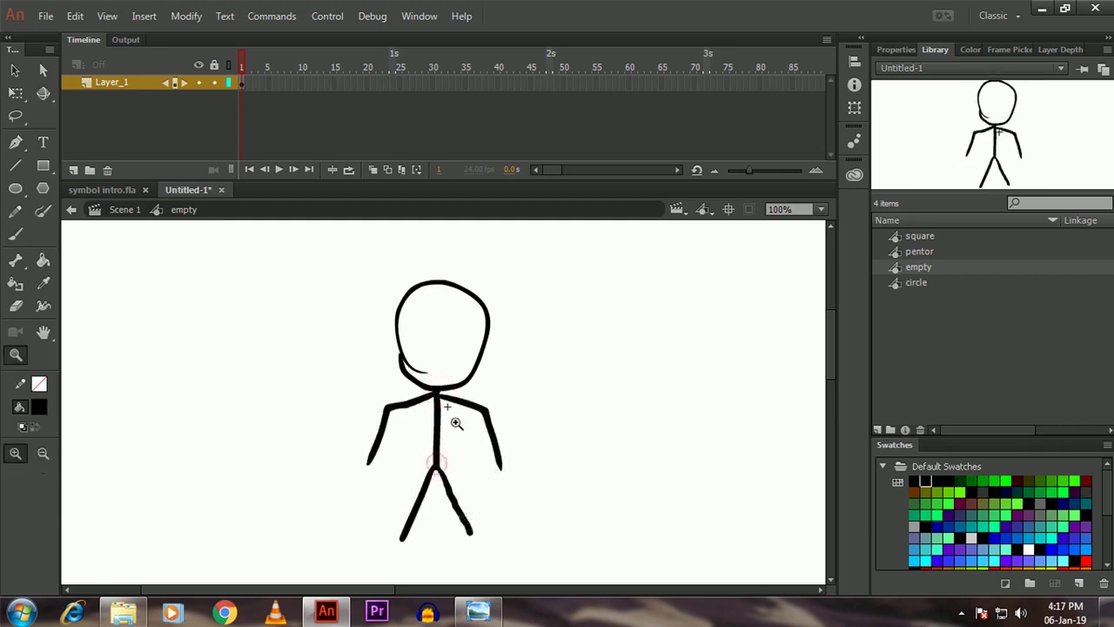
alt+click(456, 422)
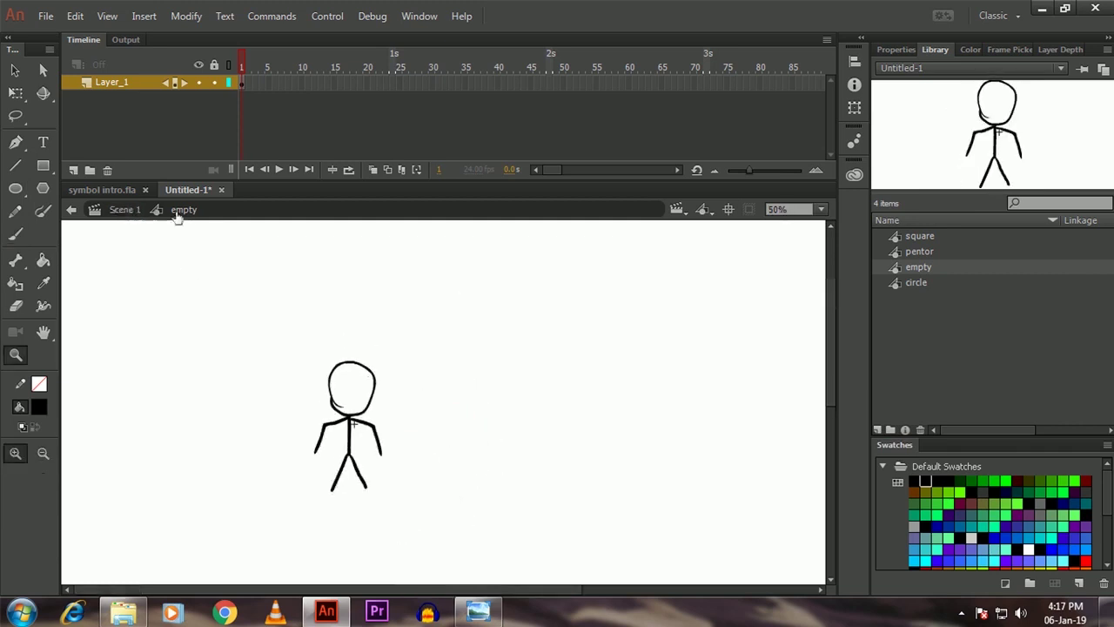
Step: Return to Scene 1 and place two instances of the empty symbol on the stage
click(118, 212)
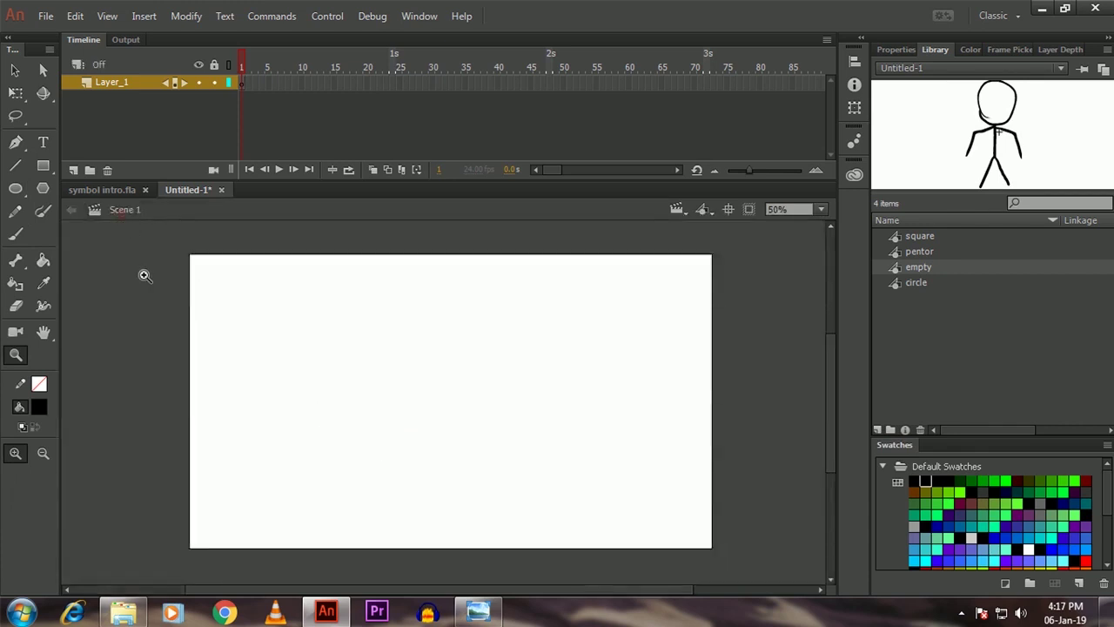
alt+click(440, 388)
click(427, 376)
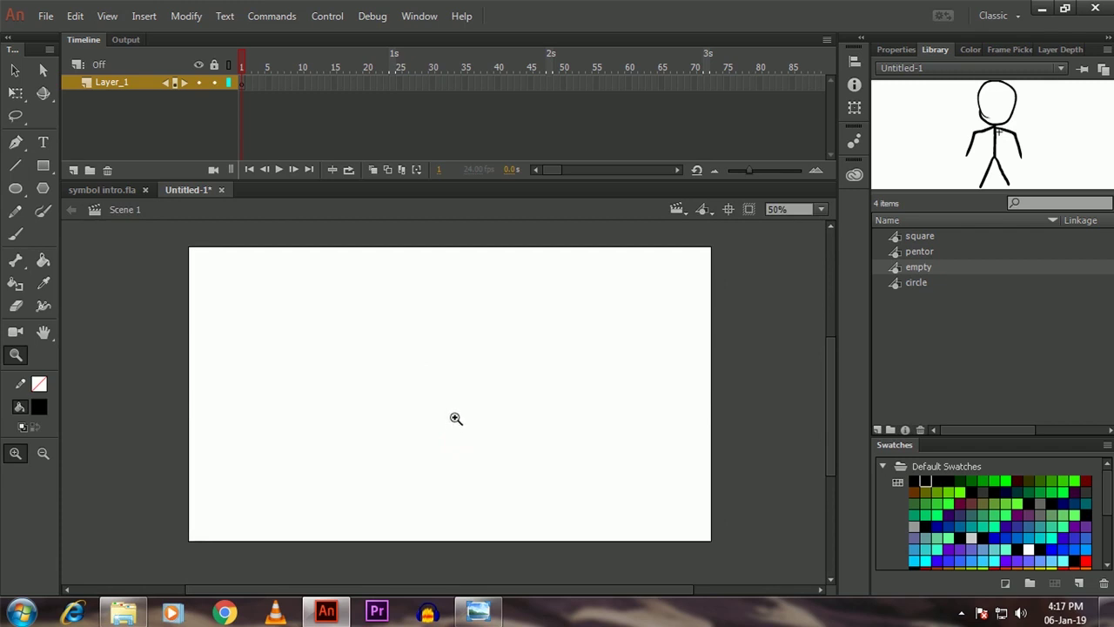
click(919, 269)
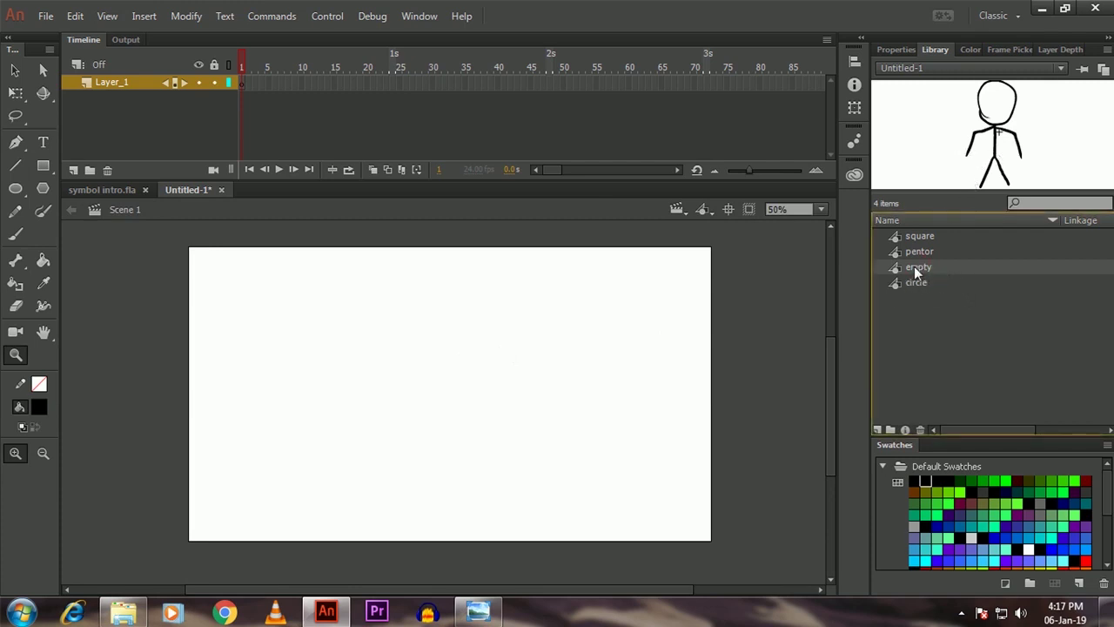
drag(916, 272, 435, 398)
drag(916, 267, 262, 399)
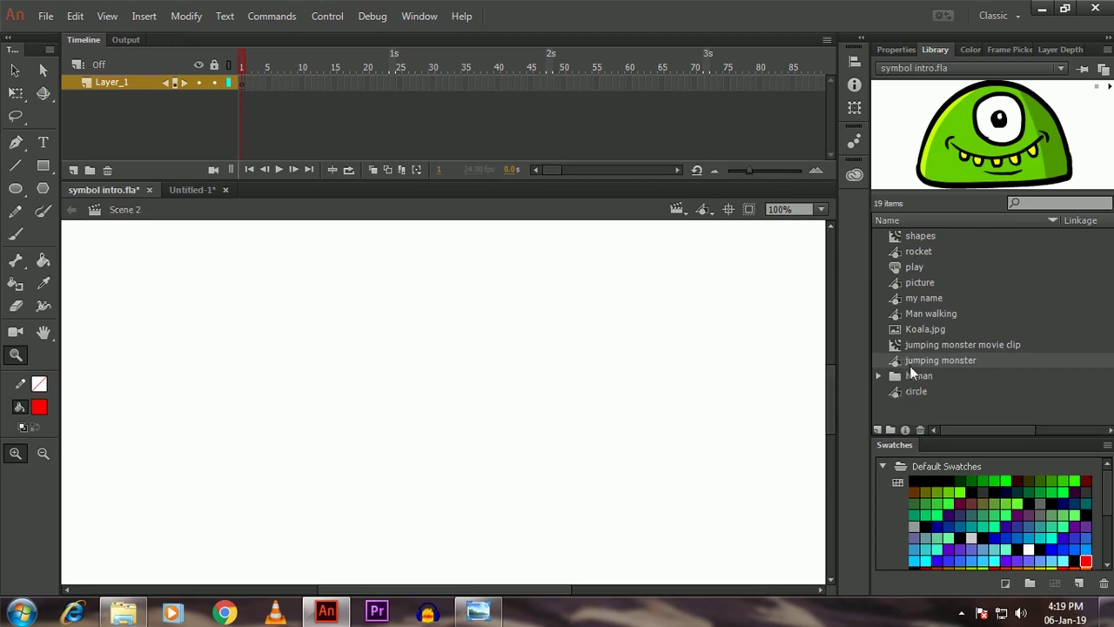
Step: Place the jumping monster symbol on the stage in symbol intro.fla and open it for editing from its instance
drag(925, 360, 485, 499)
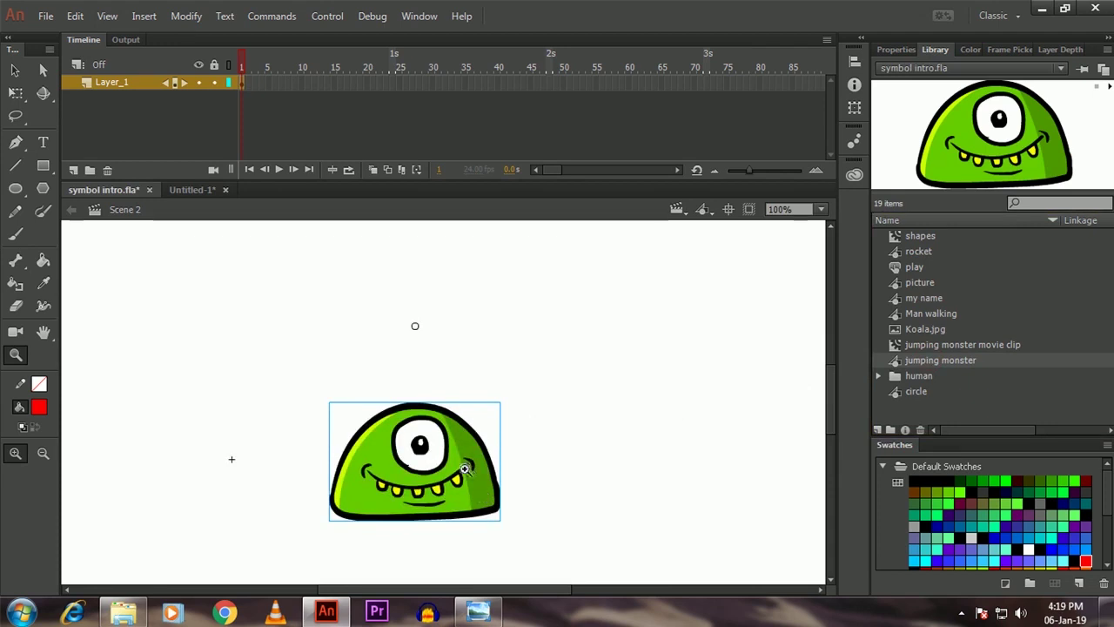
right_click(394, 462)
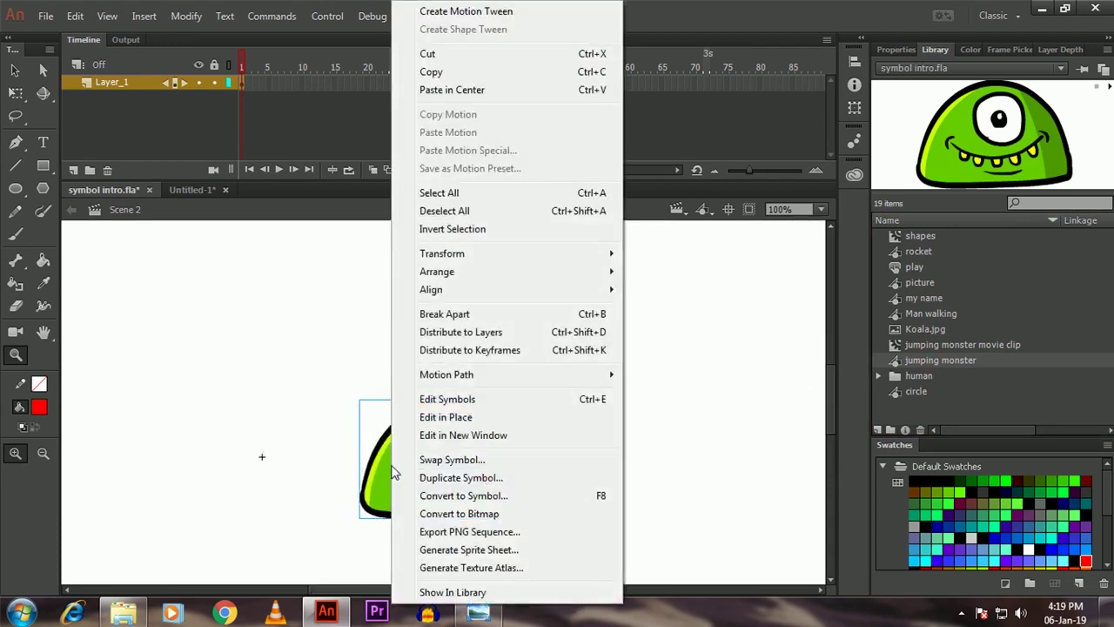
click(437, 402)
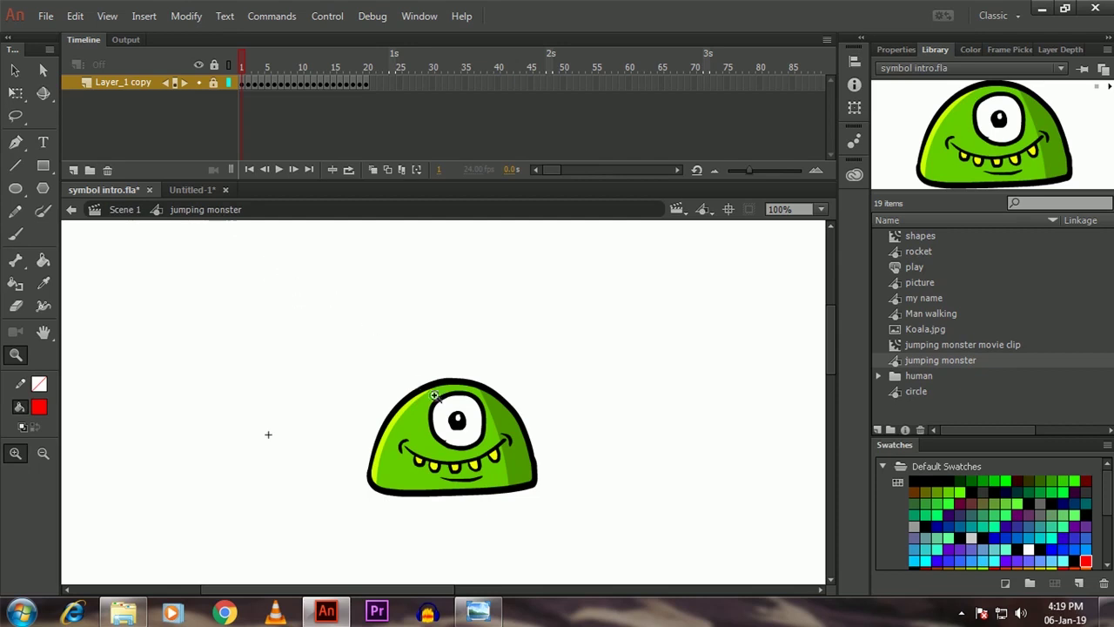
key(b)
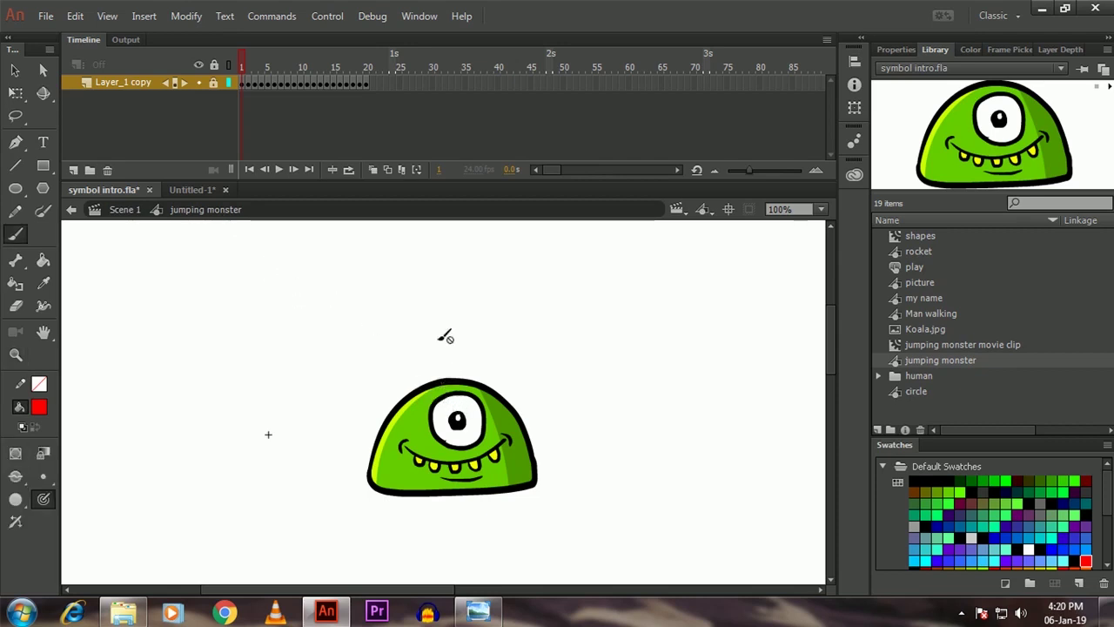
key(z)
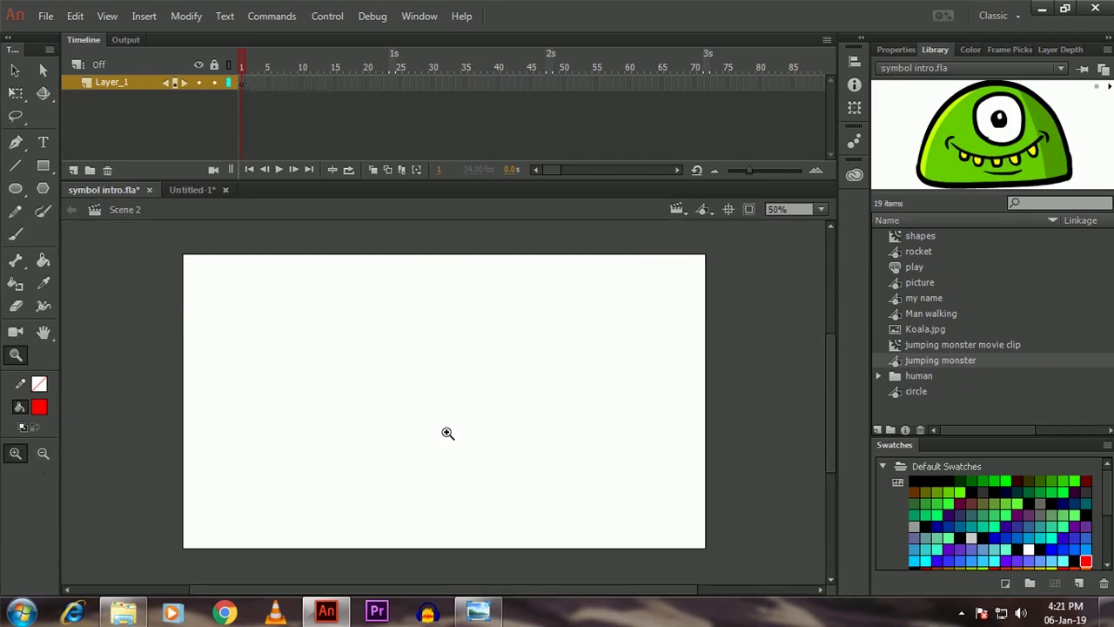
Step: Open the jumping monster symbol for editing directly from the library
click(915, 358)
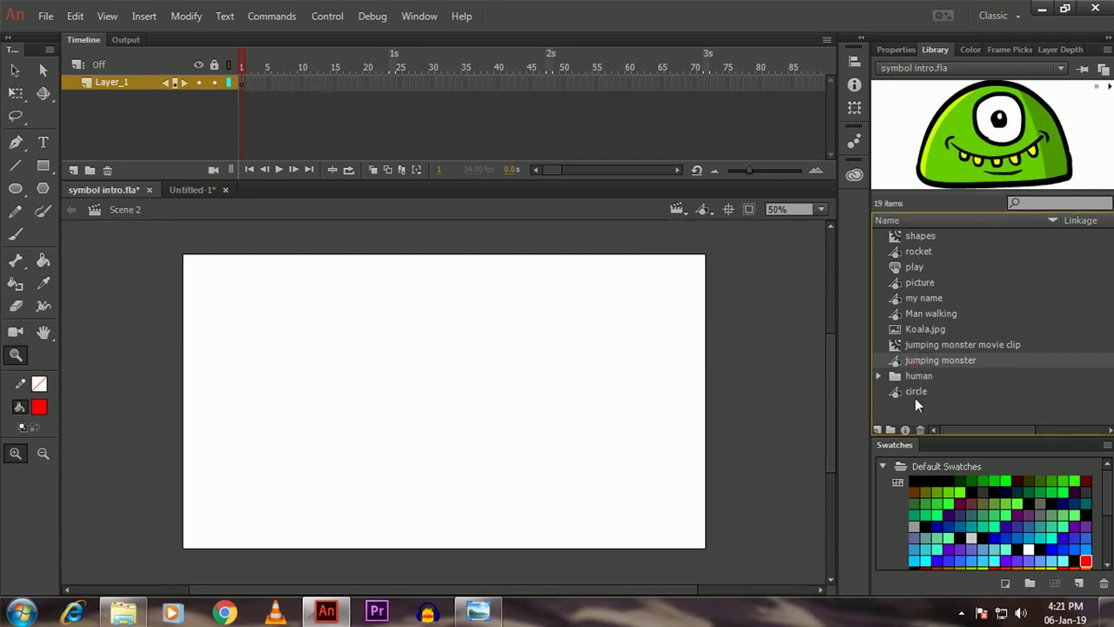
right_click(900, 360)
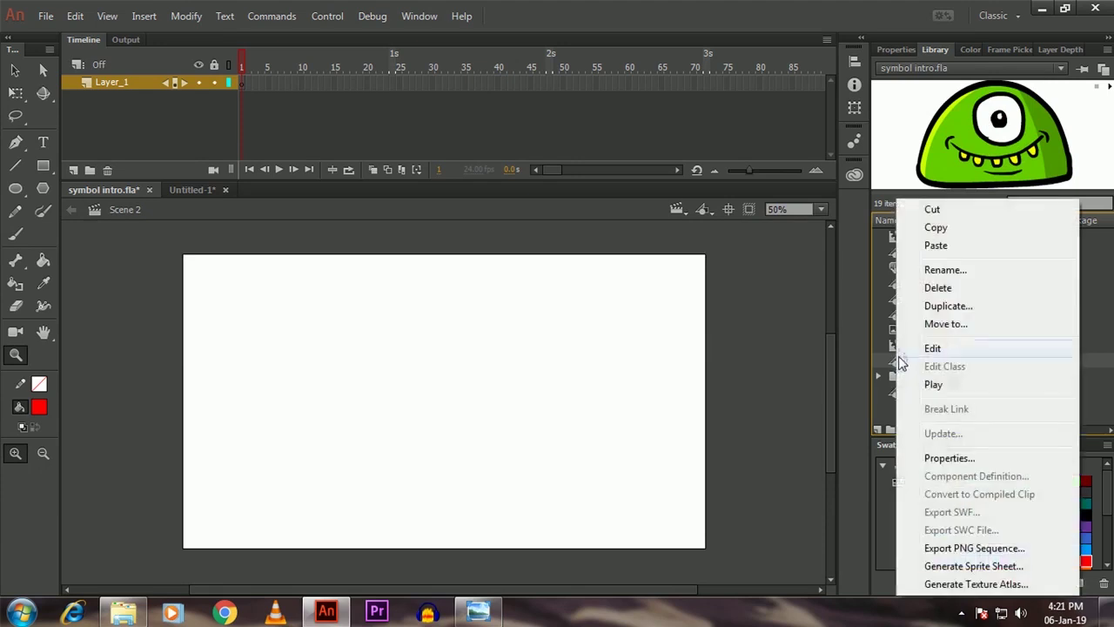
click(932, 348)
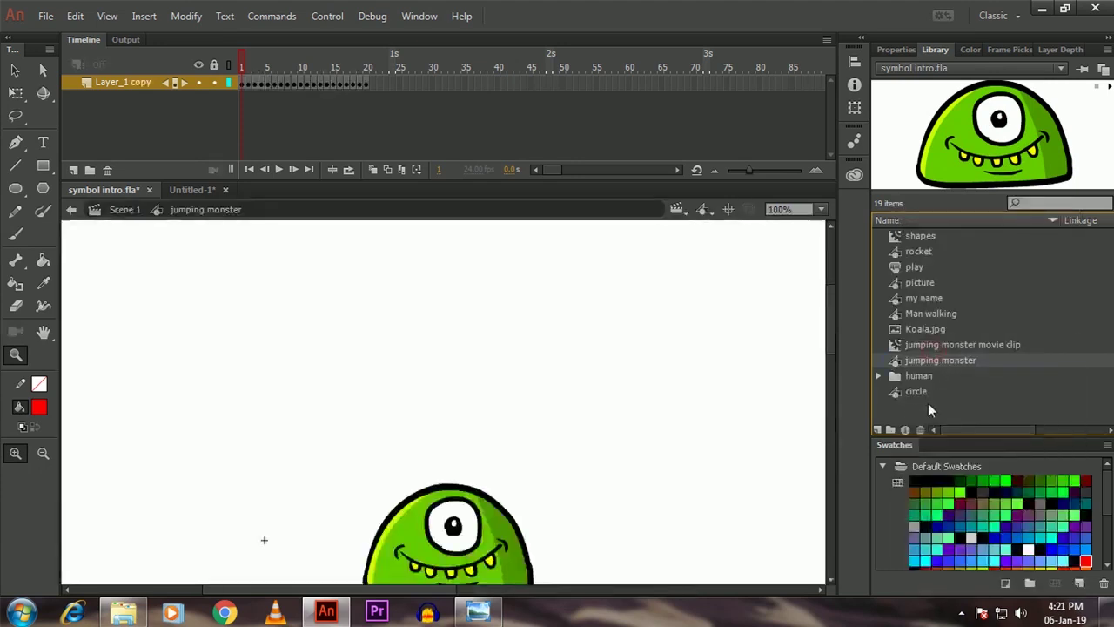
drag(513, 498, 500, 358)
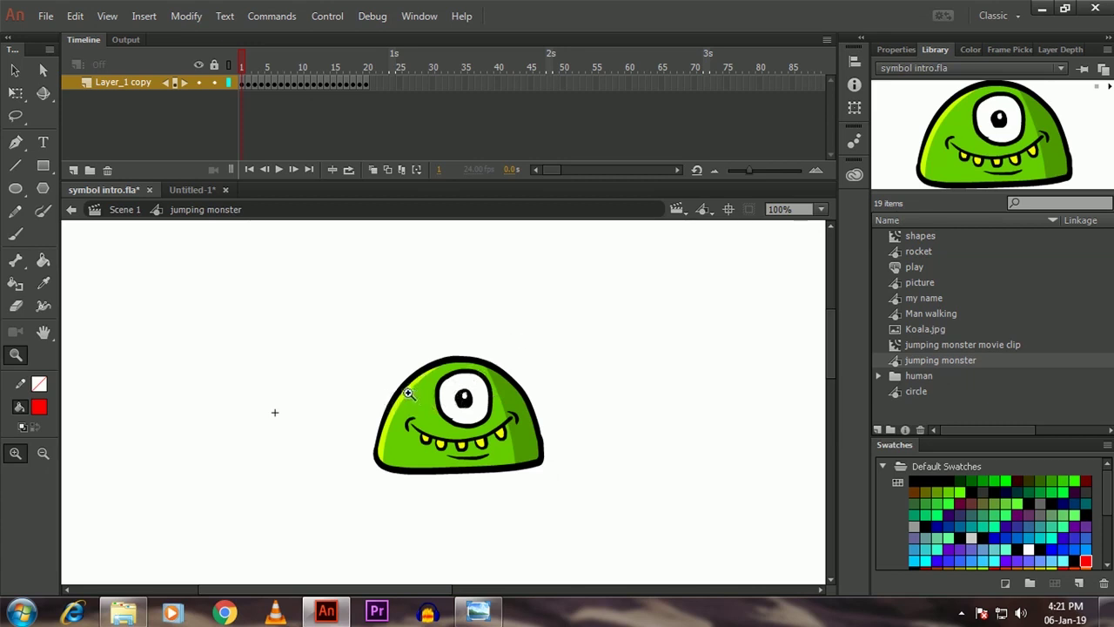
Step: Paint a red brush stroke above the monster inside its symbol and undo it
key(b)
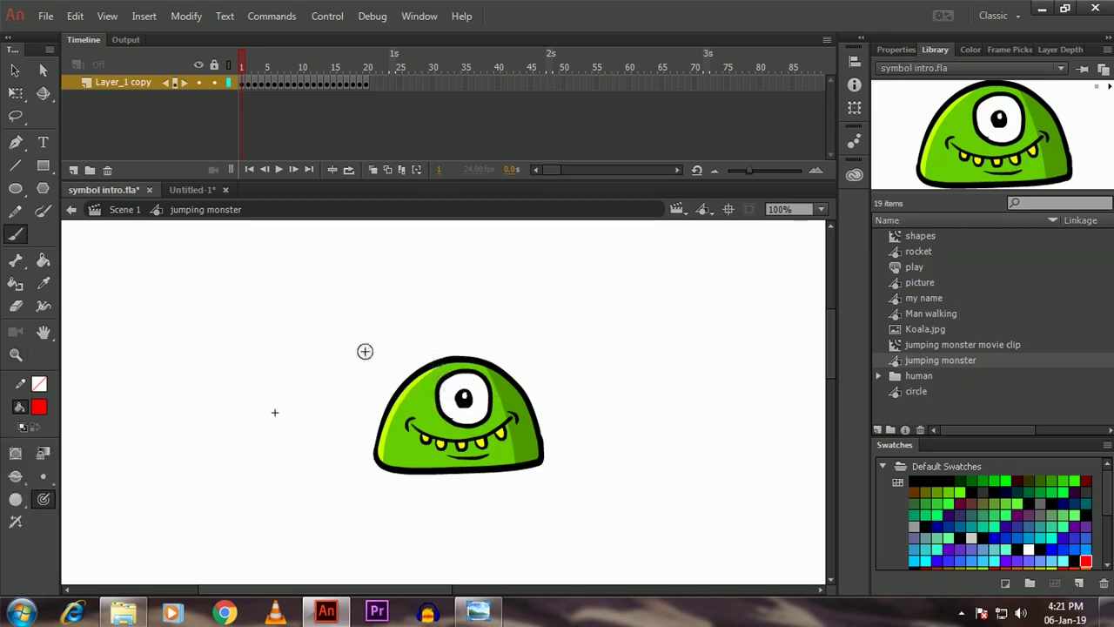
drag(365, 351, 478, 302)
key(ctrl+z)
drag(382, 496, 533, 488)
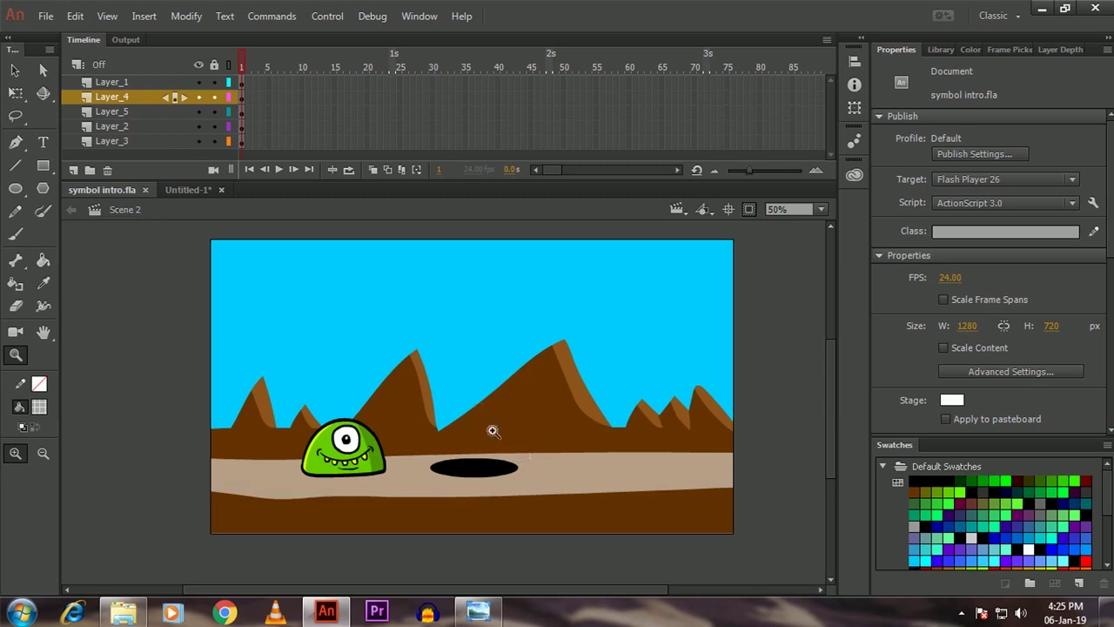
Step: Open the jumping monster on the Scene 2 stage with Edit in Place and return to the scene
right_click(356, 458)
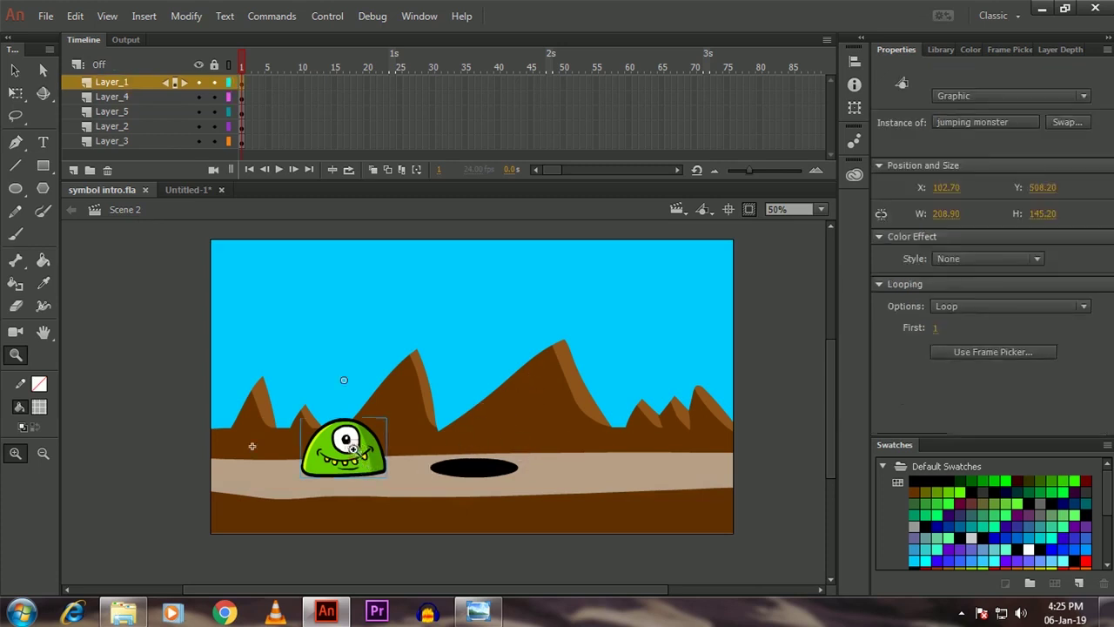
click(406, 418)
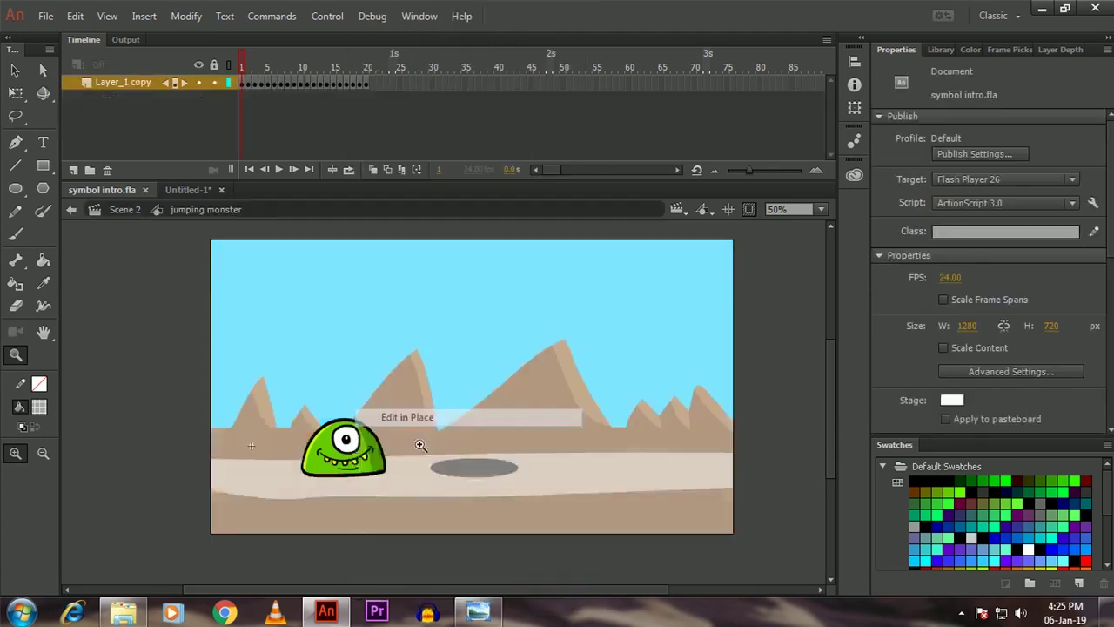
click(449, 445)
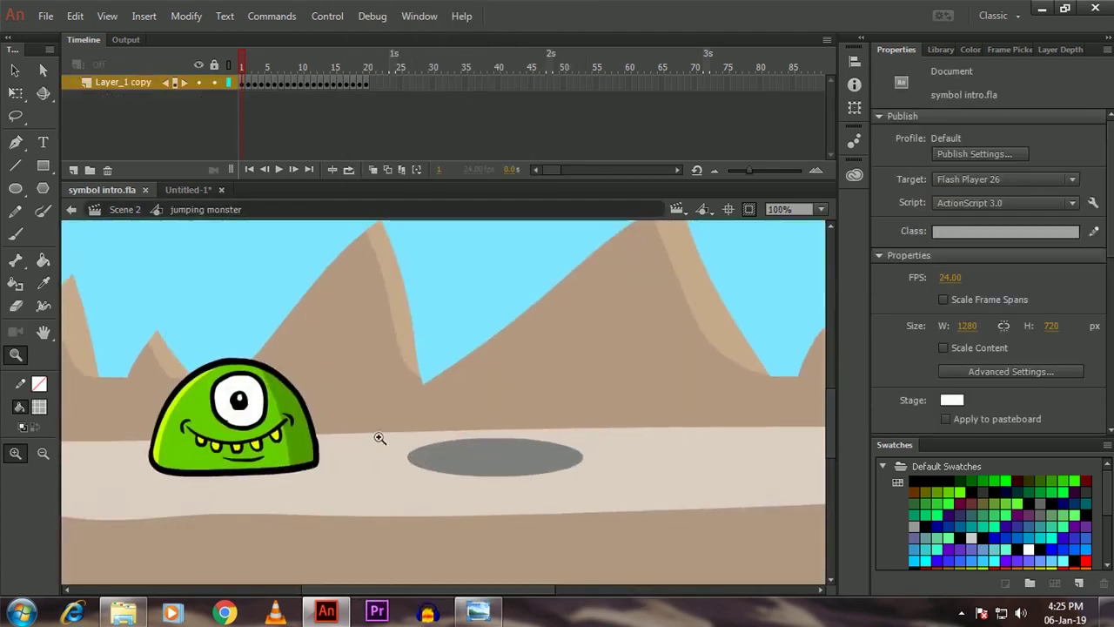
alt+click(355, 424)
drag(357, 441, 295, 437)
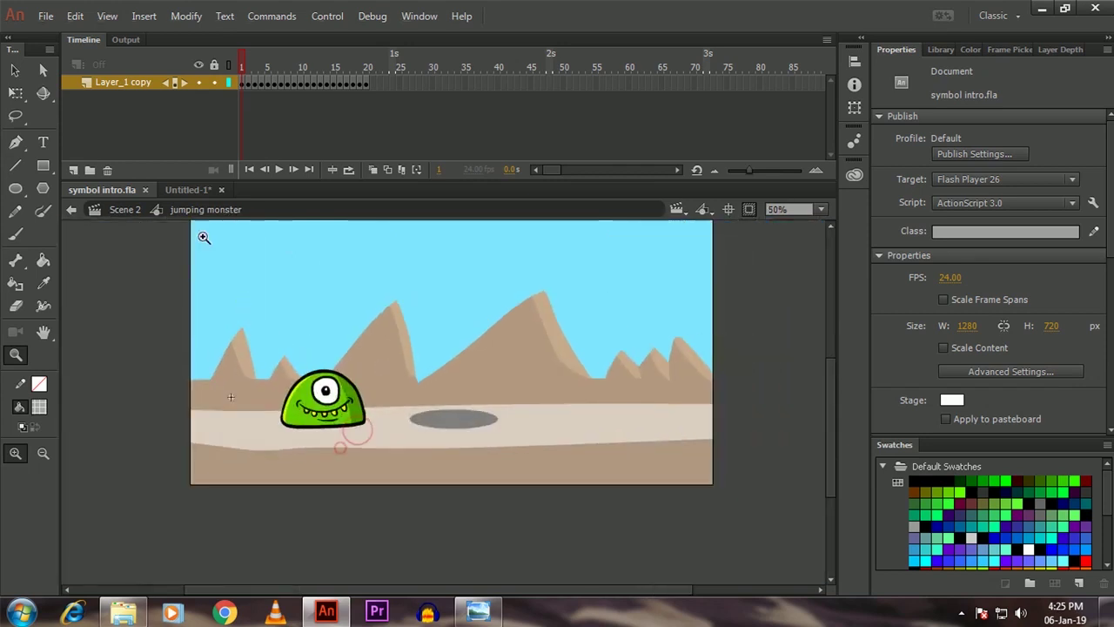
click(122, 210)
Step: Enter the jumping monster symbol straight from its stage instance, leave symbol editing and deselect the monster
drag(389, 513, 388, 528)
click(417, 465)
click(327, 428)
double_click(328, 417)
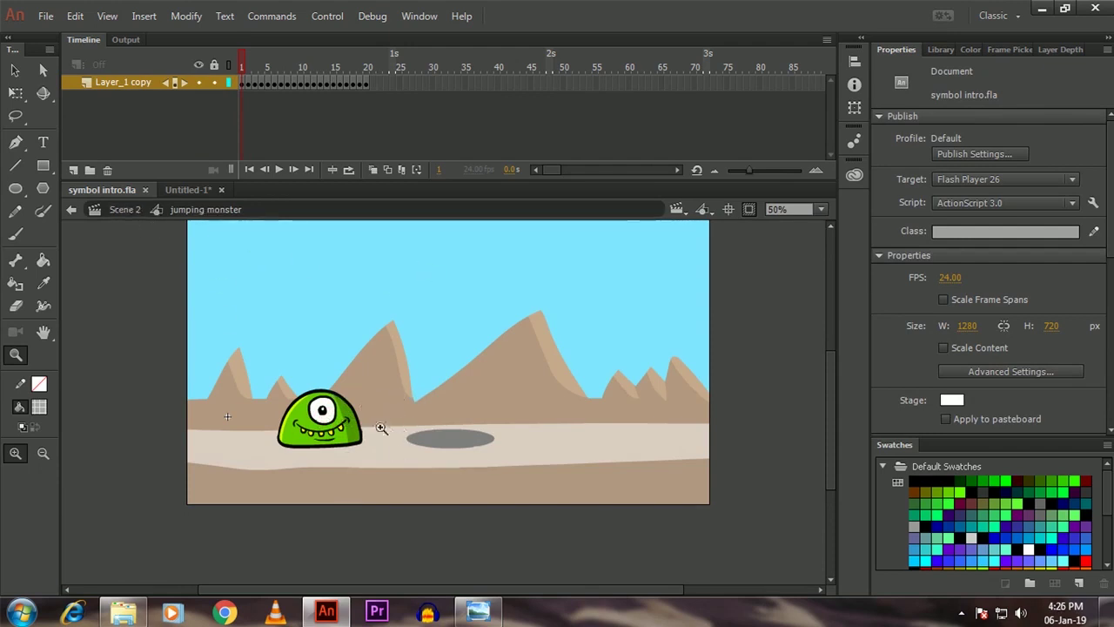
scroll(383, 422, up, 2)
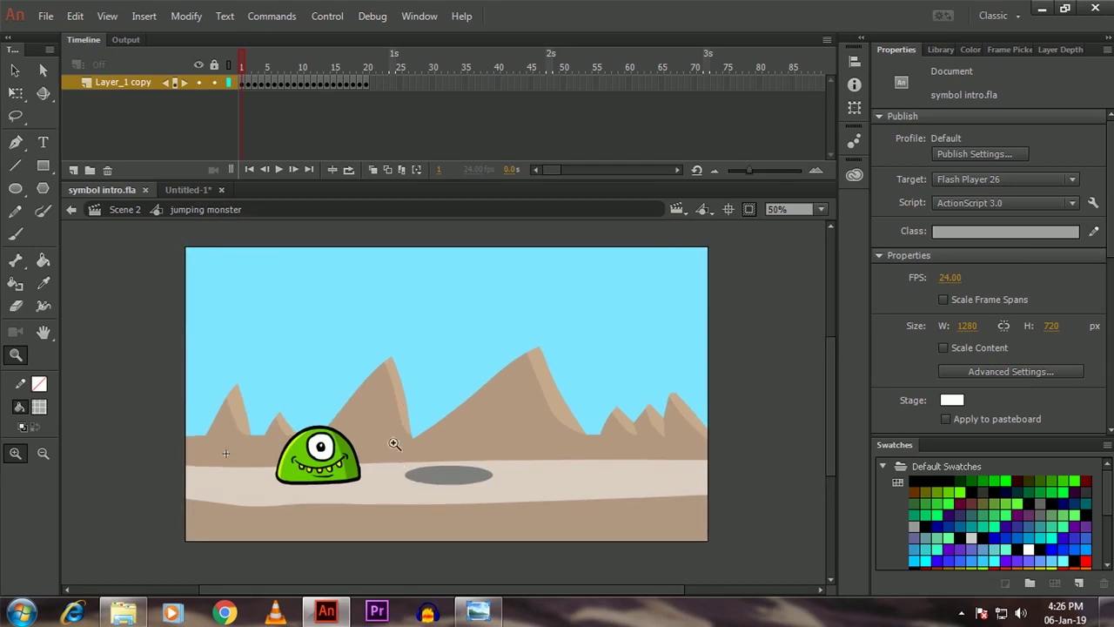
key(ctrl+e)
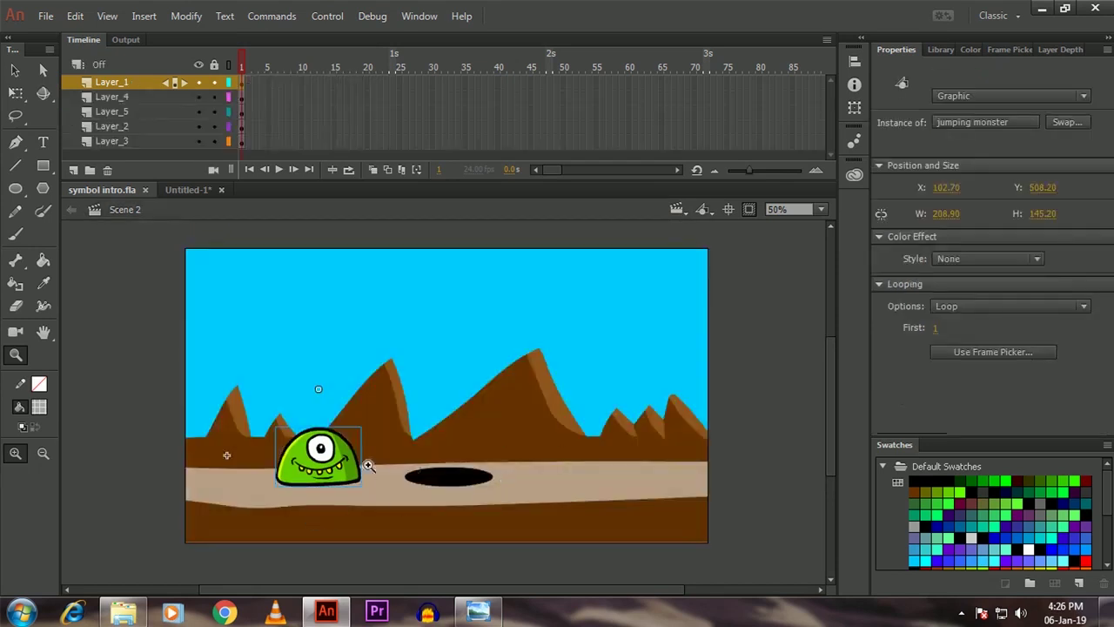
click(764, 425)
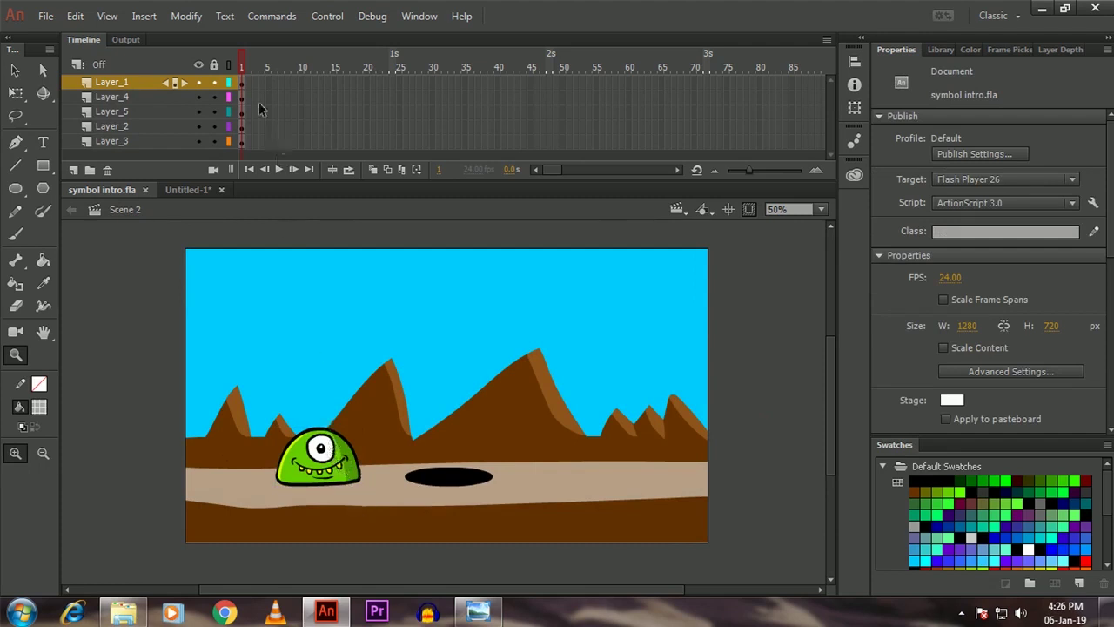
Step: Extend all five Scene 2 layers to about frame 28 and scrub the timeline to preview the monster's jump
key(F5)
key(F5)
key(F5)
key(F5)
key(F5)
key(F5)
key(F5)
key(F5)
key(F5)
key(F5)
key(F5)
key(F5)
key(F5)
key(F5)
key(F5)
key(F5)
key(F5)
key(F5)
key(F5)
key(F5)
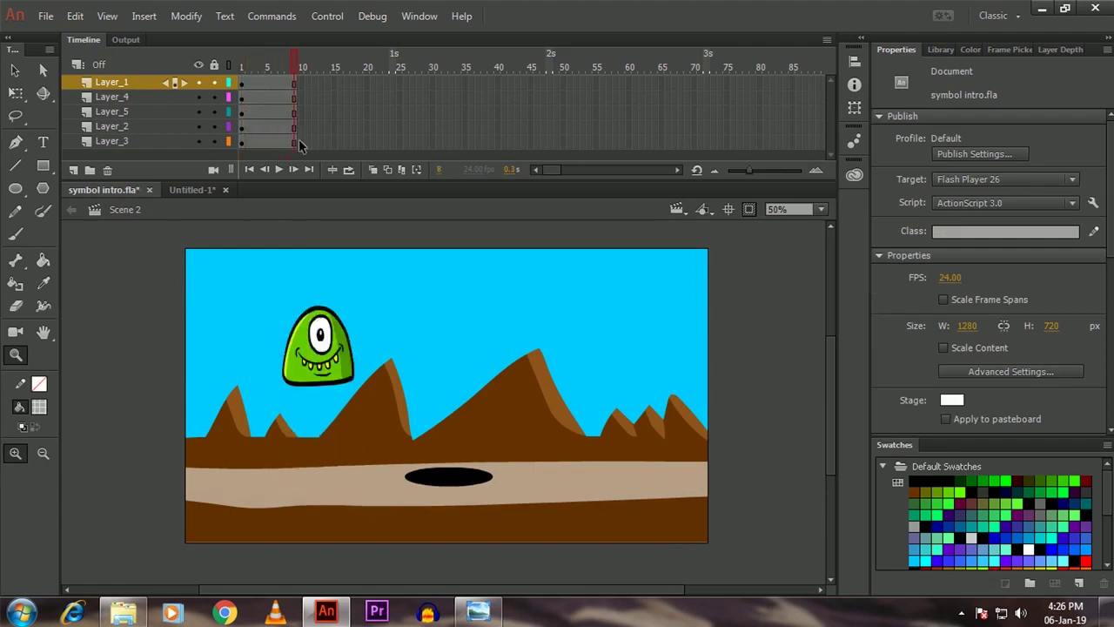
drag(392, 58, 251, 114)
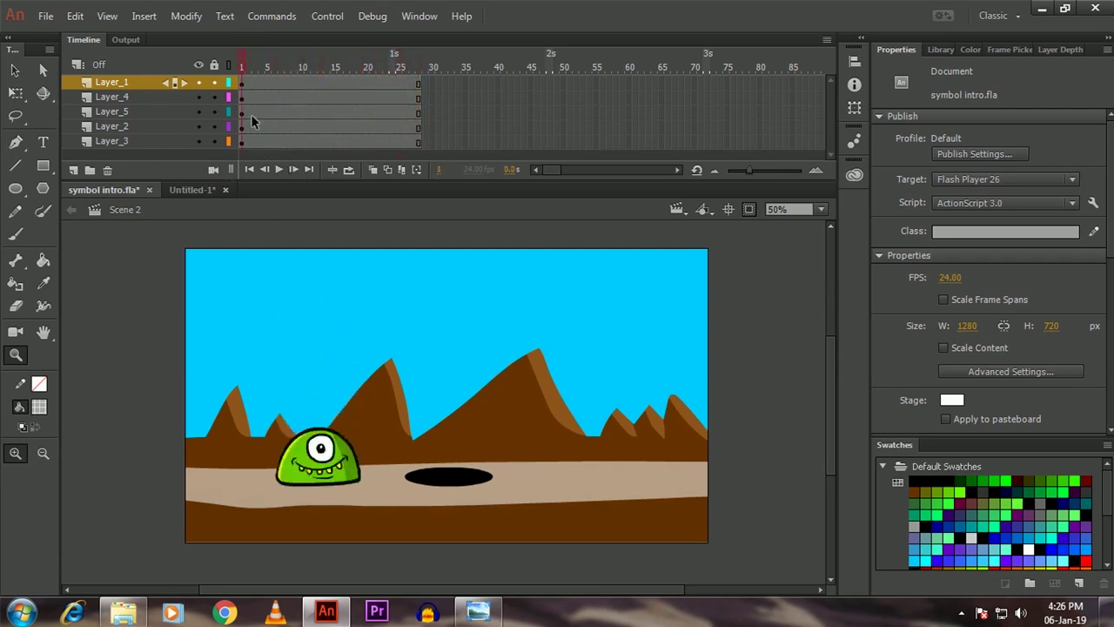
Step: Examine the frame-by-frame timeline inside the jumping monster symbol and go back to Scene 2
click(353, 457)
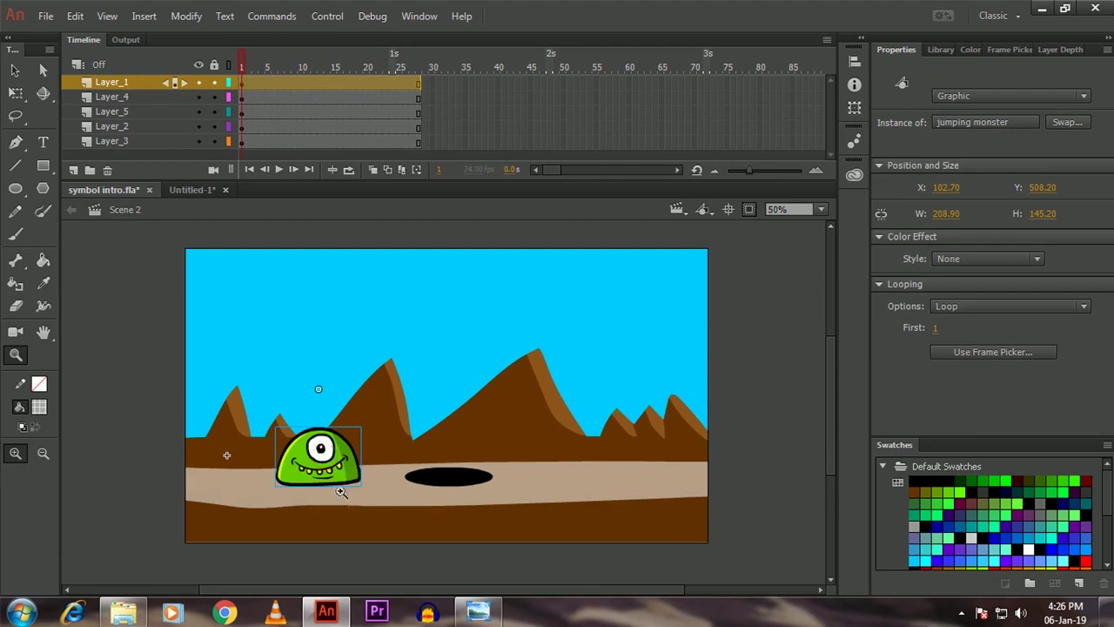
double_click(338, 464)
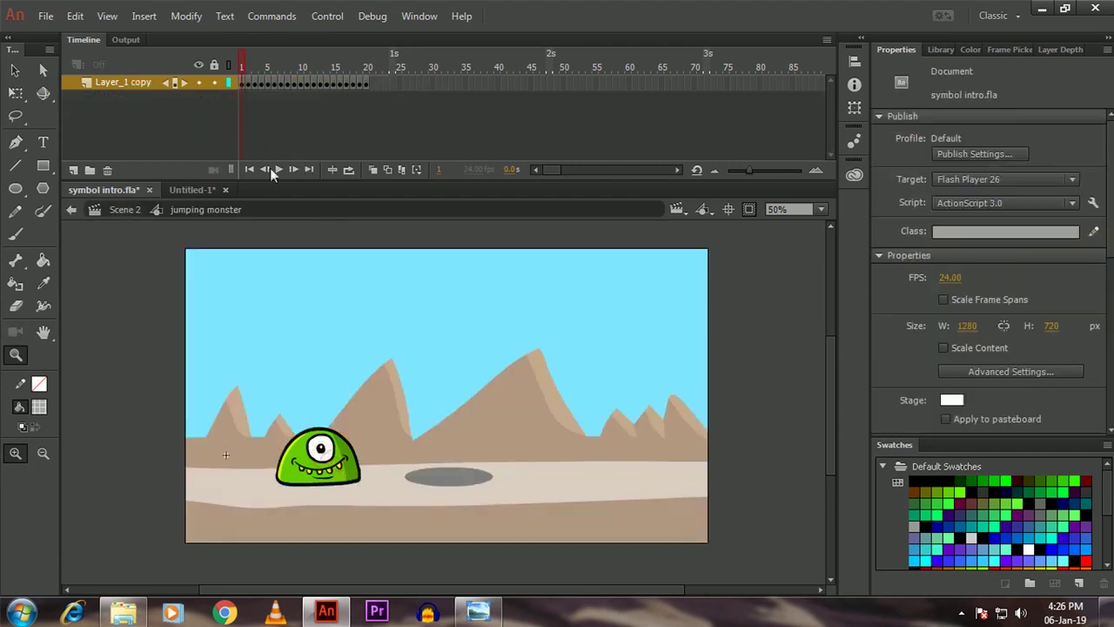
click(125, 209)
click(130, 487)
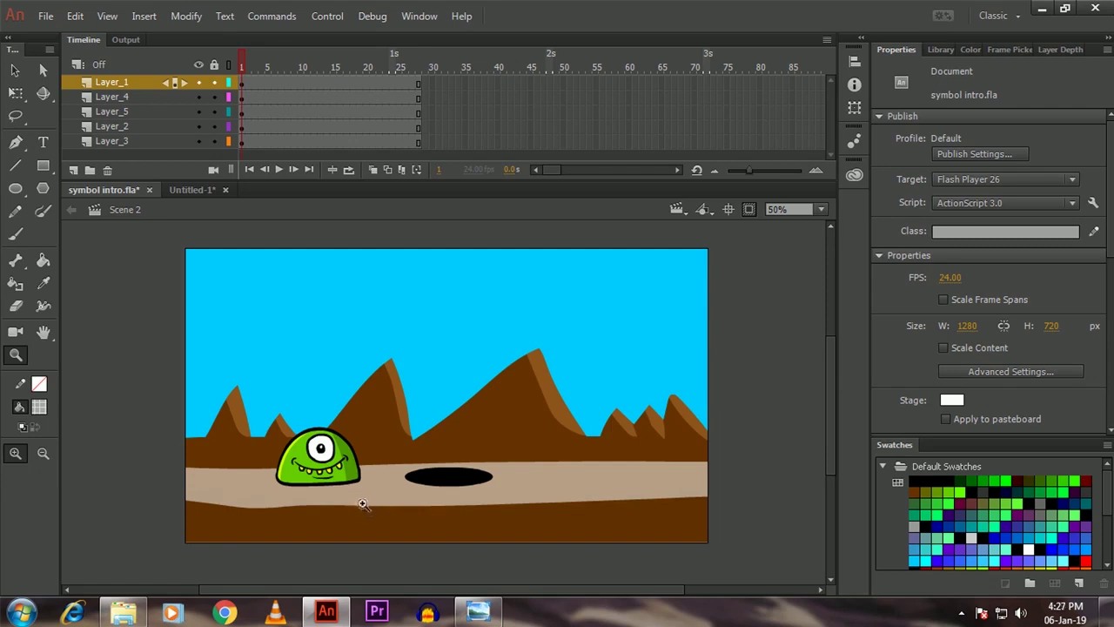
drag(266, 440, 330, 490)
alt+click(326, 422)
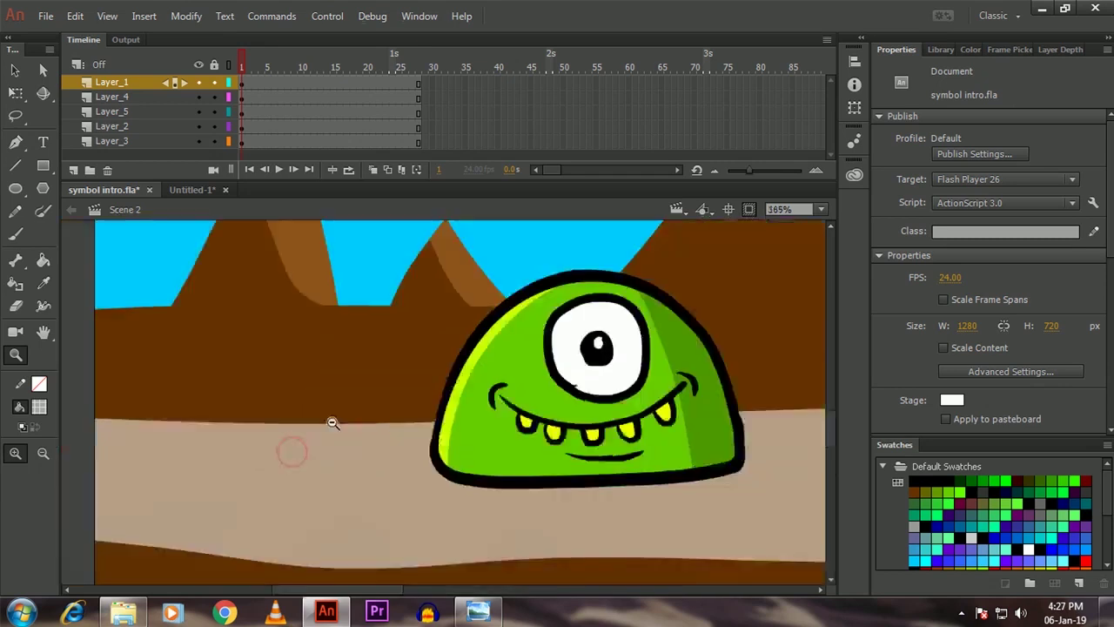
alt+click(357, 427)
drag(440, 413, 283, 423)
alt+click(391, 405)
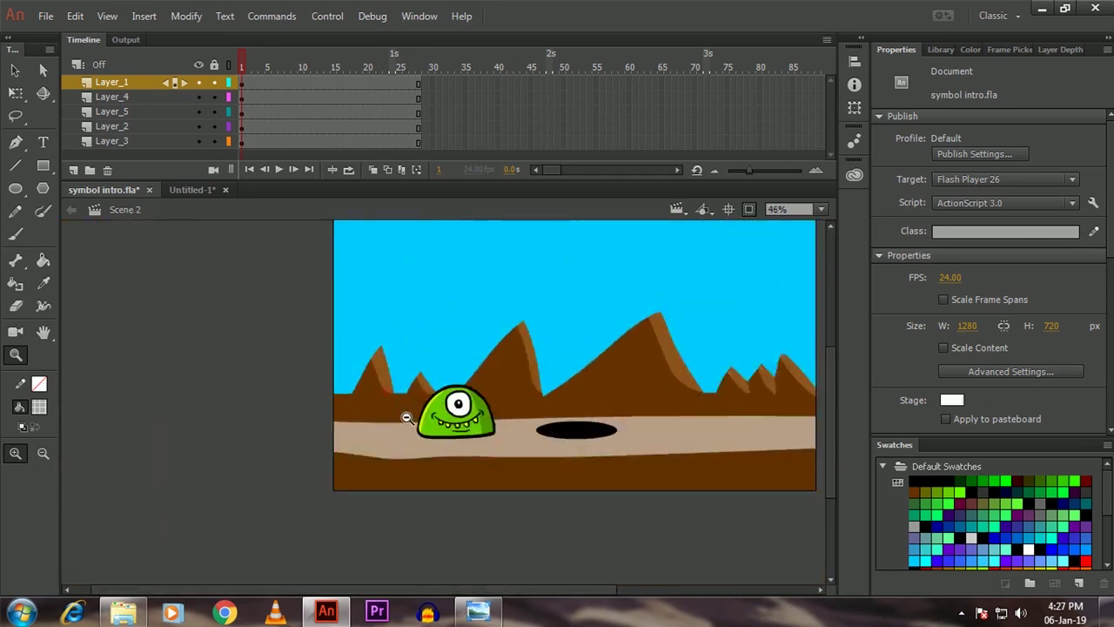
drag(443, 389, 339, 421)
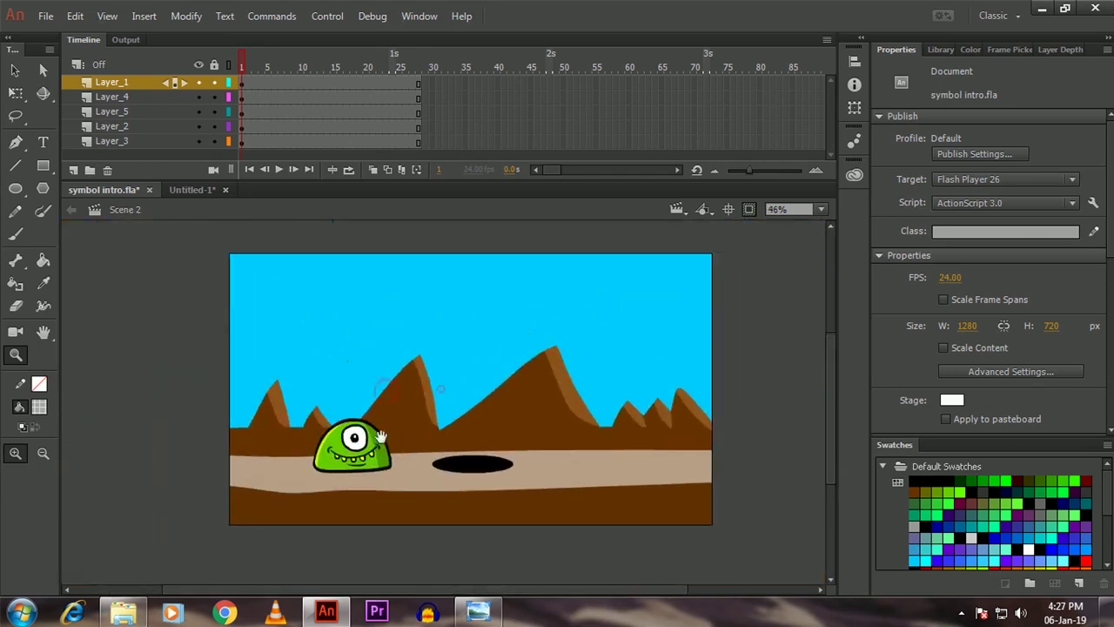
Step: Duplicate the jumping monster instance's symbol under the name Red monster
ctrl+click(380, 463)
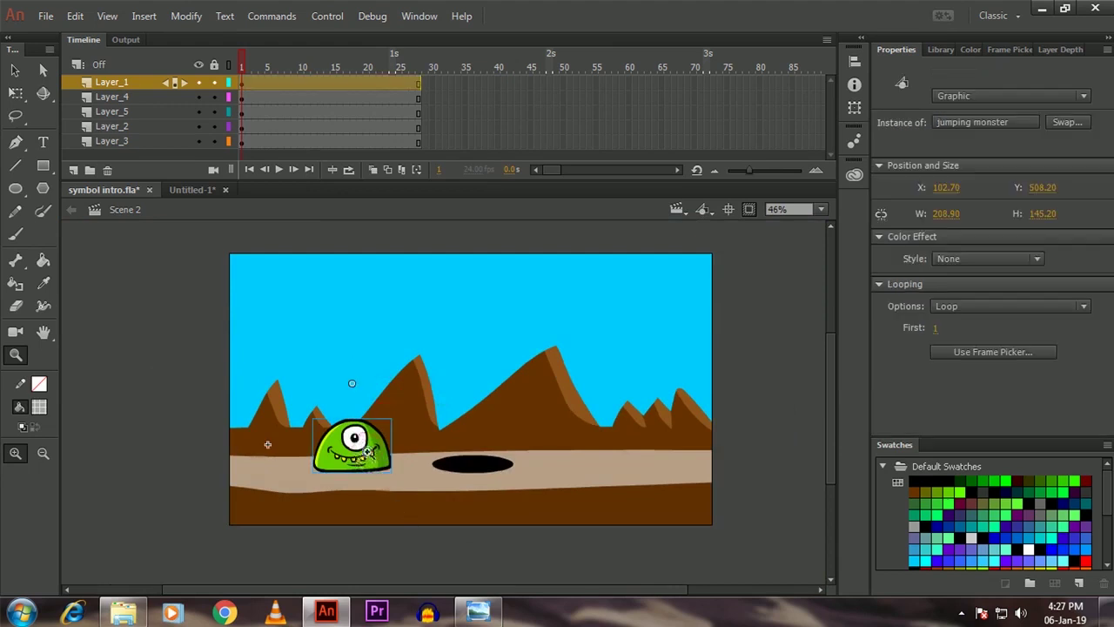
right_click(365, 455)
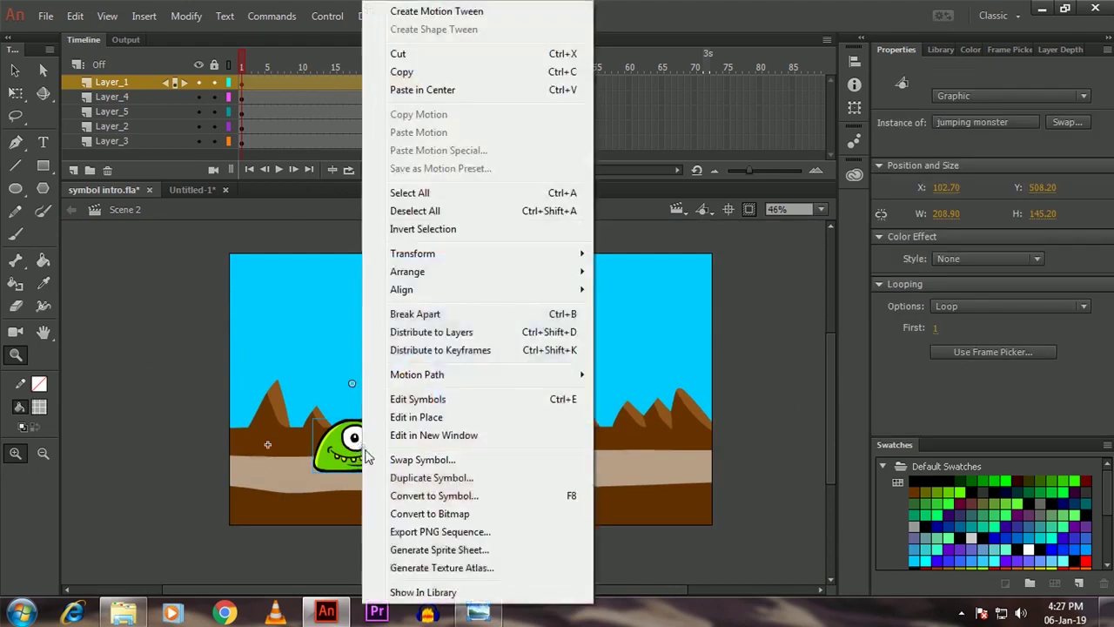
click(400, 480)
drag(933, 169, 423, 249)
click(496, 280)
key(BackSpace)
key(BackSpace)
key(BackSpace)
key(BackSpace)
key(BackSpace)
key(BackSpace)
key(BackSpace)
key(BackSpace)
key(BackSpace)
key(BackSpace)
key(BackSpace)
key(BackSpace)
key(BackSpace)
key(BackSpace)
key(BackSpace)
key(BackSpace)
key(BackSpace)
key(BackSpace)
key(BackSpace)
key(BackSpace)
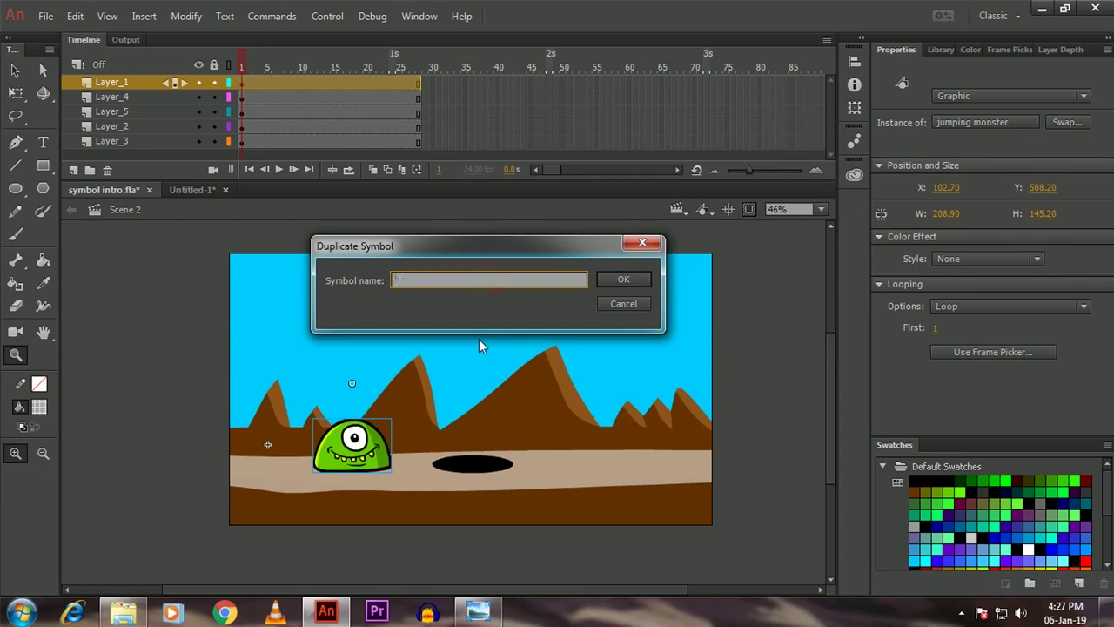
text(Red jum)
key(BackSpace)
key(BackSpace)
key(BackSpace)
text(monser)
key(BackSpace)
key(BackSpace)
key(BackSpace)
text(ter)
key(BackSpace)
key(BackSpace)
key(BackSpace)
text(ster)
click(606, 277)
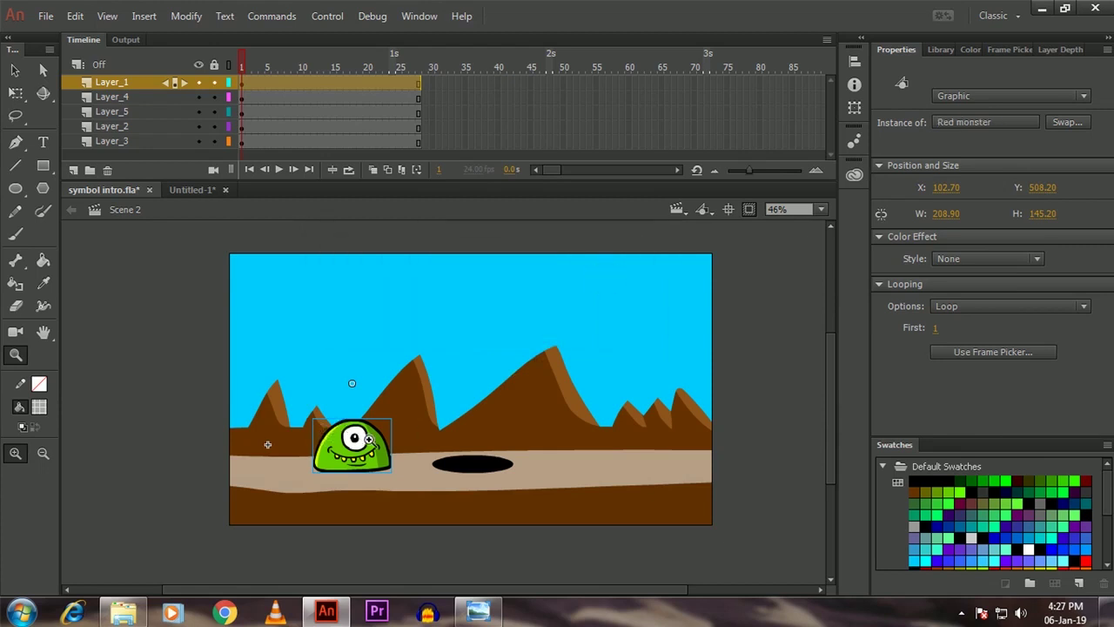
Step: Enter the Red monster symbol from the stage and fill the monster's body in frame 1 with solid red FF0000 at 100% alpha
click(368, 440)
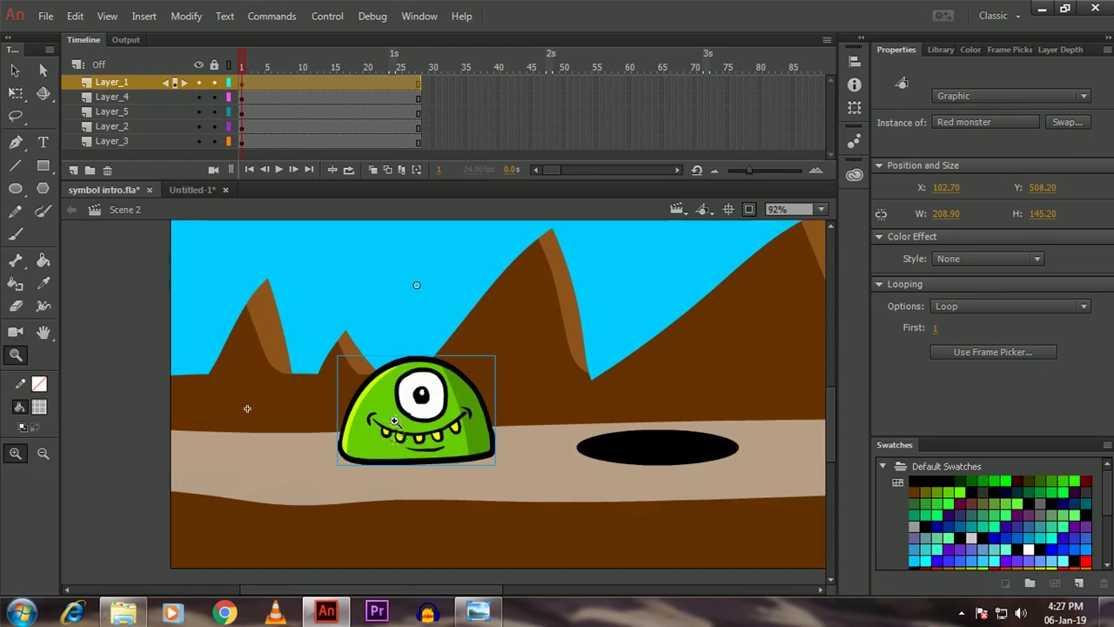
double_click(402, 430)
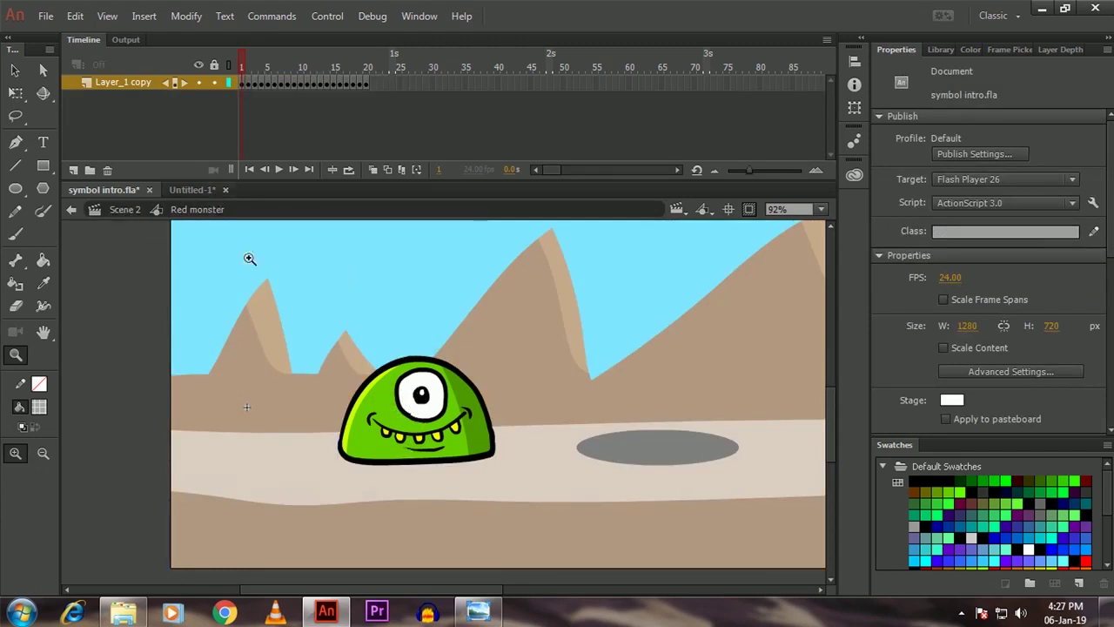
key(k)
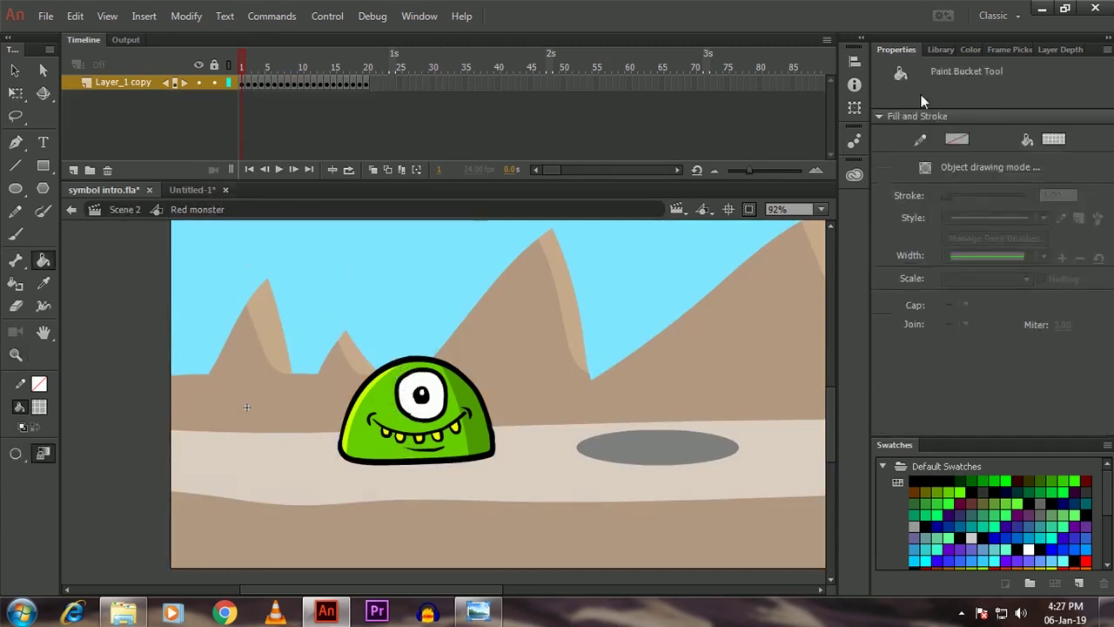
click(971, 50)
drag(950, 160, 973, 128)
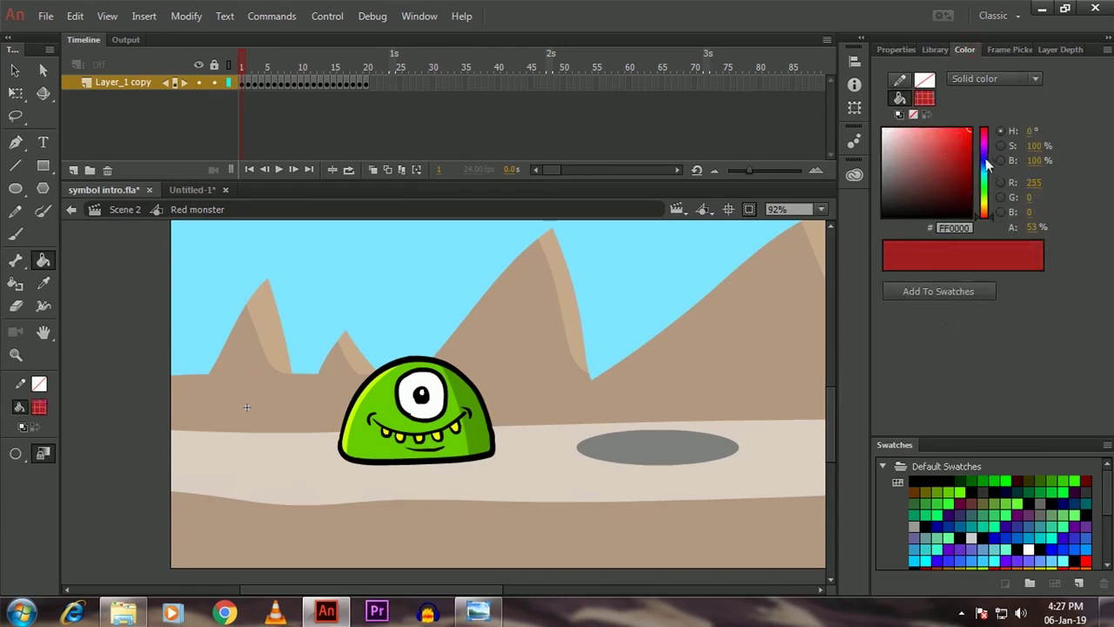
drag(1030, 228, 1077, 227)
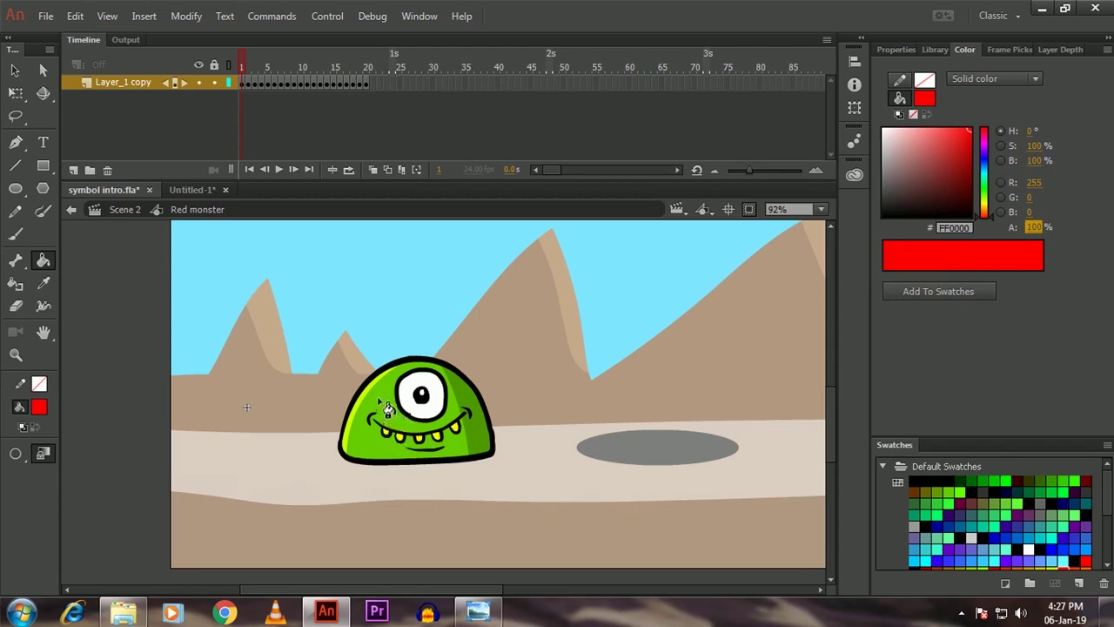
click(391, 416)
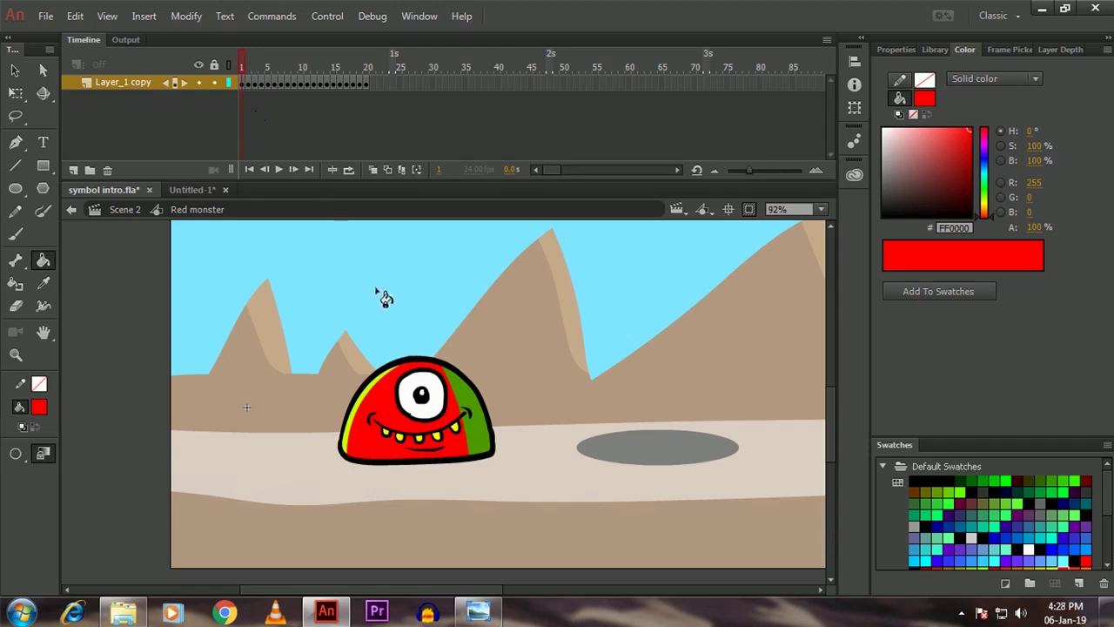
Step: Advance through the next frames of the Red monster symbol, filling the green body with the same red
key(period)
key(comma)
key(period)
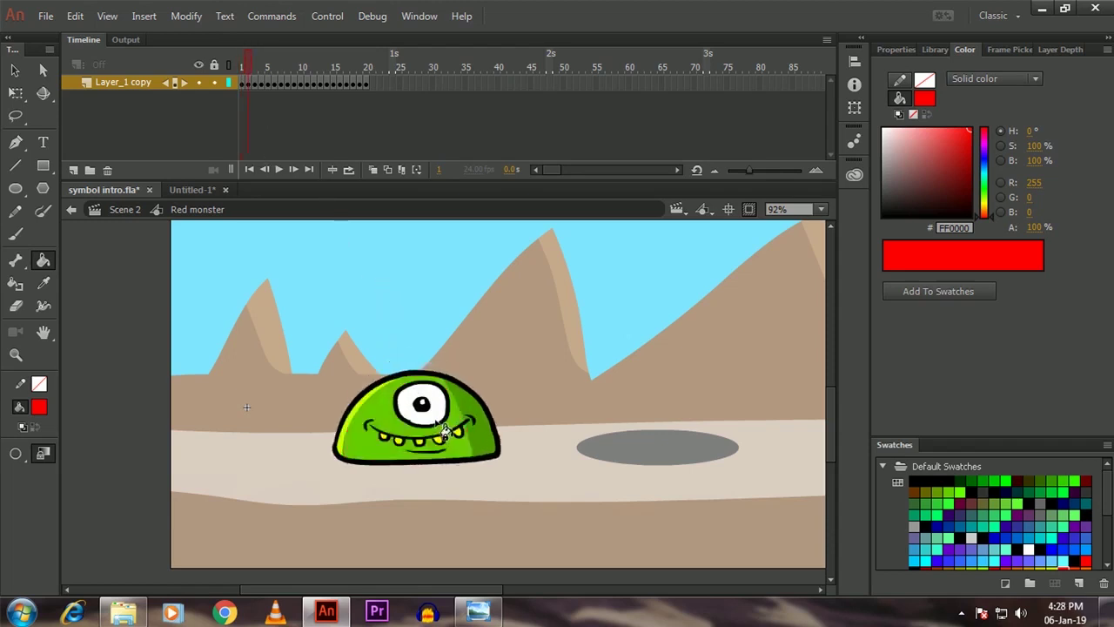
click(427, 434)
key(period)
key(period)
key(period)
key(period)
key(period)
key(period)
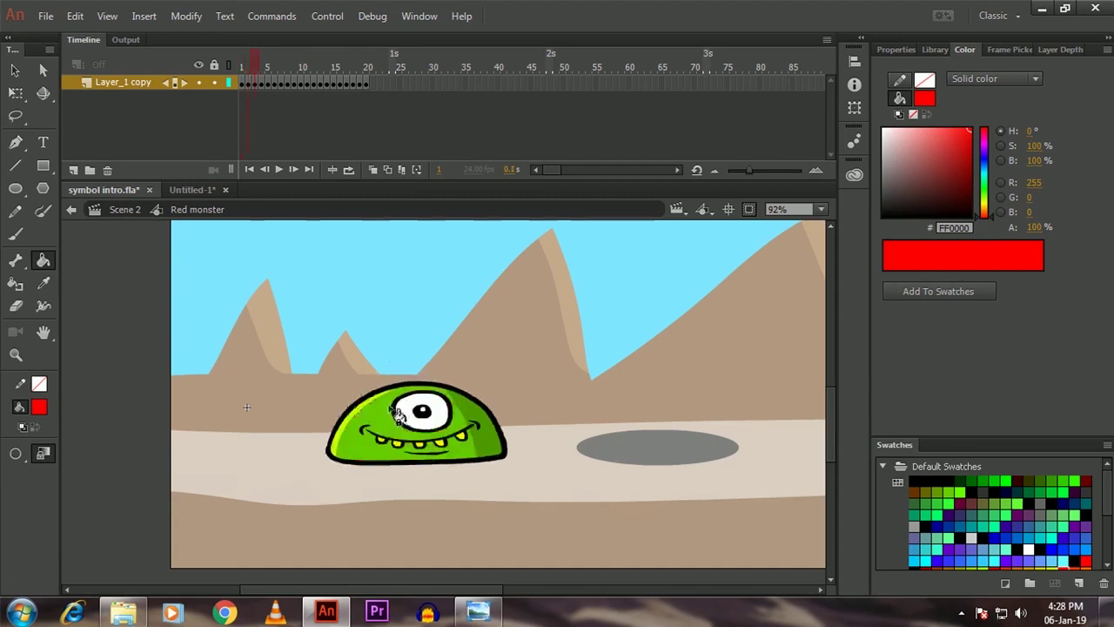
Step: Recolour the remaining frames with the panels hidden, using A30000 for the shaded side, then restore the panels and return to Scene 2
key(Return)
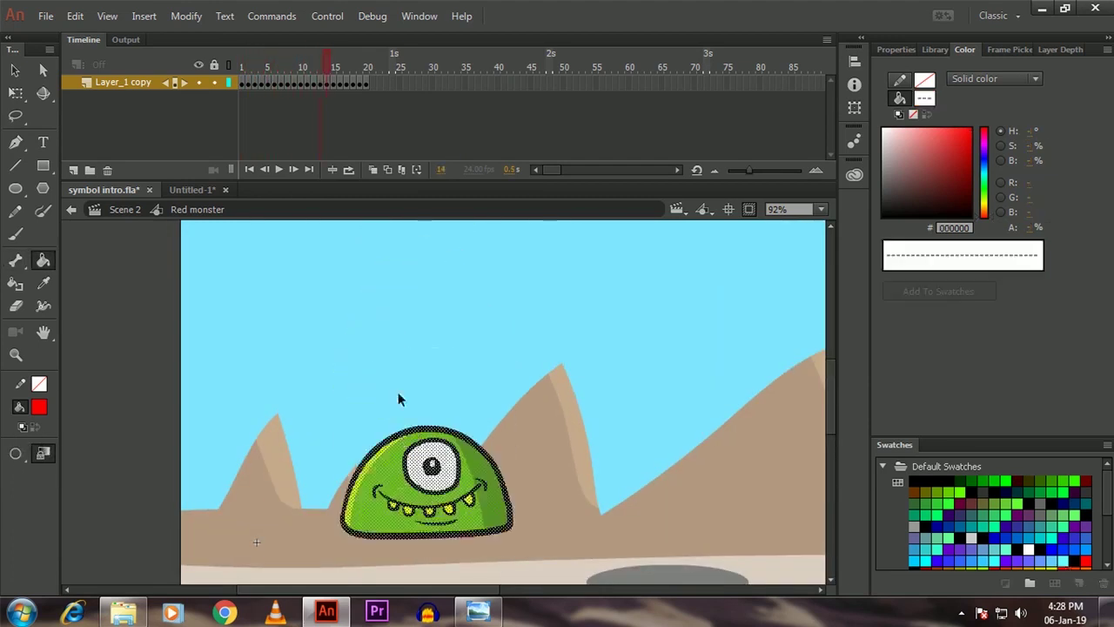
key(F4)
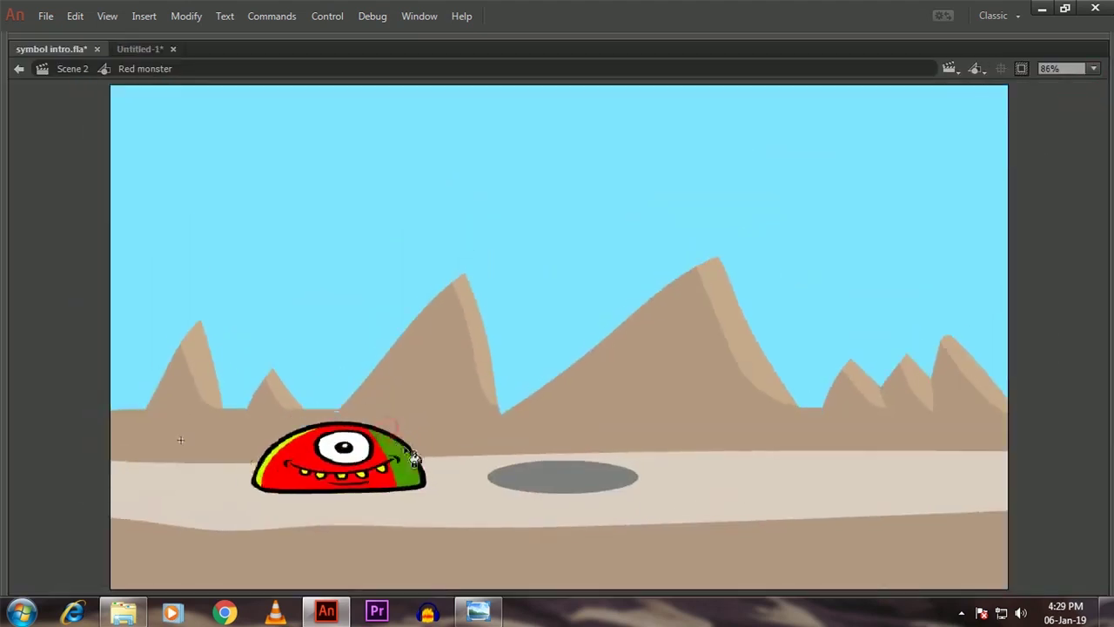
key(ctrl+e)
key(F4)
click(368, 494)
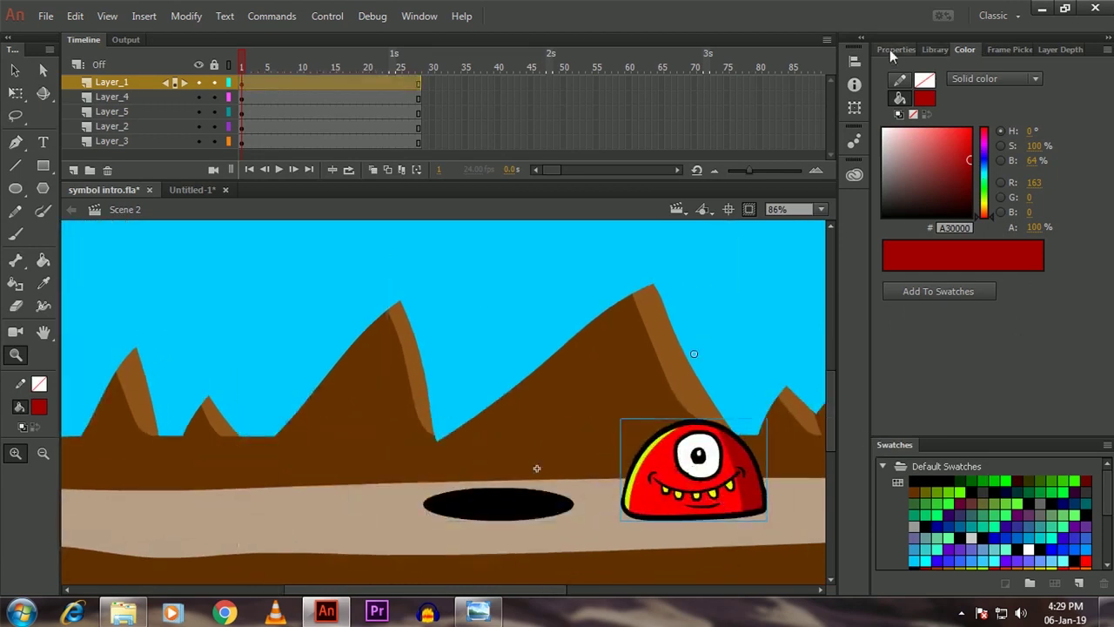
Step: Place a jumping monster instance from the library on the path, on the other side of the black hole from the red monster, and deselect it
click(934, 50)
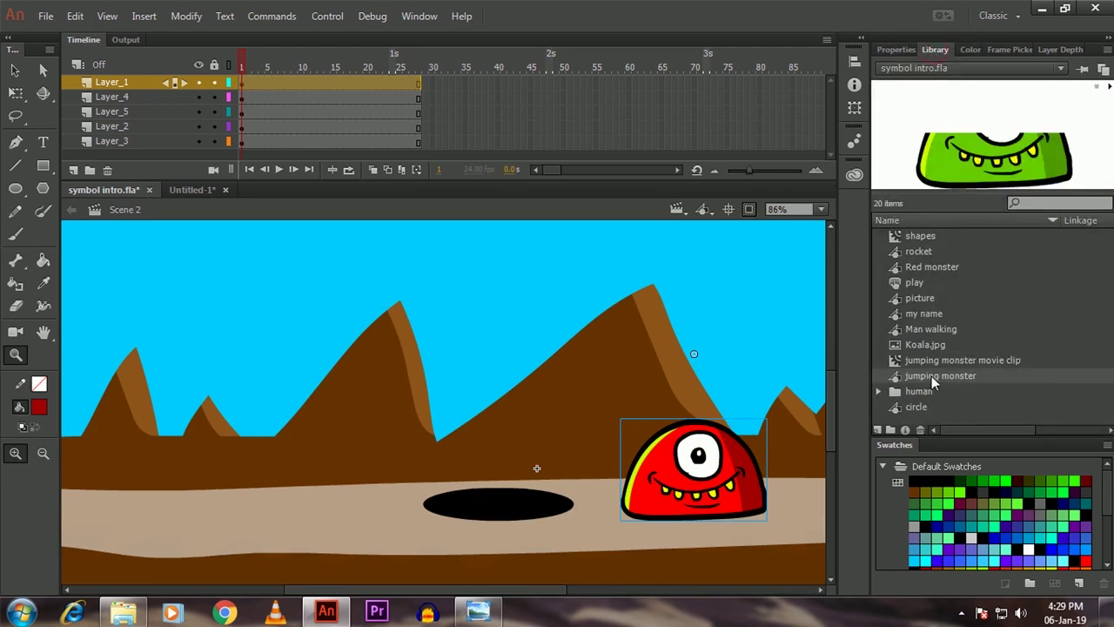
drag(935, 375, 512, 426)
drag(270, 484, 275, 481)
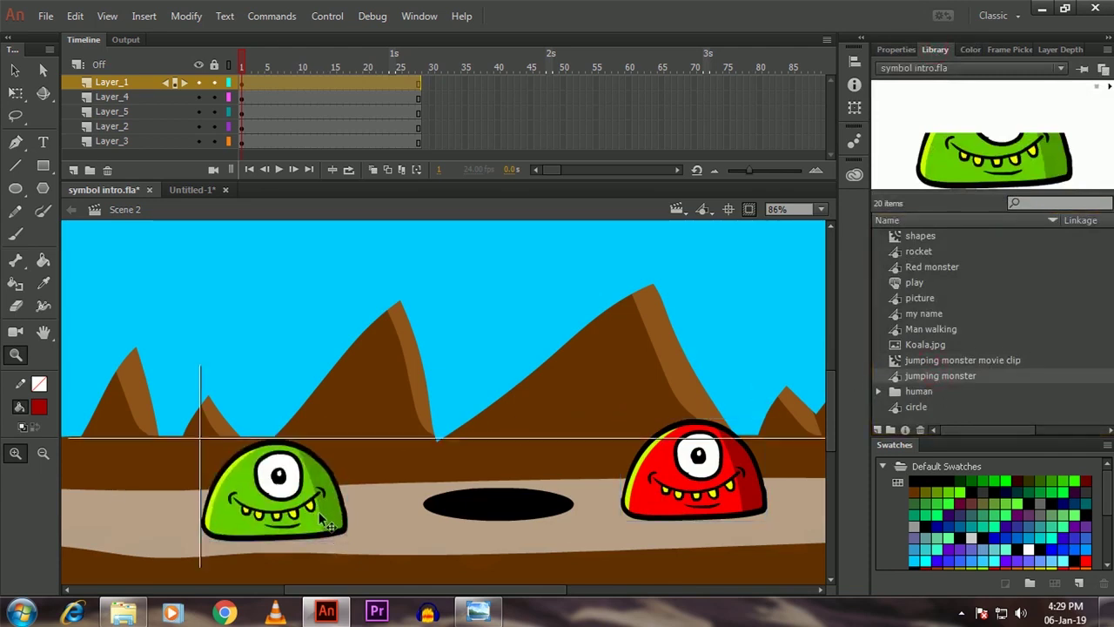
alt+click(387, 484)
drag(434, 446, 402, 453)
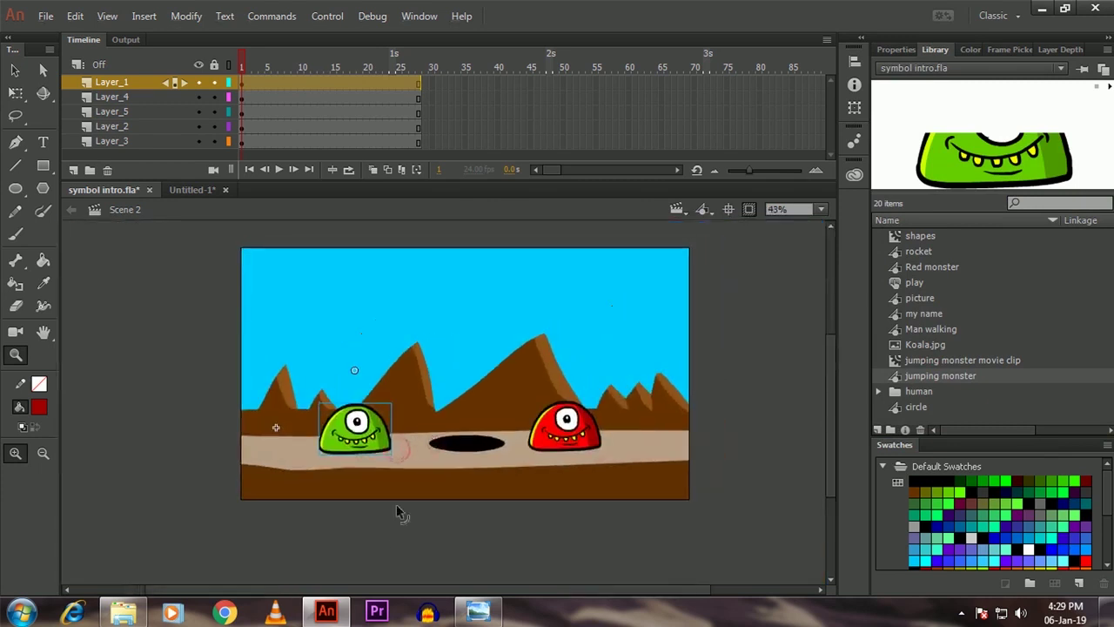
ctrl+click(382, 536)
click(421, 403)
alt+click(431, 427)
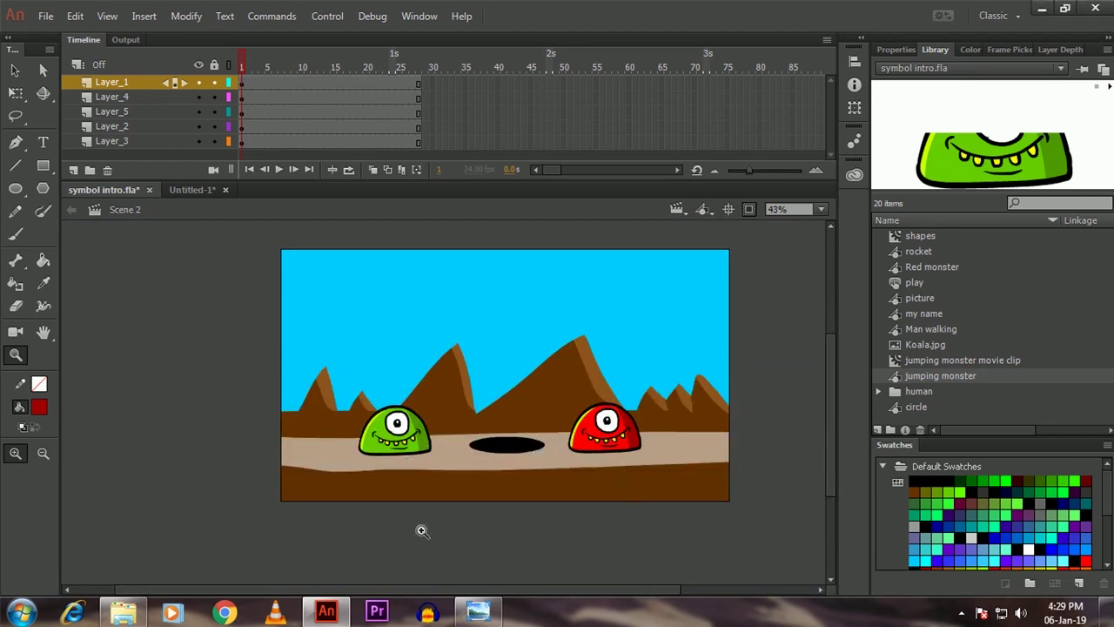
Step: Test Scene 2 as a movie, close the preview and play the timeline to watch both monsters jump
key(ctrl+Return)
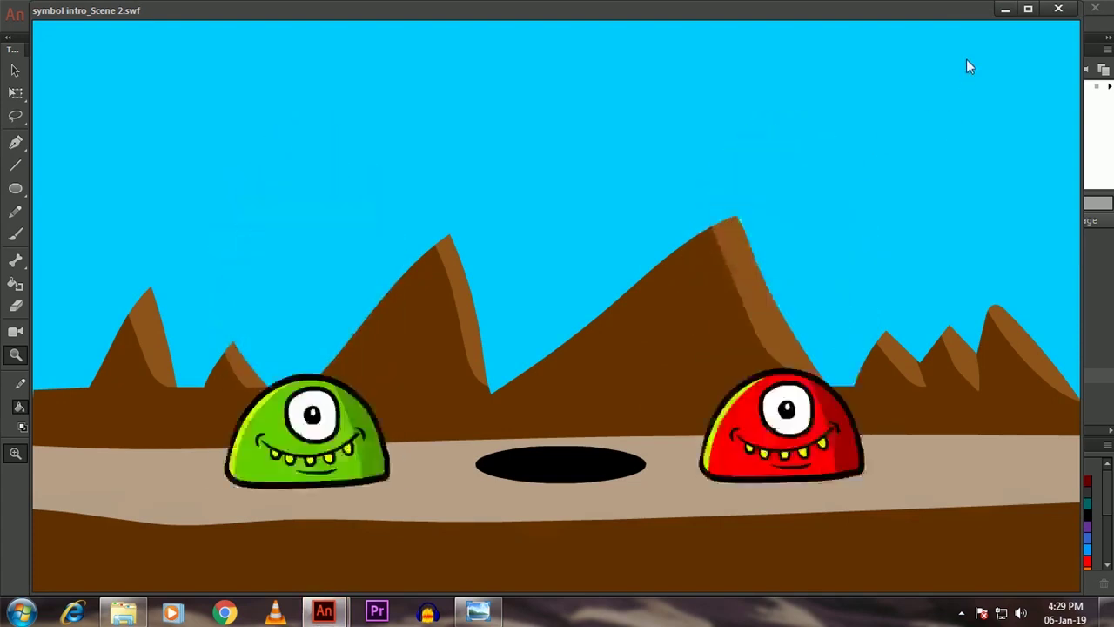
click(1057, 9)
click(278, 169)
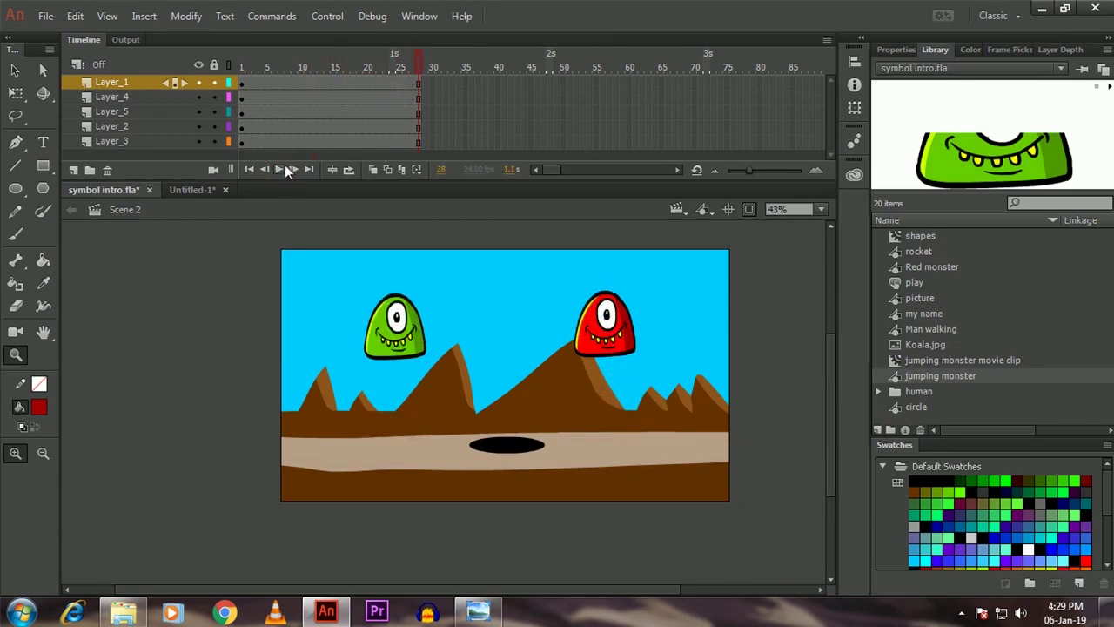
drag(466, 380, 445, 395)
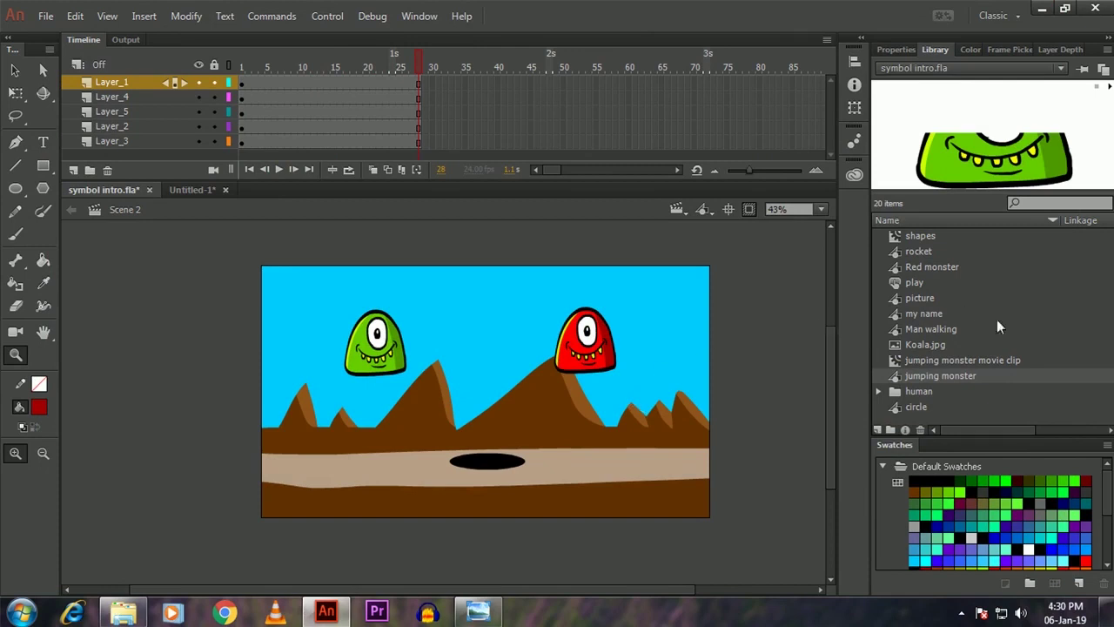
Step: Duplicate the jumping monster symbol in the library under the name blue monster and open the copy for editing
right_click(939, 373)
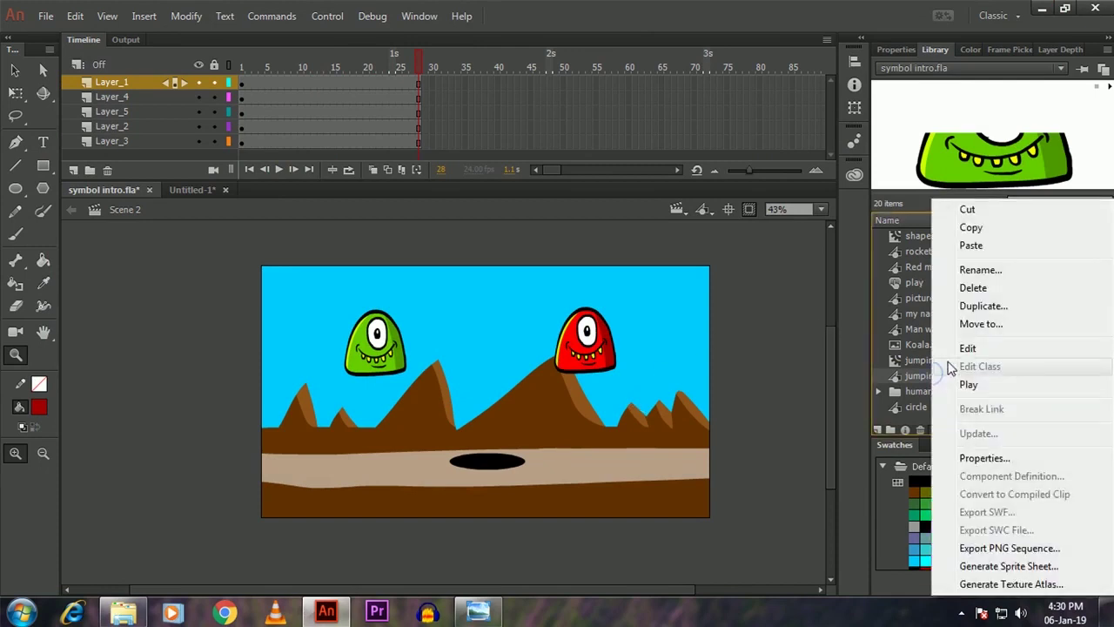
click(918, 381)
right_click(910, 374)
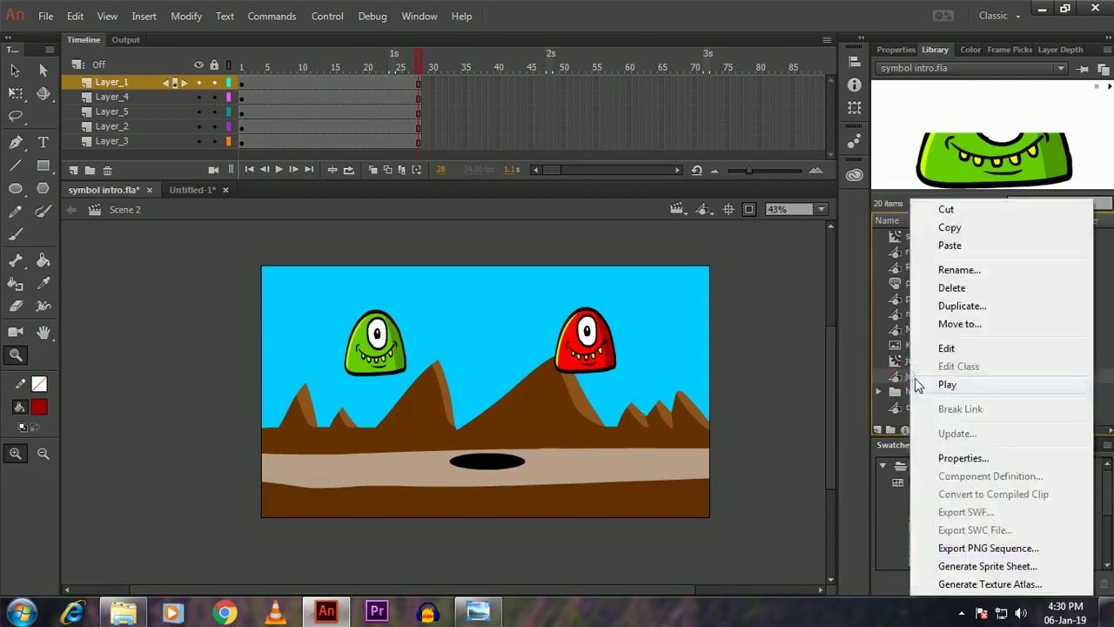
click(956, 306)
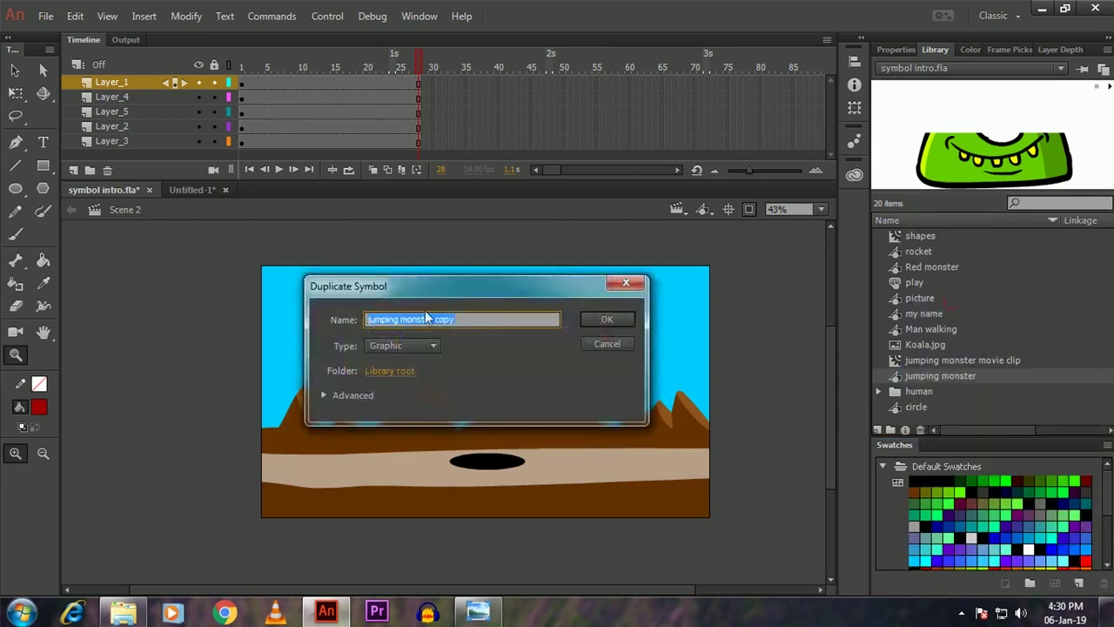
key(BackSpace)
text(blue monster)
click(607, 319)
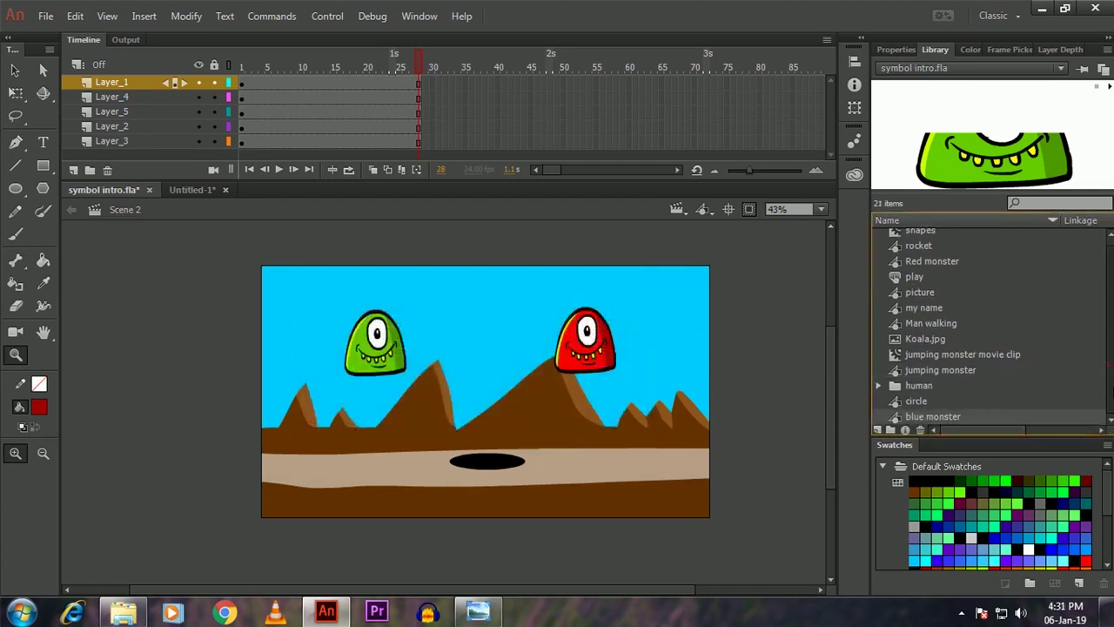
right_click(922, 418)
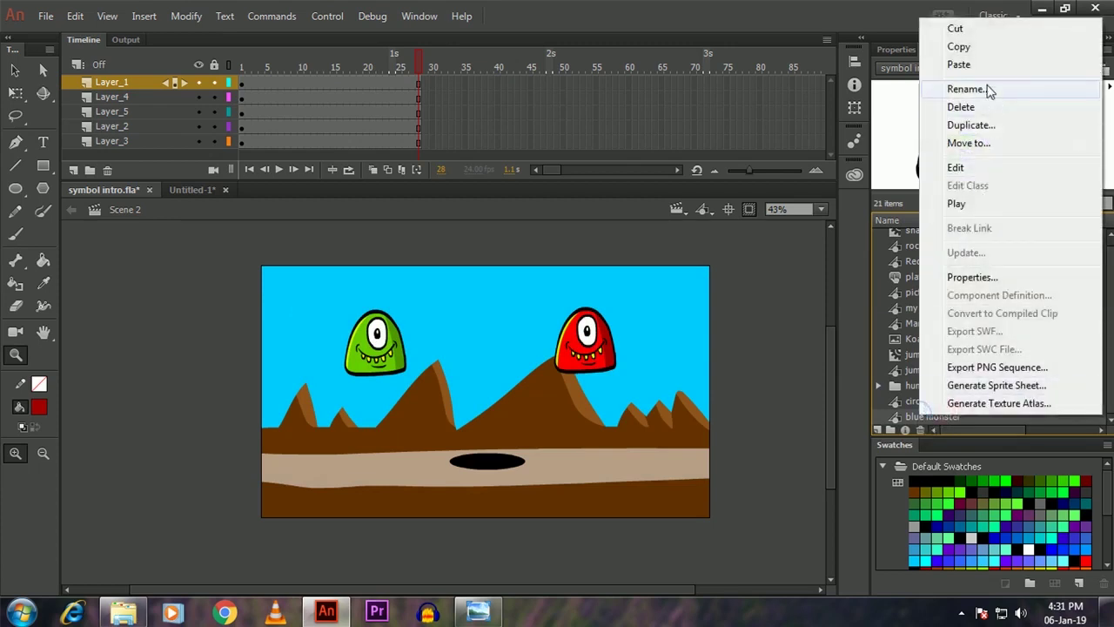
click(984, 166)
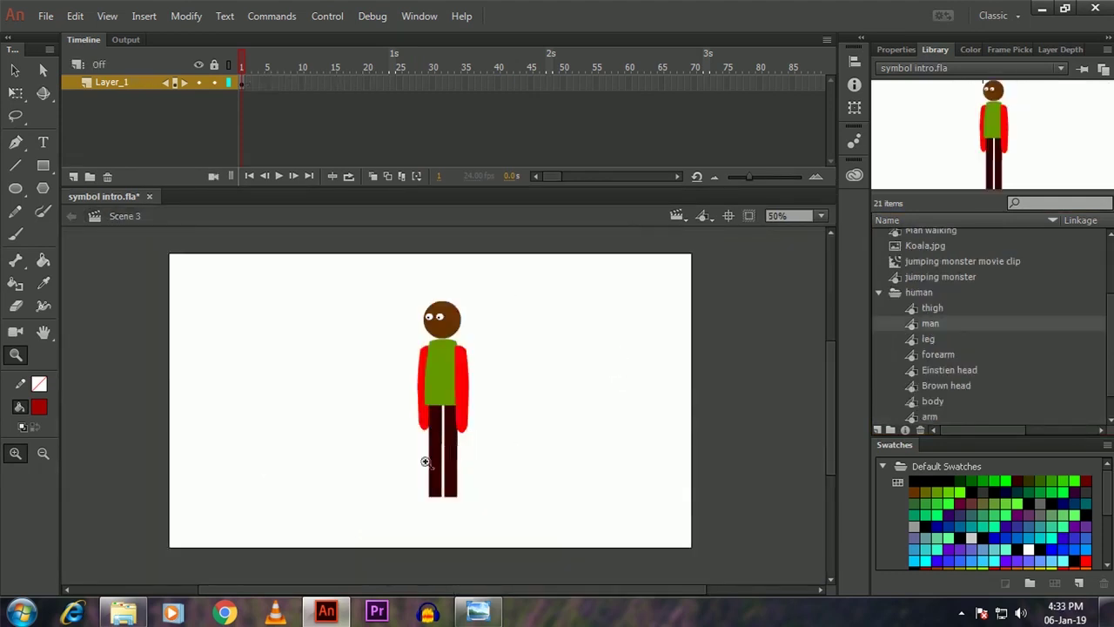
Step: Select the man instance in Scene 3 and reveal its symbol in the library
click(440, 352)
scroll(435, 394, down, 3)
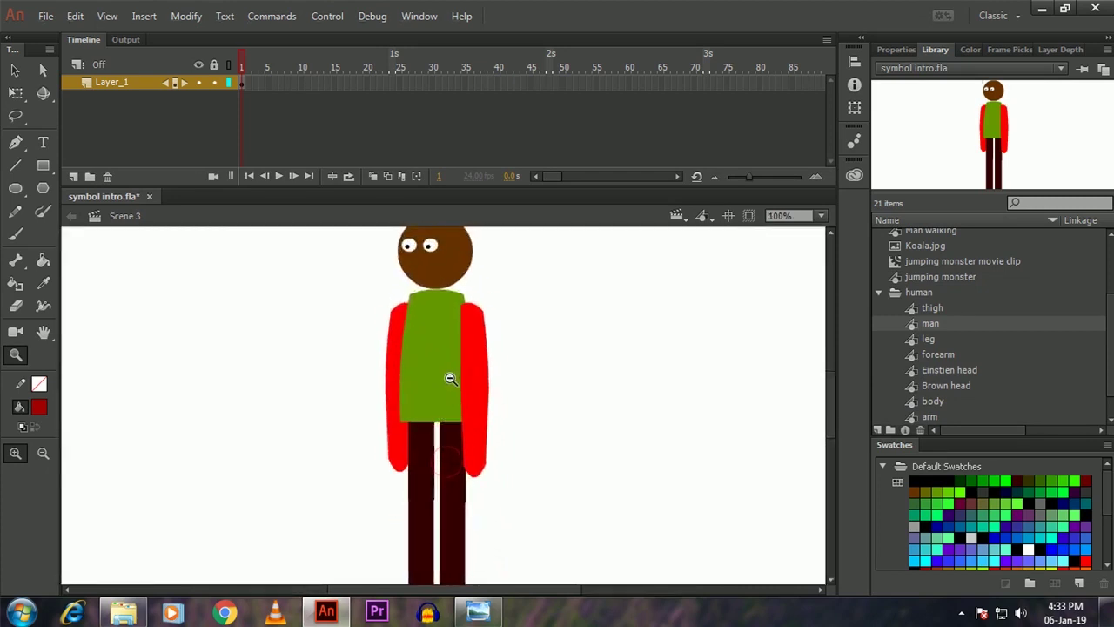
alt+click(448, 383)
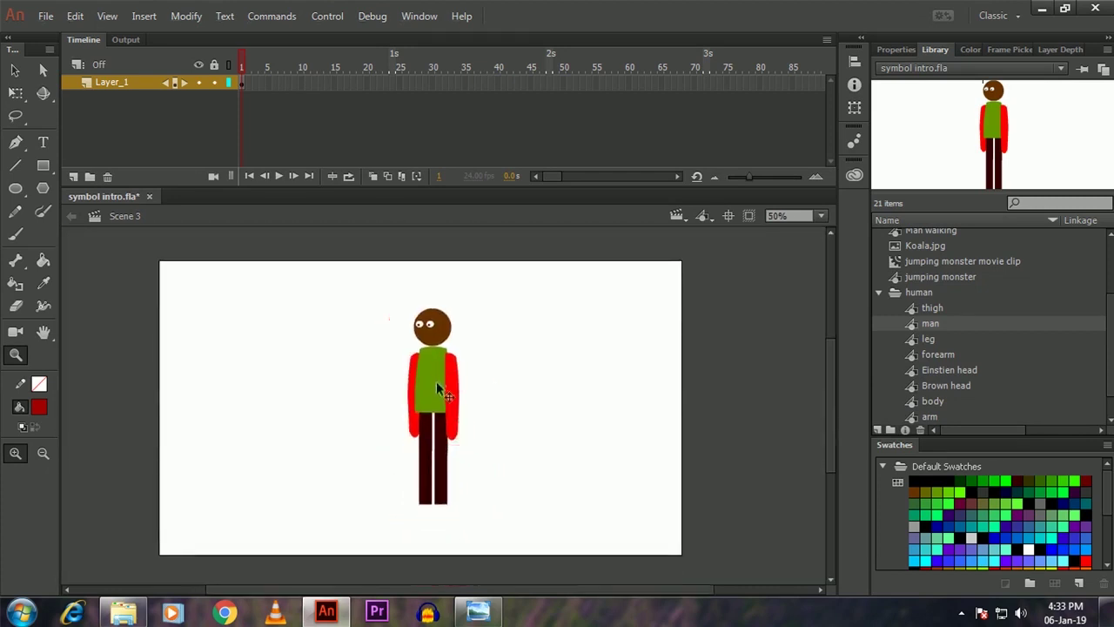
ctrl+click(431, 366)
right_click(414, 370)
click(453, 589)
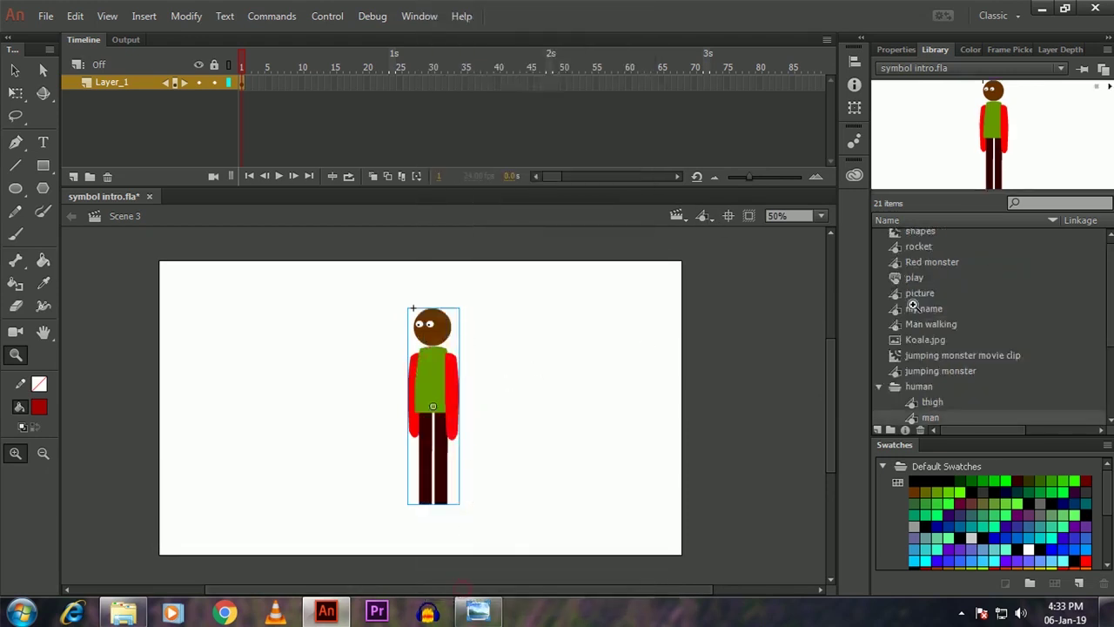
scroll(1105, 329, down, 2)
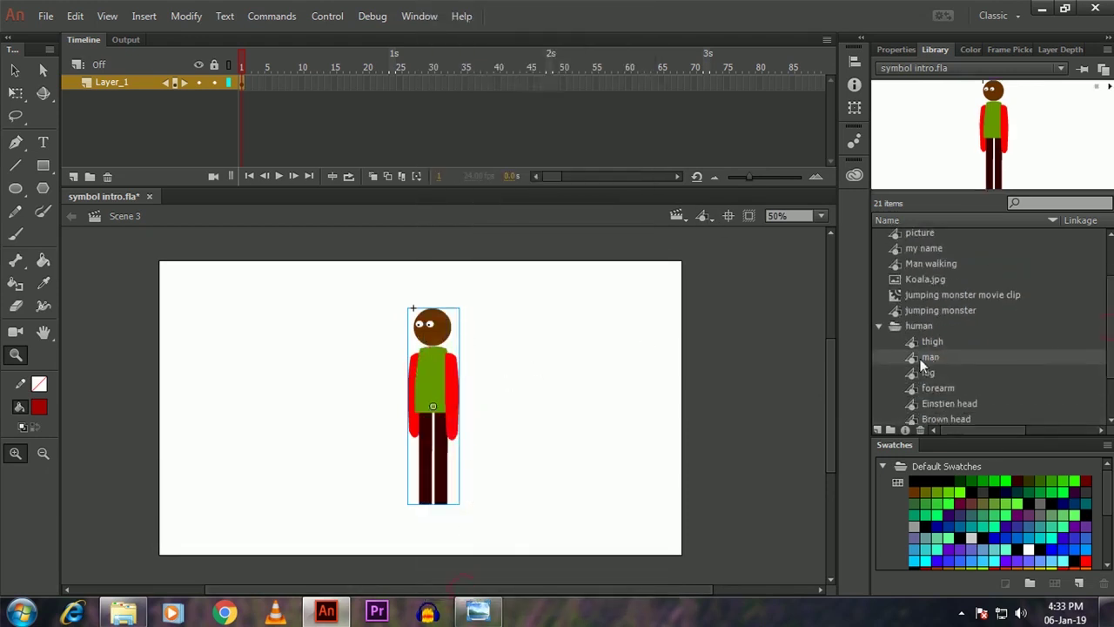
Step: Show the man instance's symbol in the library again, view the instance's properties and deselect it
right_click(431, 377)
click(488, 591)
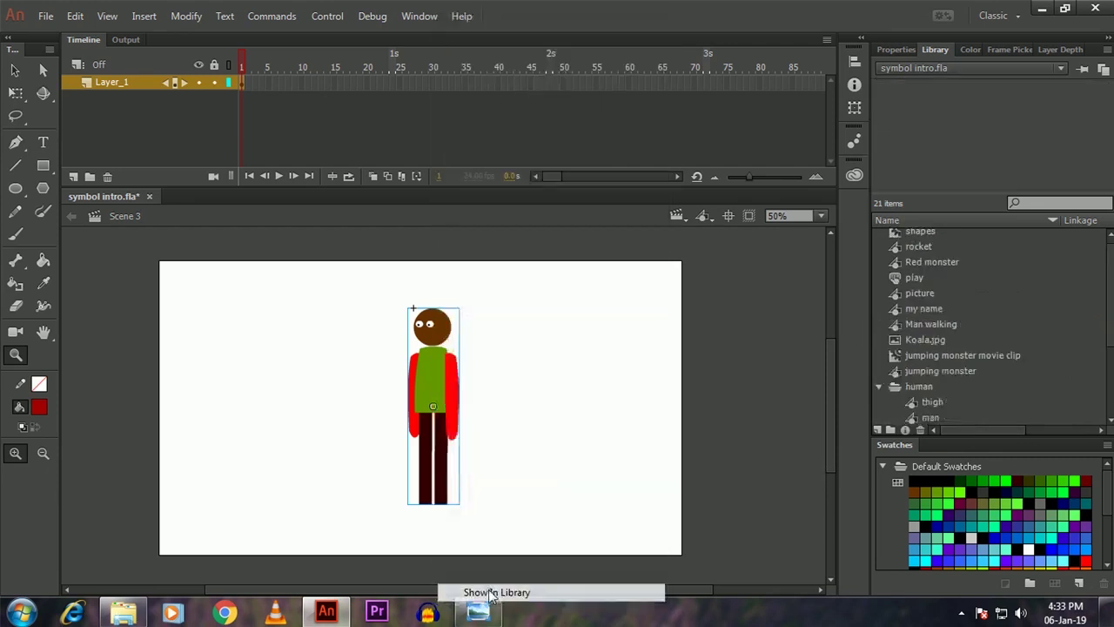
click(941, 419)
click(930, 419)
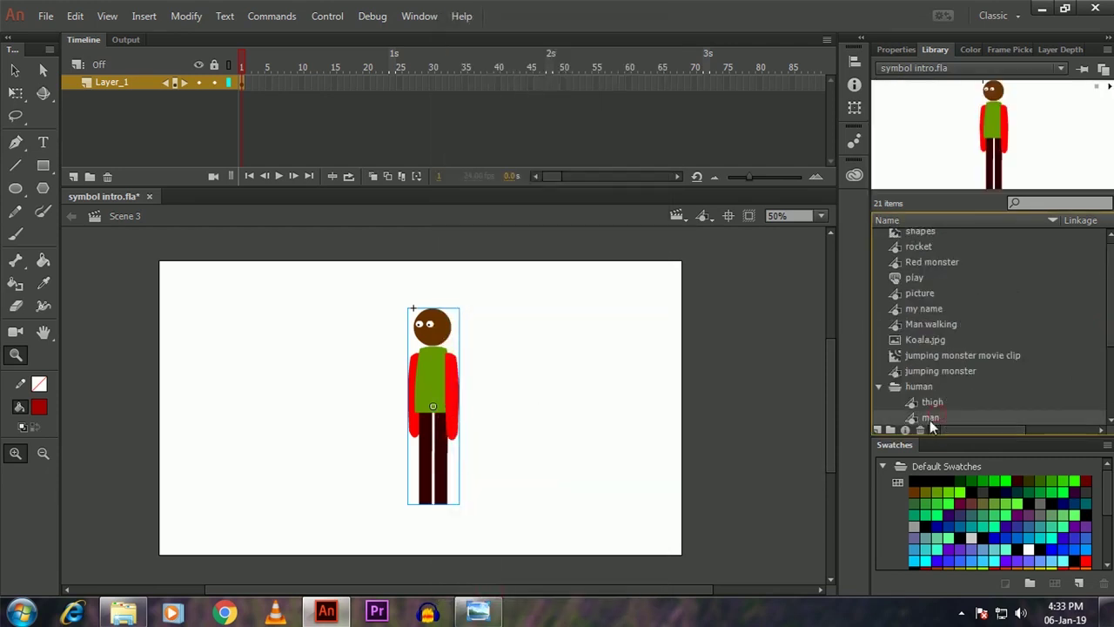
click(895, 50)
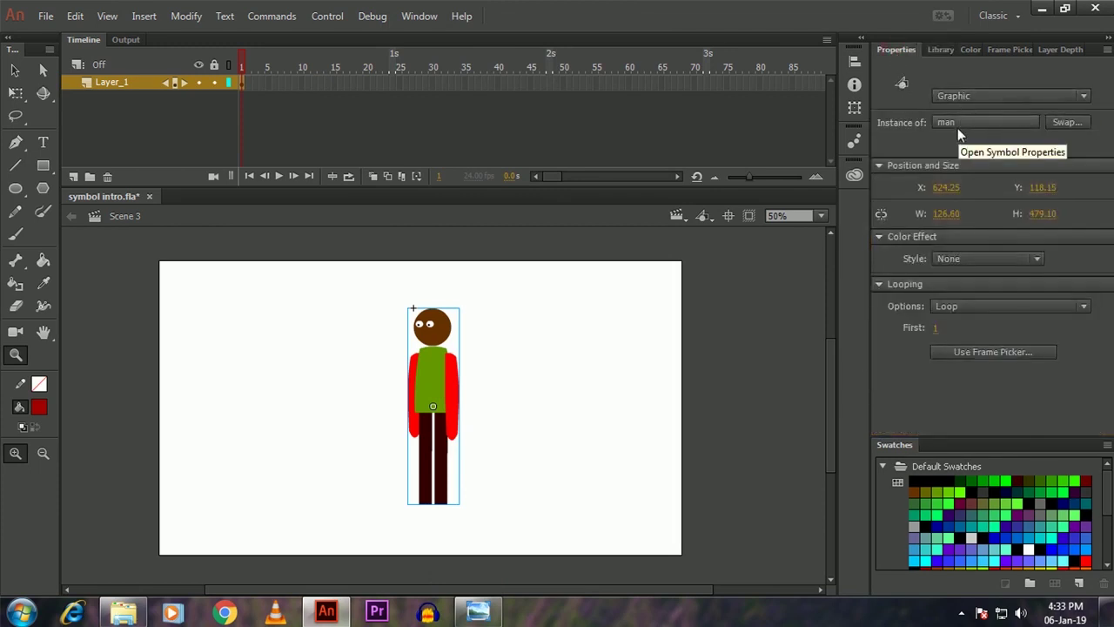
click(475, 429)
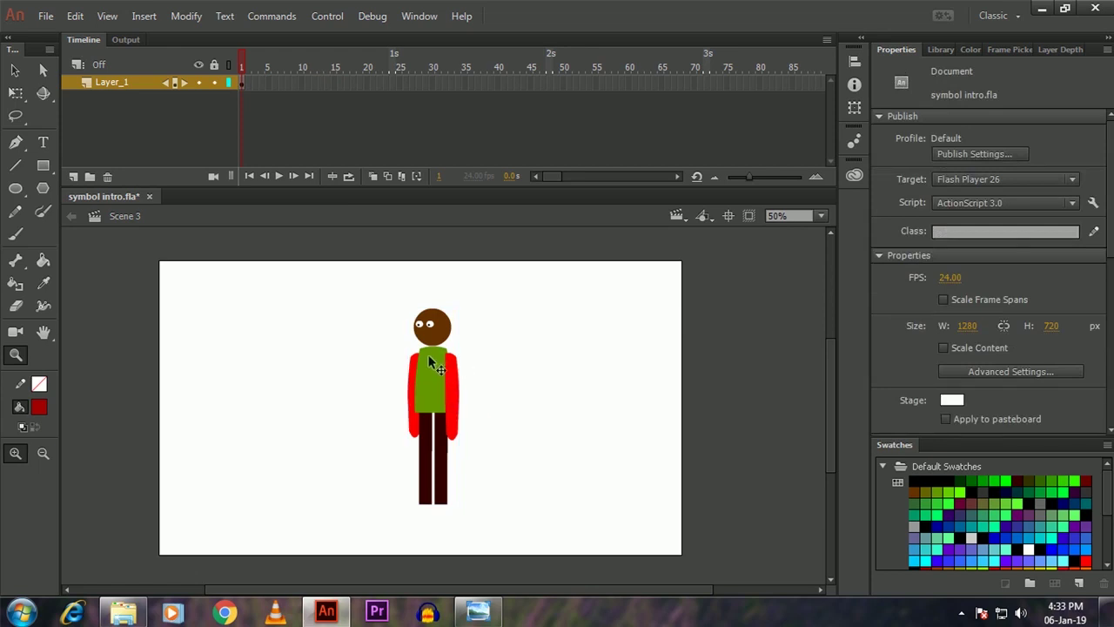
Step: Enter the man symbol from its stage instance and select the brown head inside it
double_click(431, 364)
click(491, 366)
key(z)
click(450, 349)
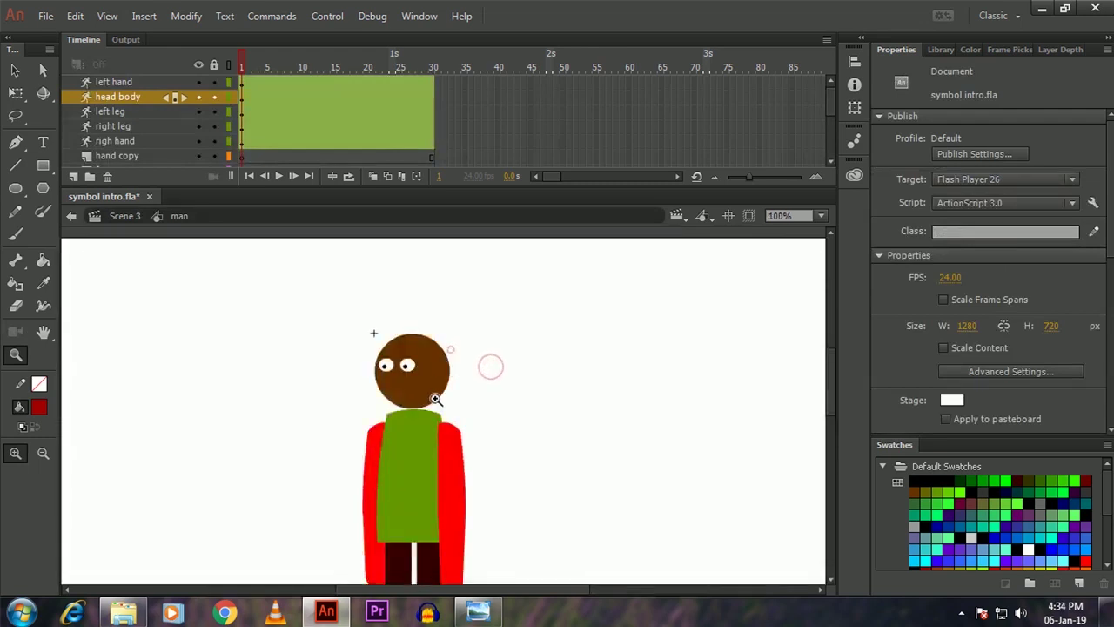
click(433, 397)
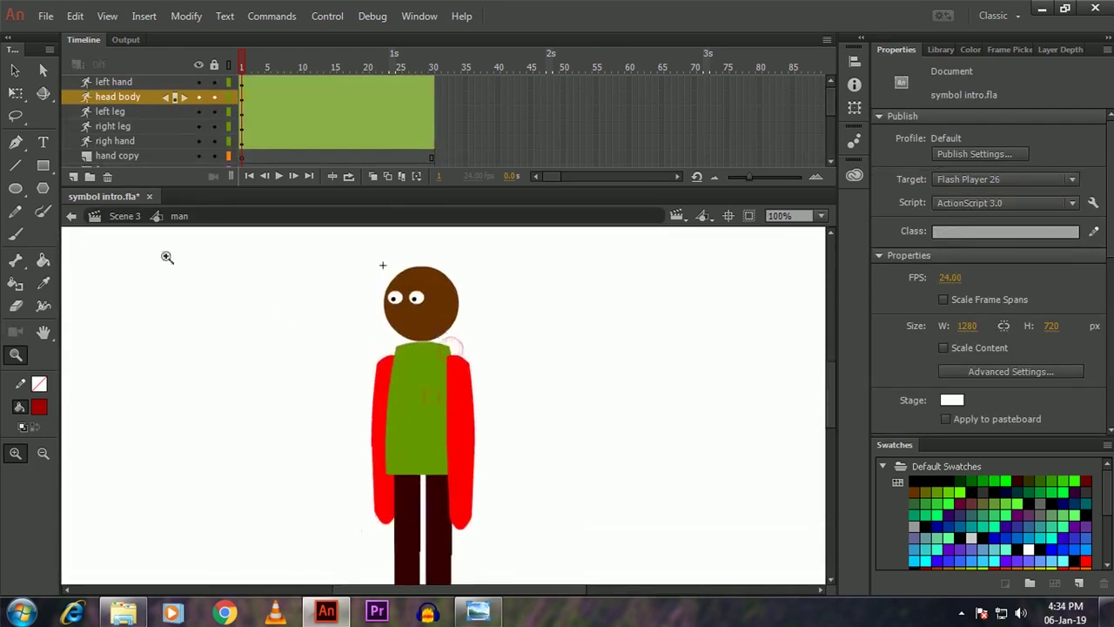
alt+click(415, 369)
ctrl+click(440, 346)
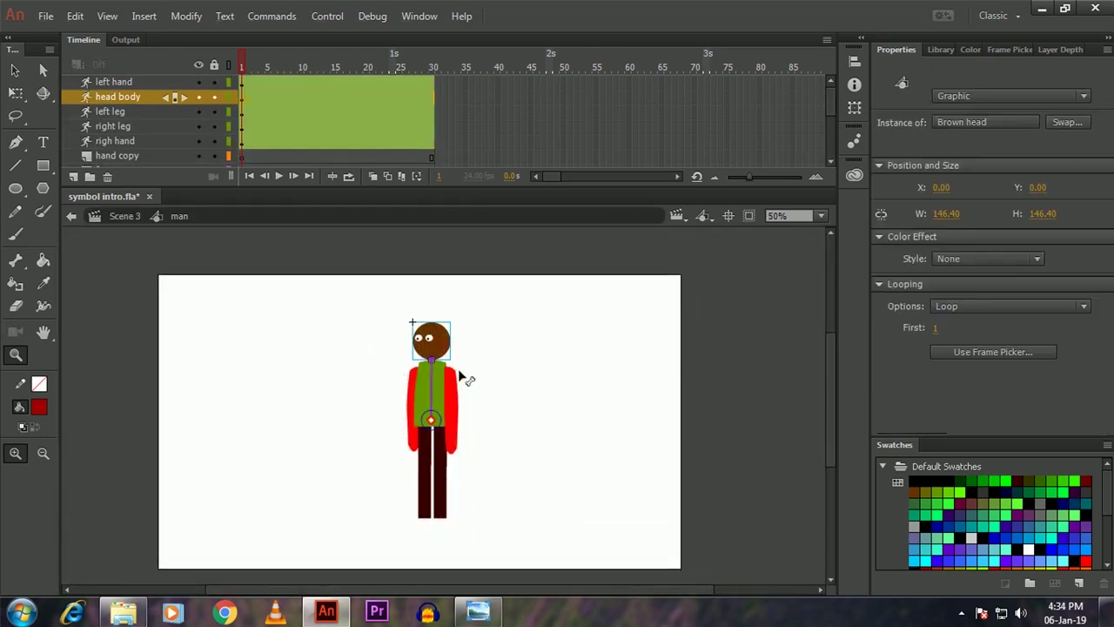
Step: Select several of the man's body parts in turn, ending with the forearm on the left hand layer, to inspect their symbols
ctrl+click(438, 374)
ctrl+click(455, 401)
ctrl+click(460, 448)
ctrl+click(451, 477)
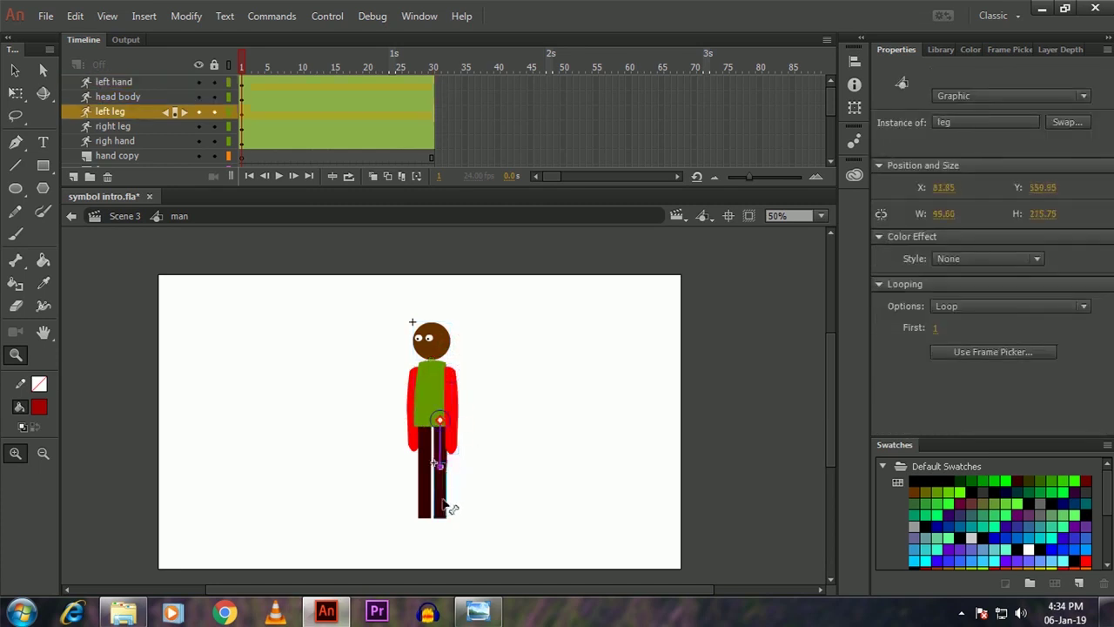
click(471, 405)
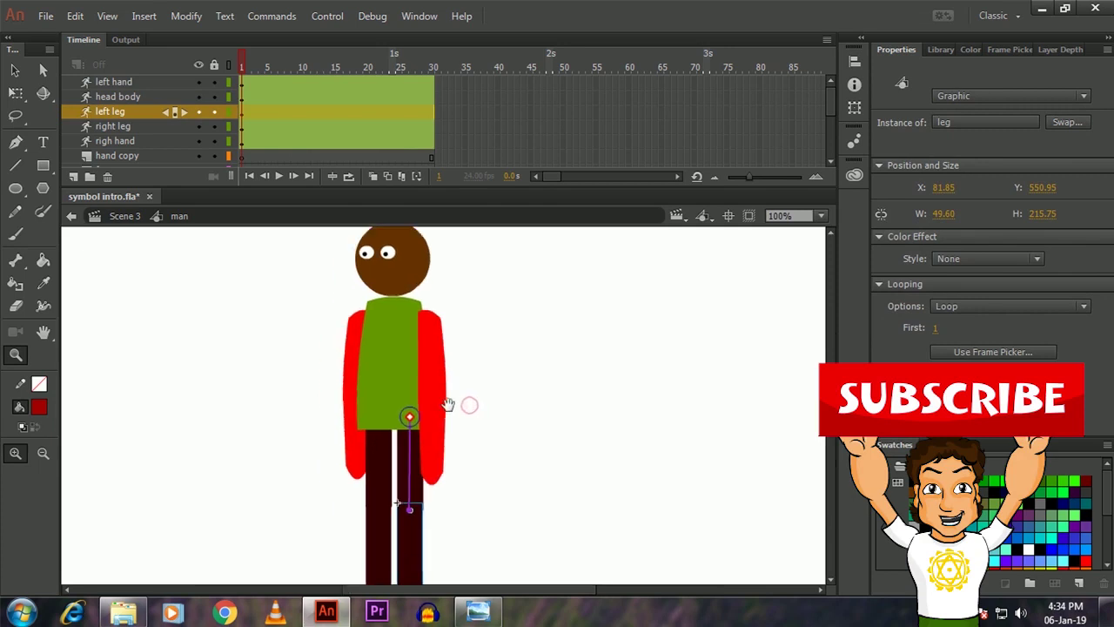
ctrl+click(492, 378)
ctrl+click(450, 383)
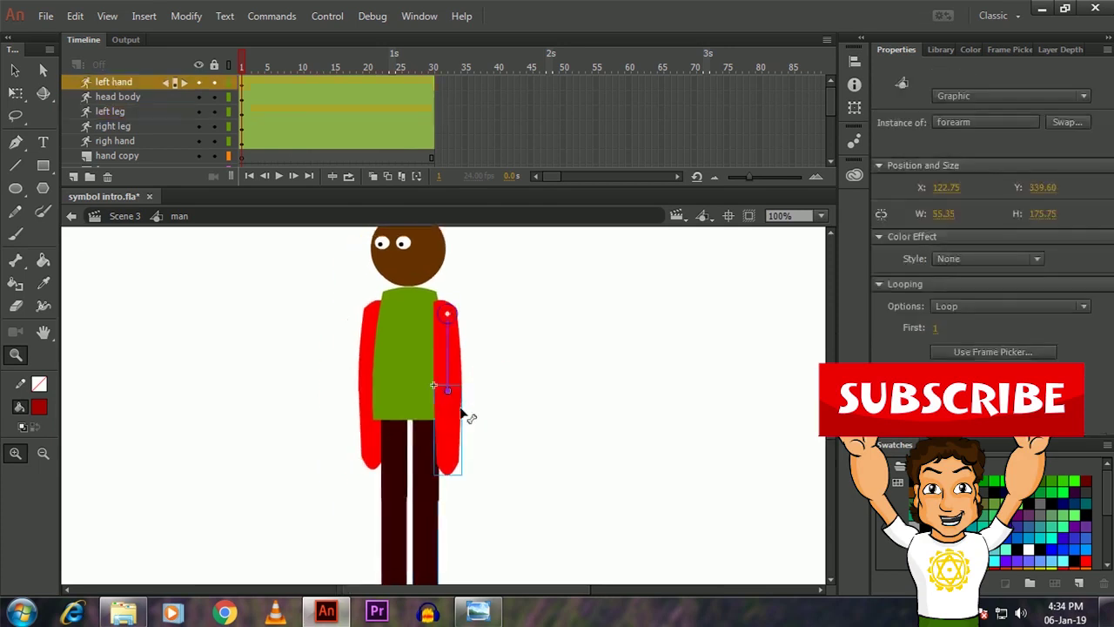
click(450, 349)
click(445, 389)
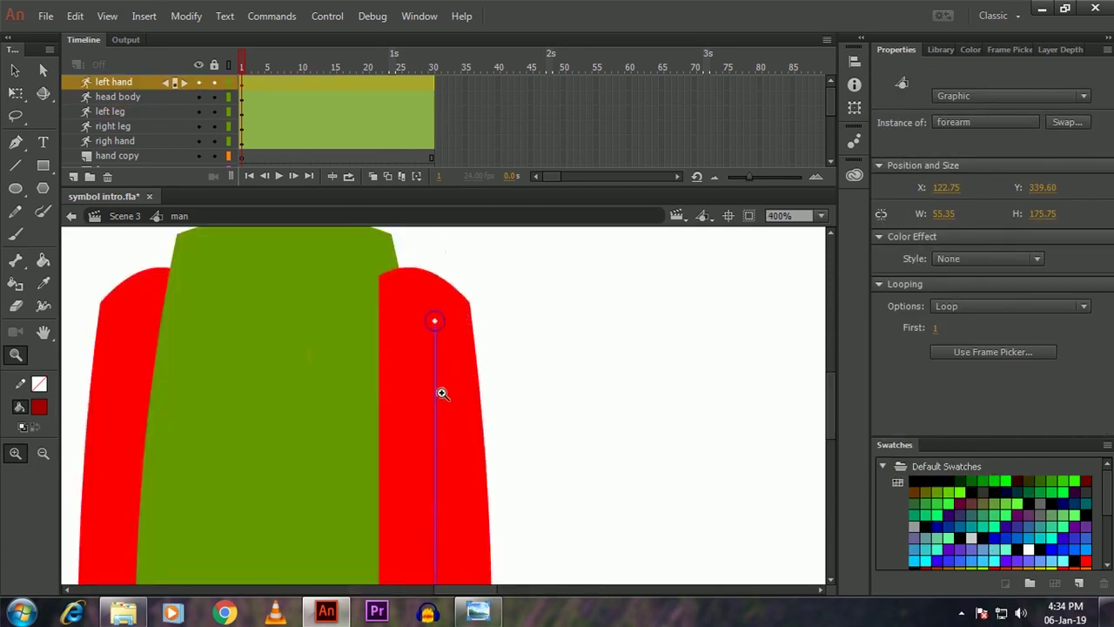
alt+click(444, 455)
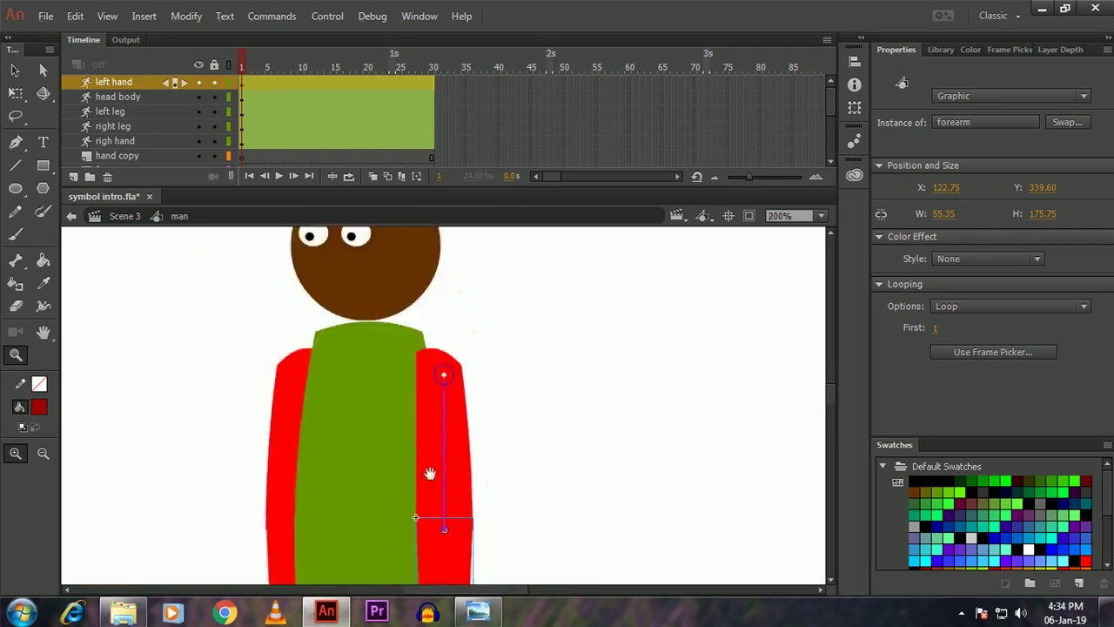
ctrl+click(515, 382)
alt+click(437, 365)
drag(423, 392, 429, 356)
alt+click(435, 370)
click(432, 385)
drag(449, 435, 401, 353)
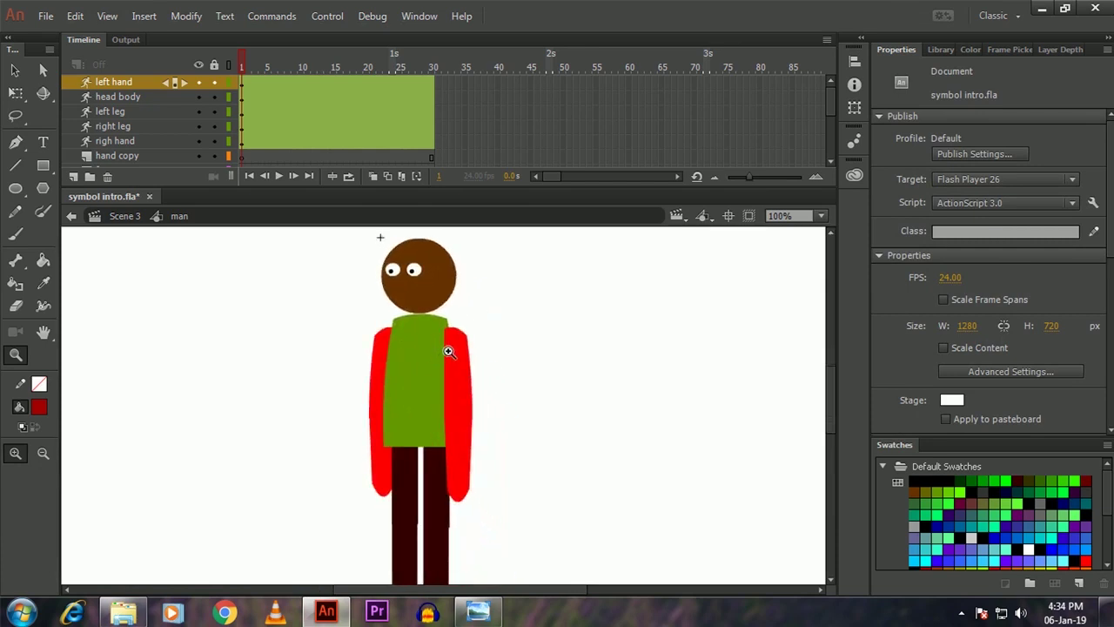
alt+click(431, 359)
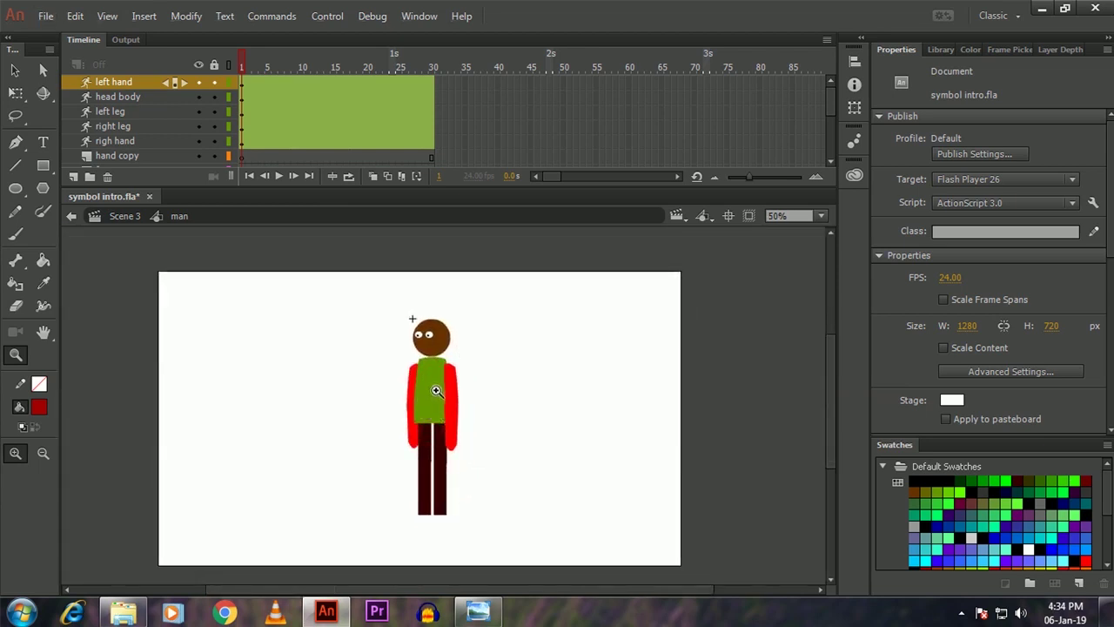
click(439, 389)
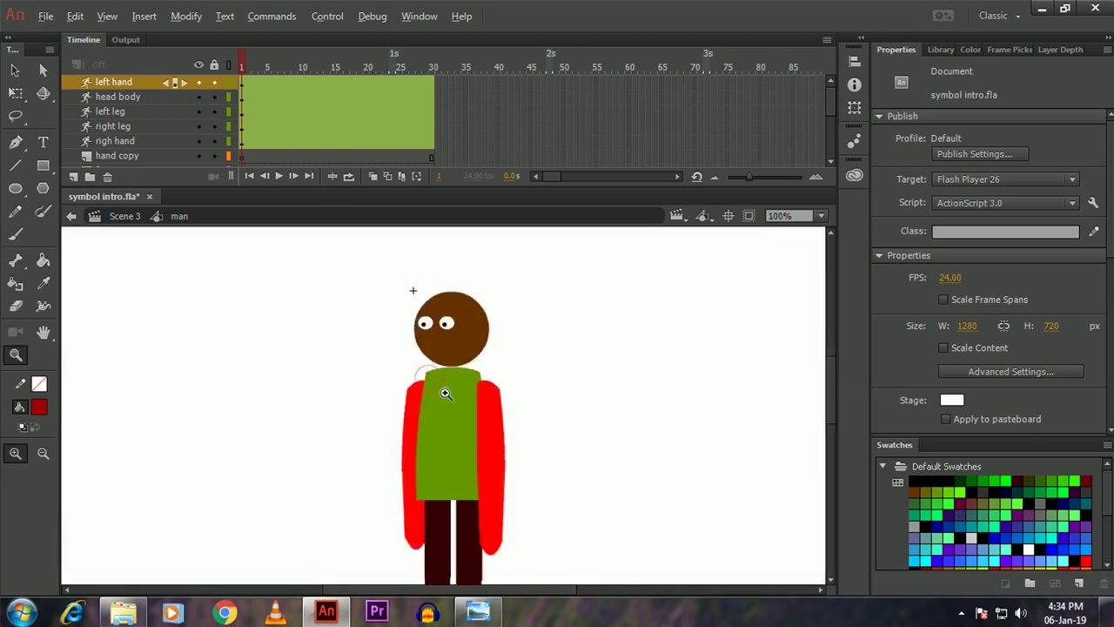
alt+click(443, 392)
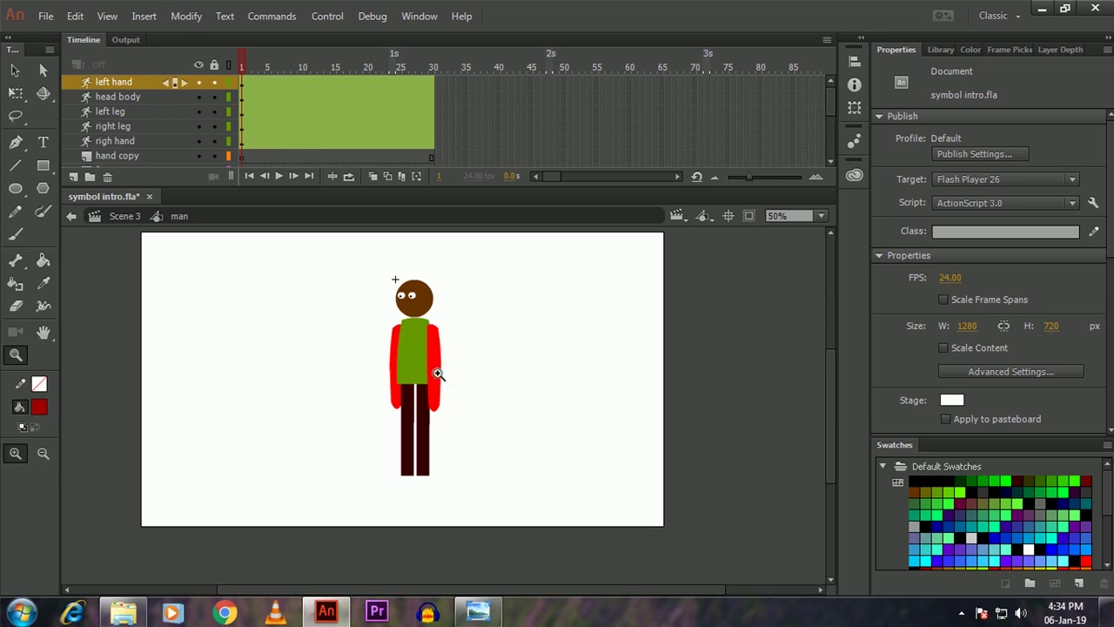
click(412, 329)
alt+click(413, 329)
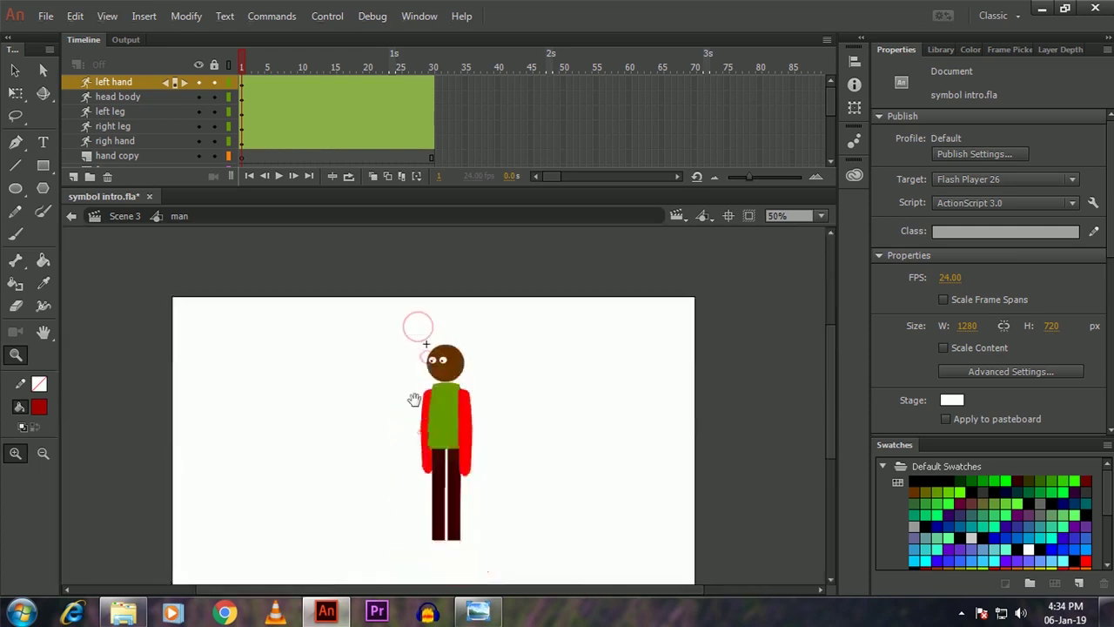
Step: Enlarge the timeline to show more of the man's layers and select the forearm on the left hand layer
drag(180, 187, 170, 244)
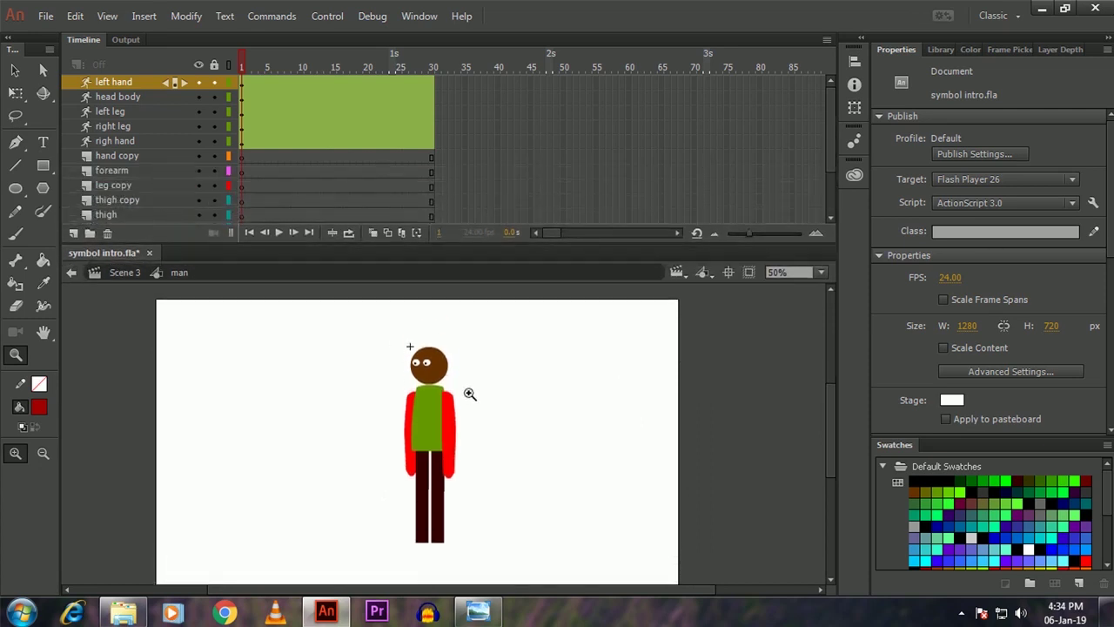
ctrl+click(444, 375)
ctrl+click(437, 409)
ctrl+click(453, 455)
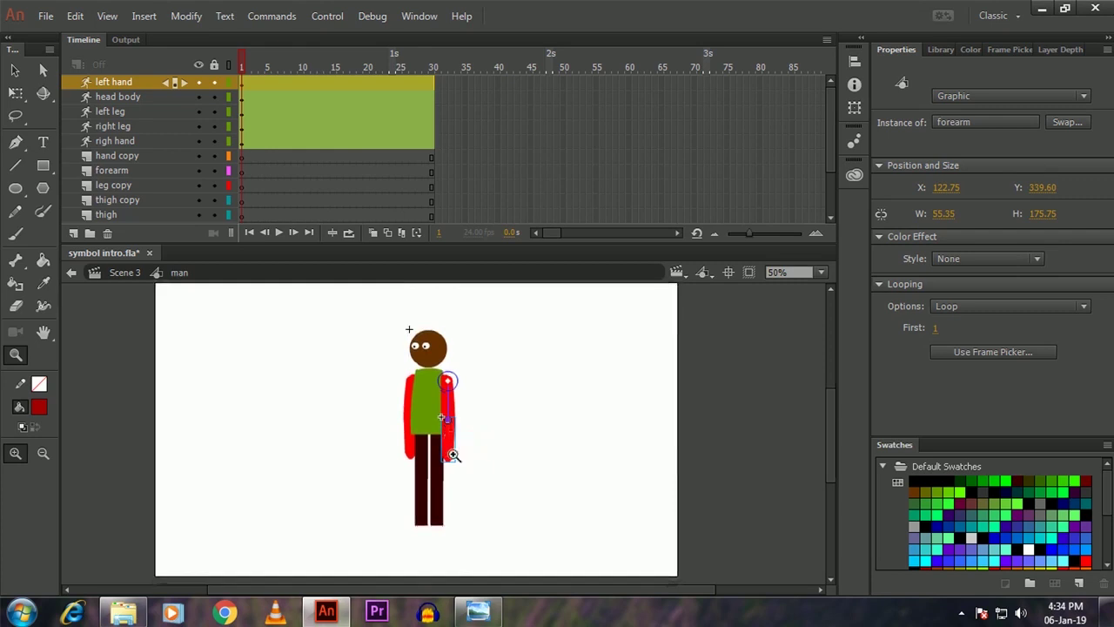
Step: Open the selected forearm symbol for editing in place and return to the man symbol
click(456, 456)
click(453, 427)
drag(457, 440, 460, 463)
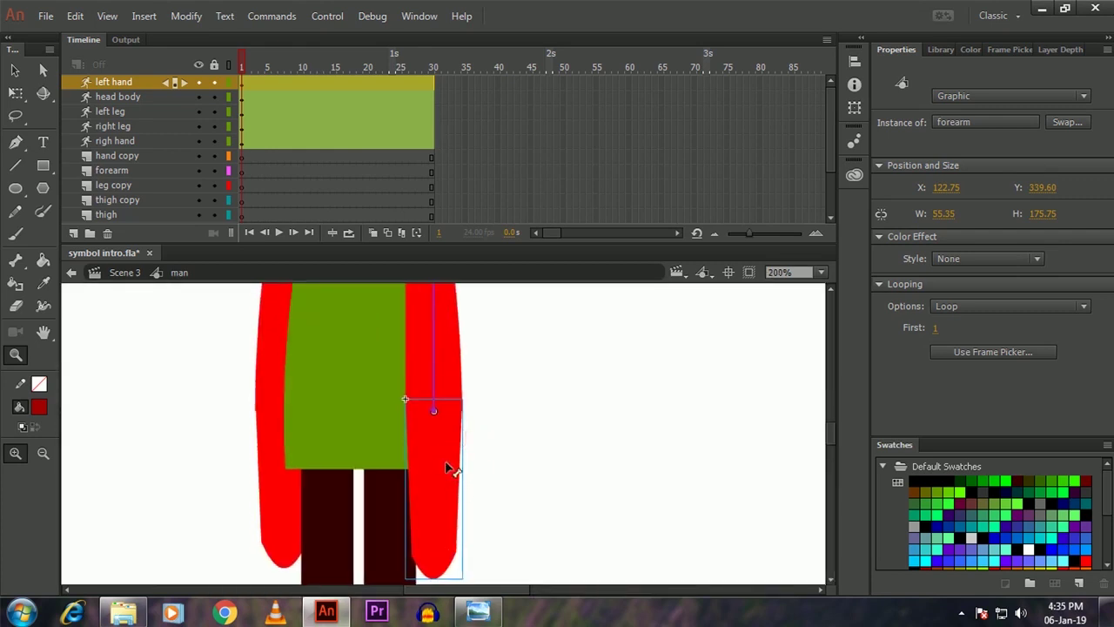
double_click(450, 470)
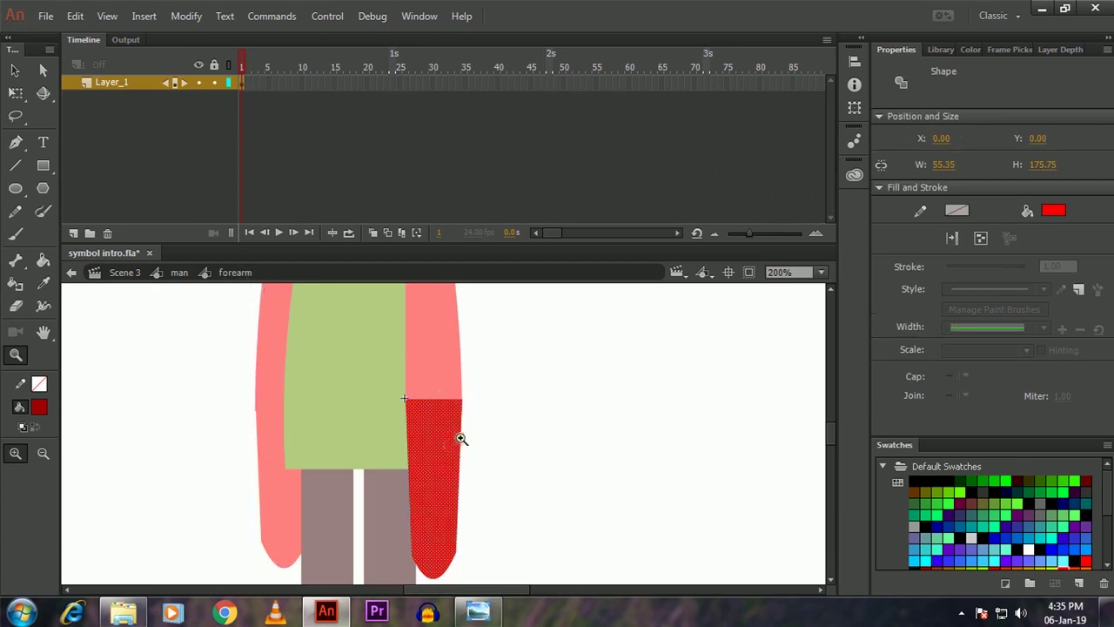
click(180, 274)
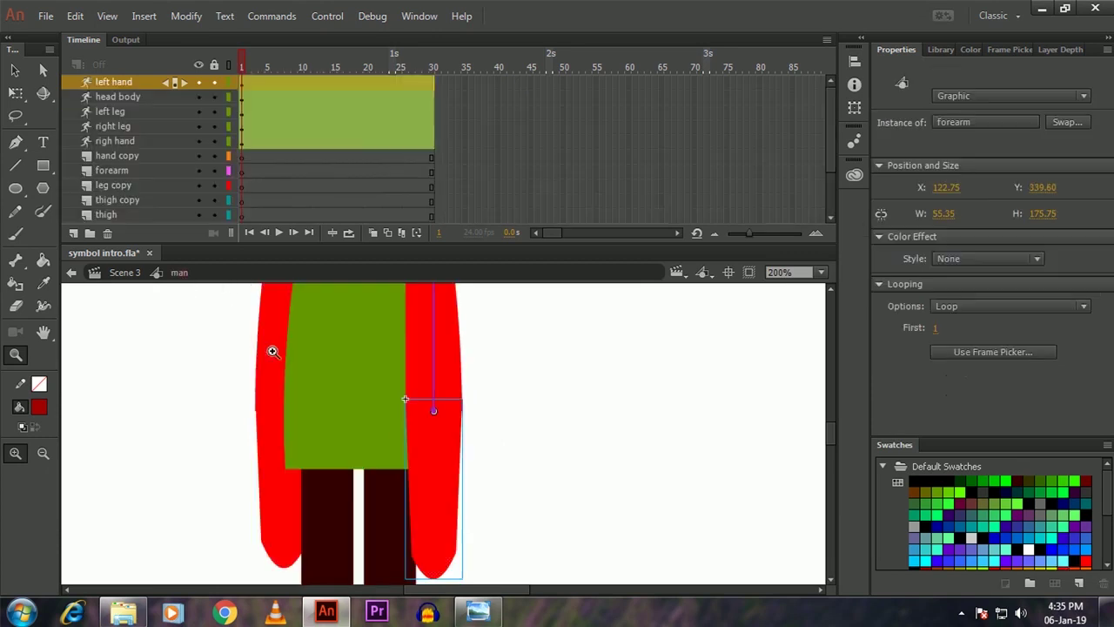
click(385, 431)
alt+click(390, 436)
alt+click(393, 431)
drag(418, 442, 396, 447)
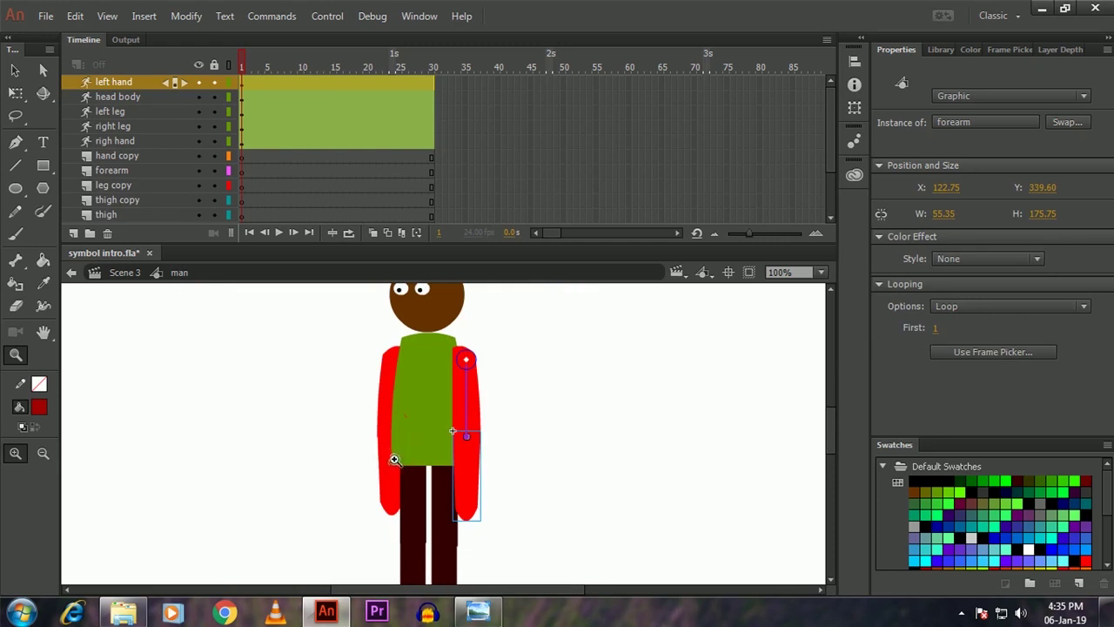
alt+click(413, 414)
drag(419, 458, 381, 444)
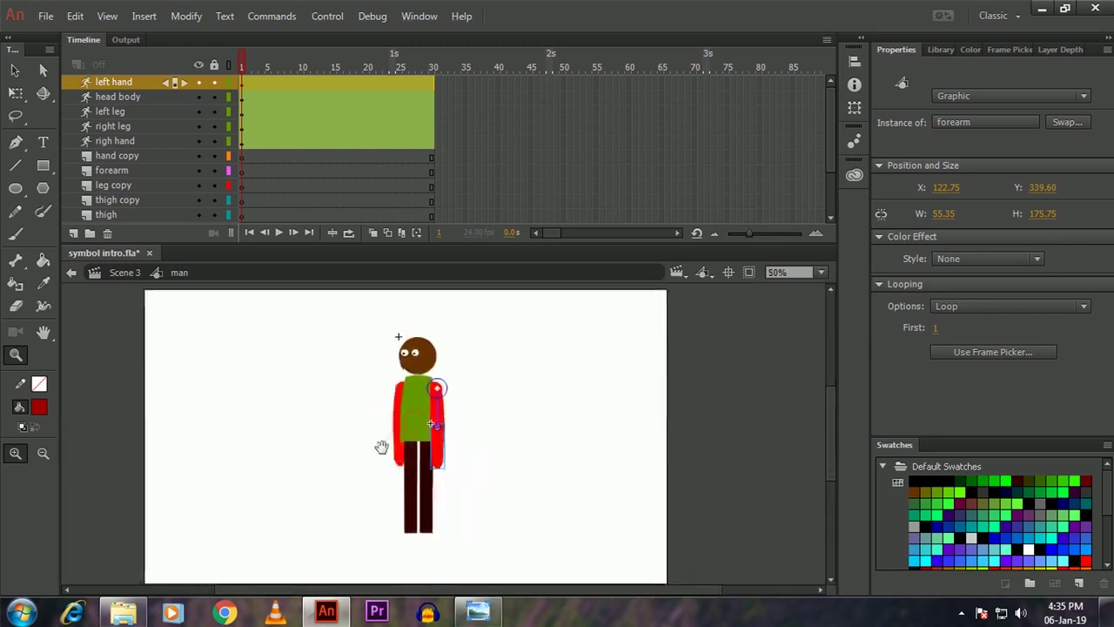
ctrl+click(474, 442)
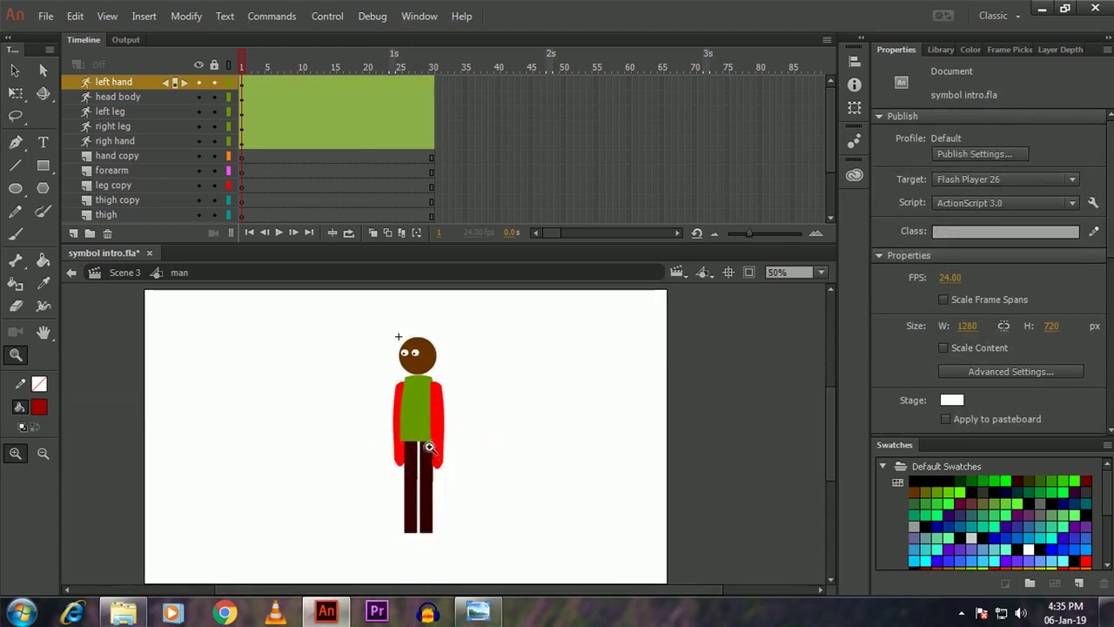
scroll(433, 435, right, 1)
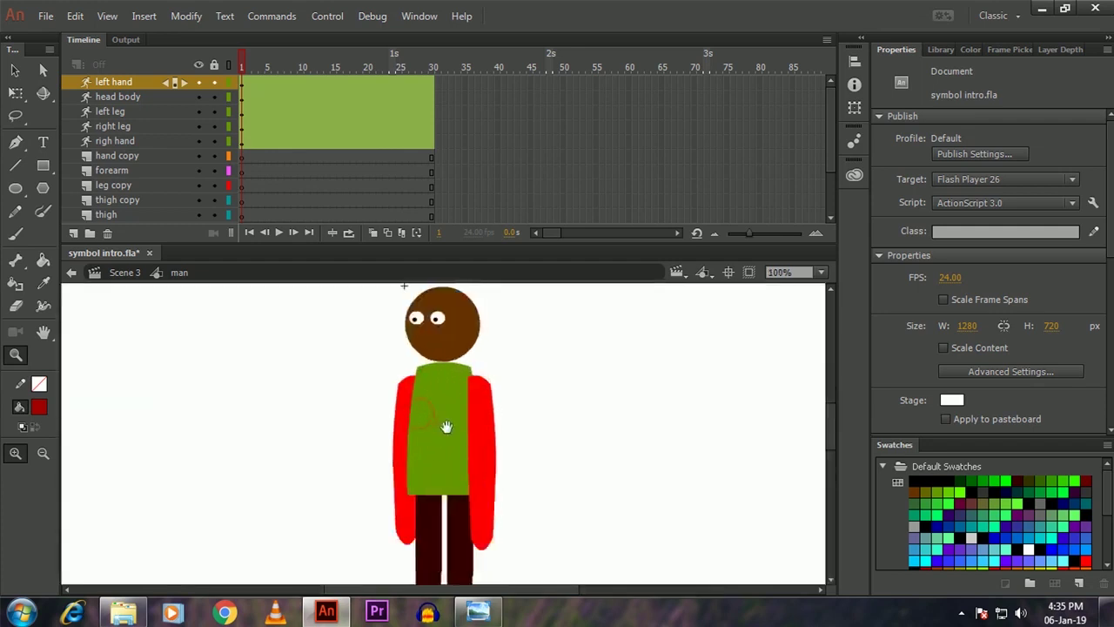
scroll(440, 436, down, 1)
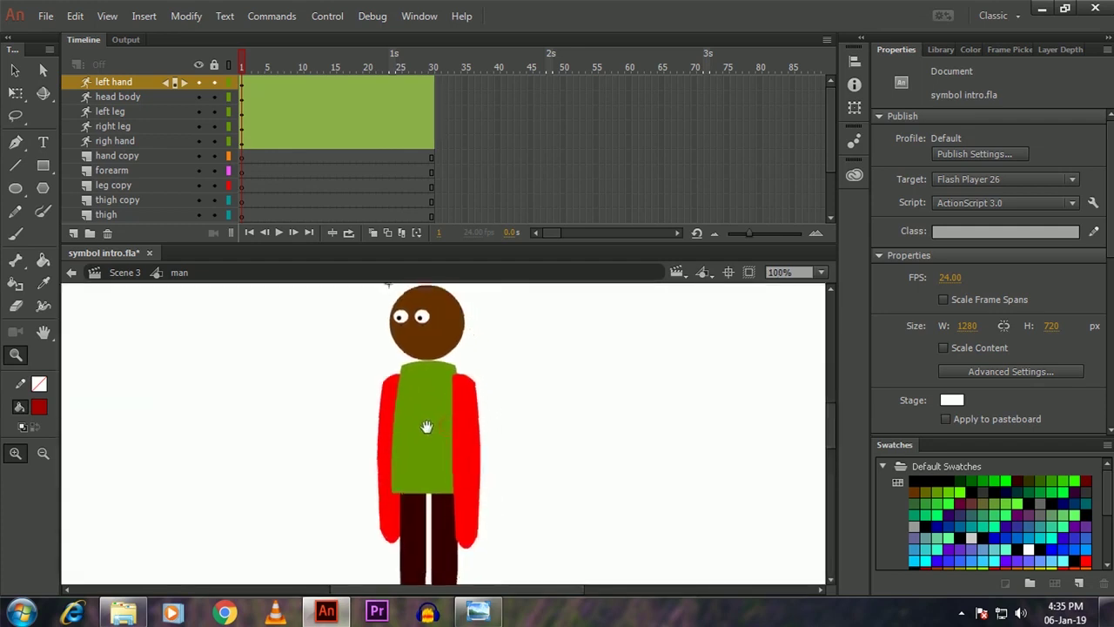
Step: Enter the forearm symbol, change its shape's fill to yellow and return to the man symbol
double_click(474, 461)
click(484, 477)
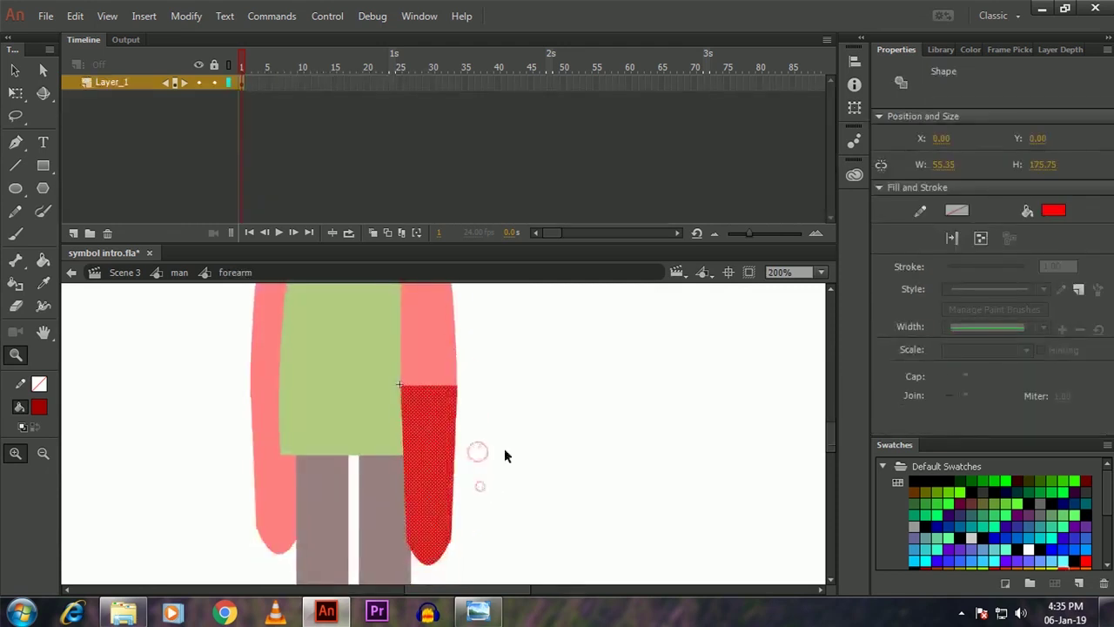
click(504, 448)
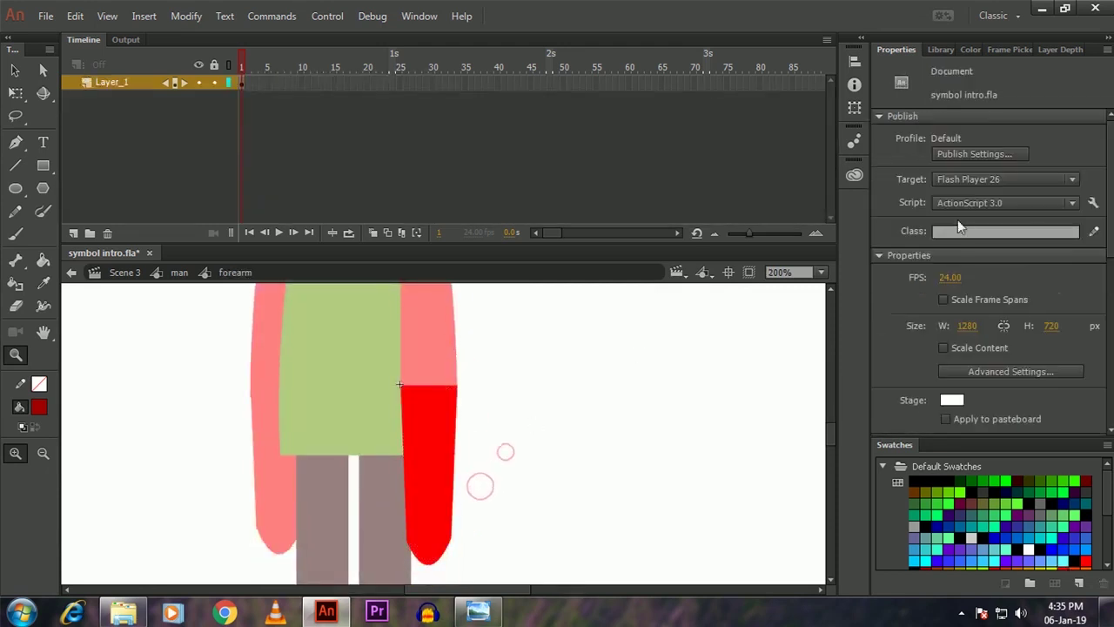
key(v)
click(452, 448)
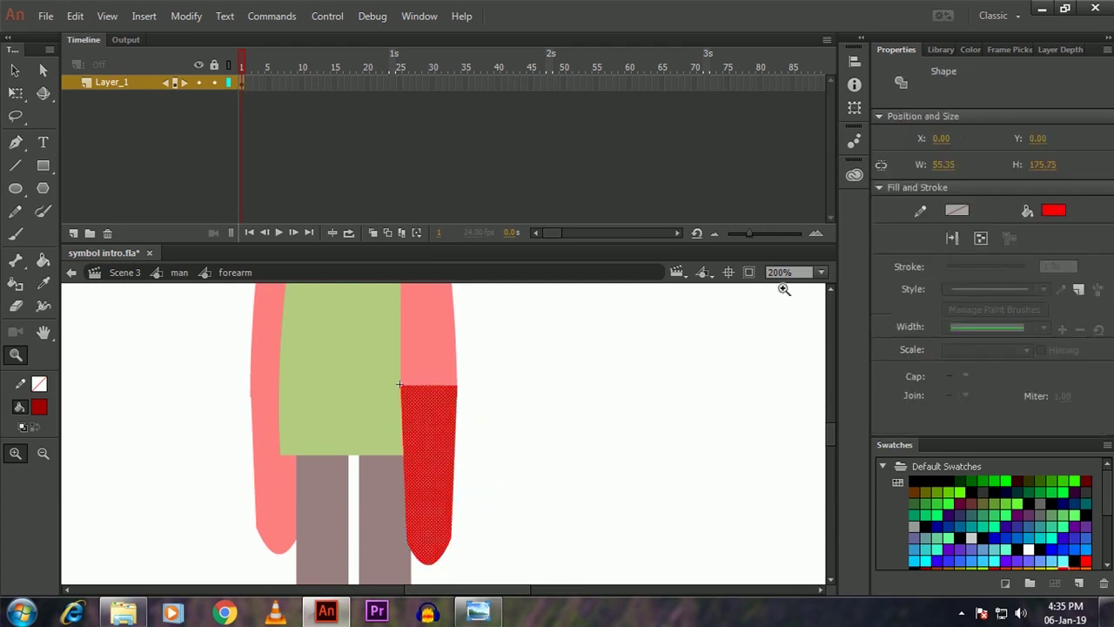
click(1053, 210)
click(1034, 324)
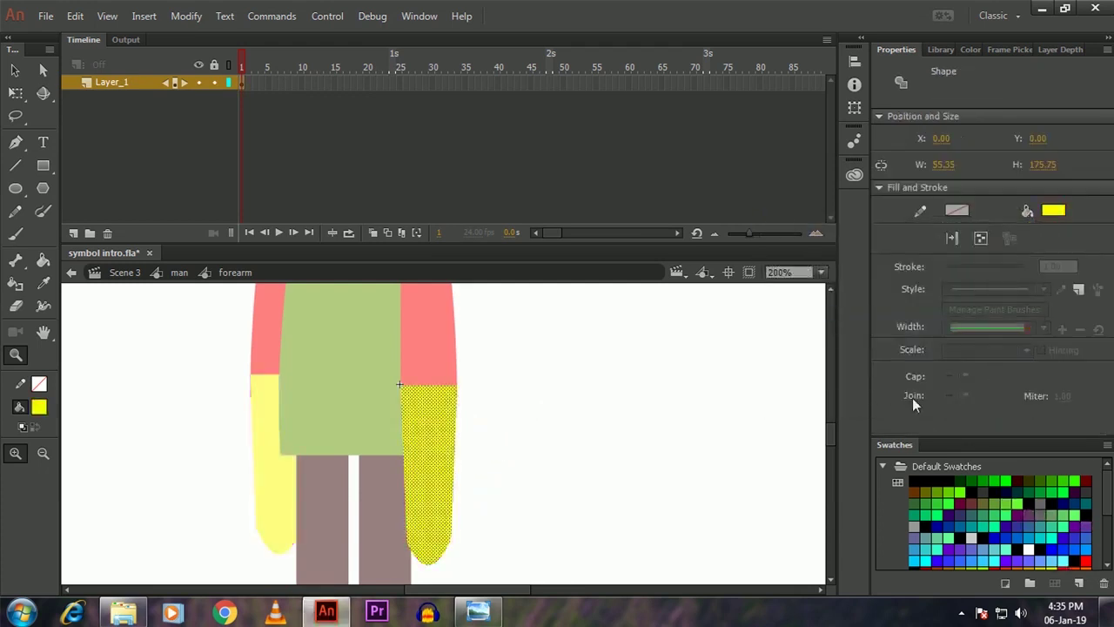
click(539, 448)
double_click(520, 457)
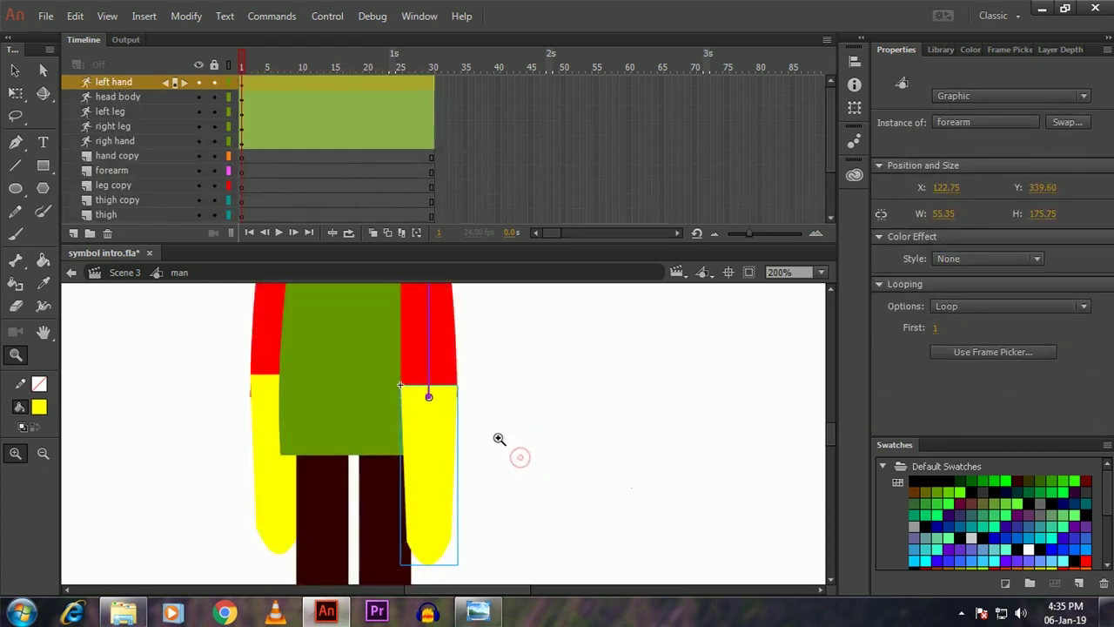
Step: Reopen the forearm symbol, set its shape's fill back to red #FF0000 and leave the symbol
alt+click(498, 439)
ctrl+click(493, 435)
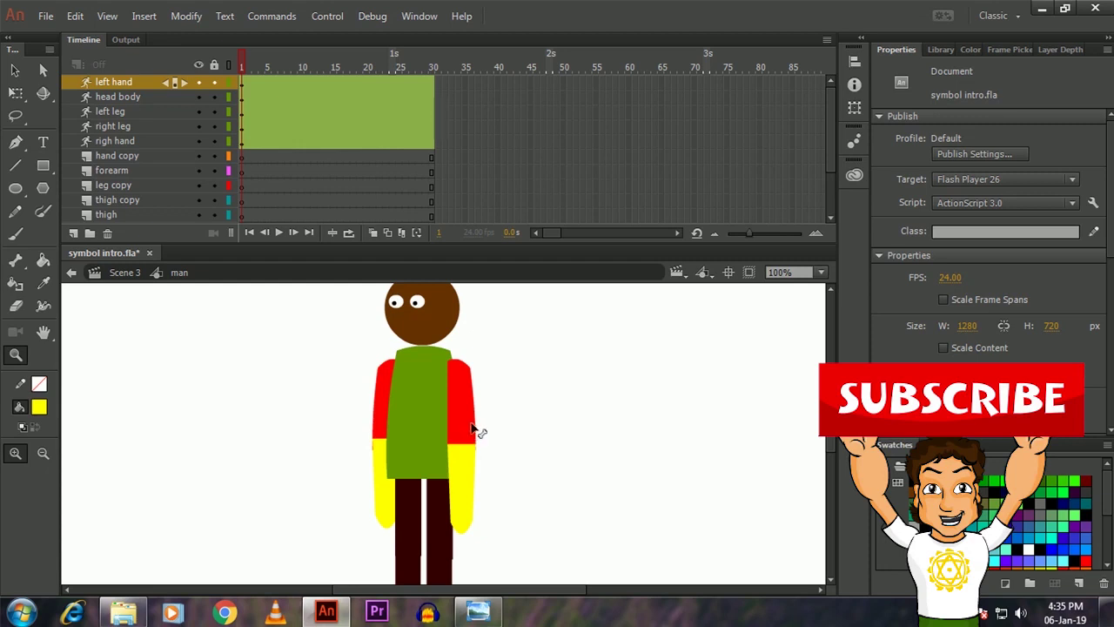
alt+click(466, 435)
click(450, 431)
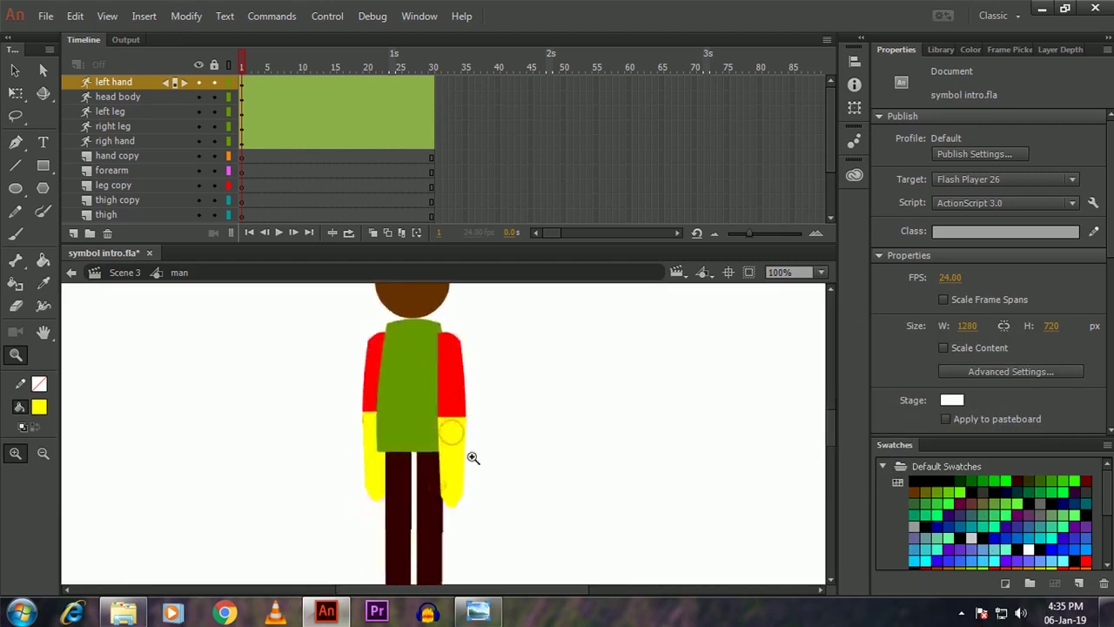
double_click(468, 459)
click(458, 452)
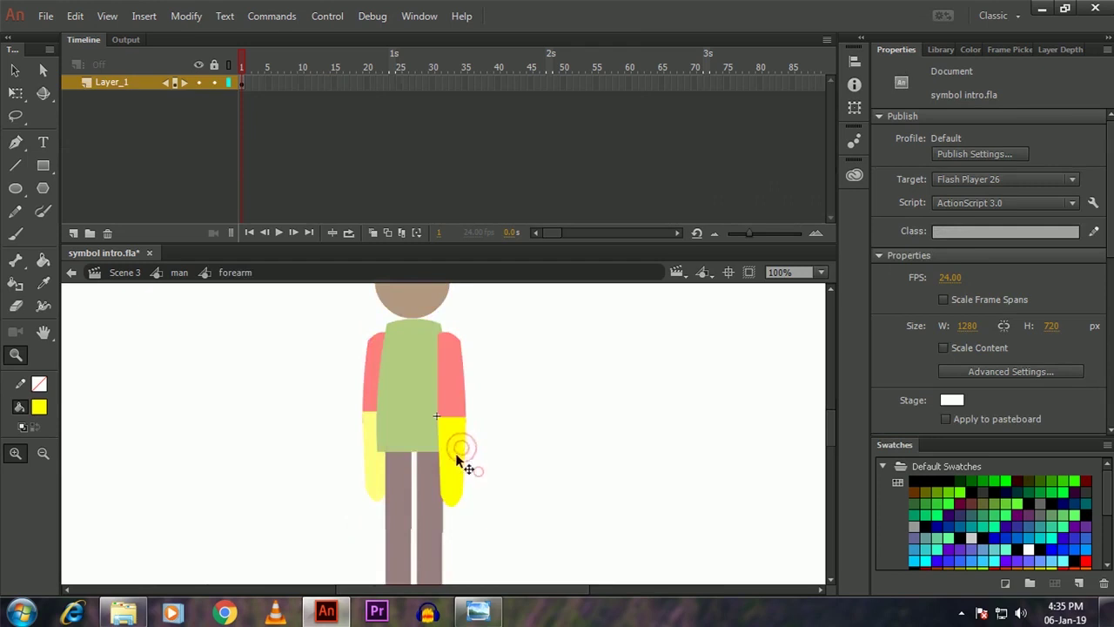
click(1049, 213)
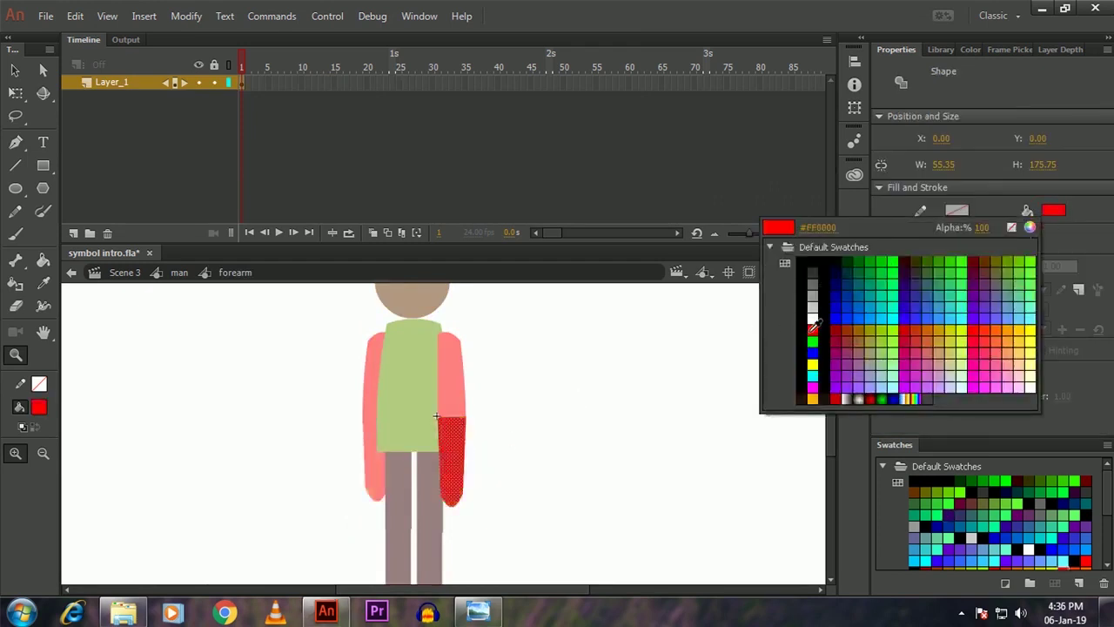
click(810, 330)
alt+click(712, 376)
double_click(470, 439)
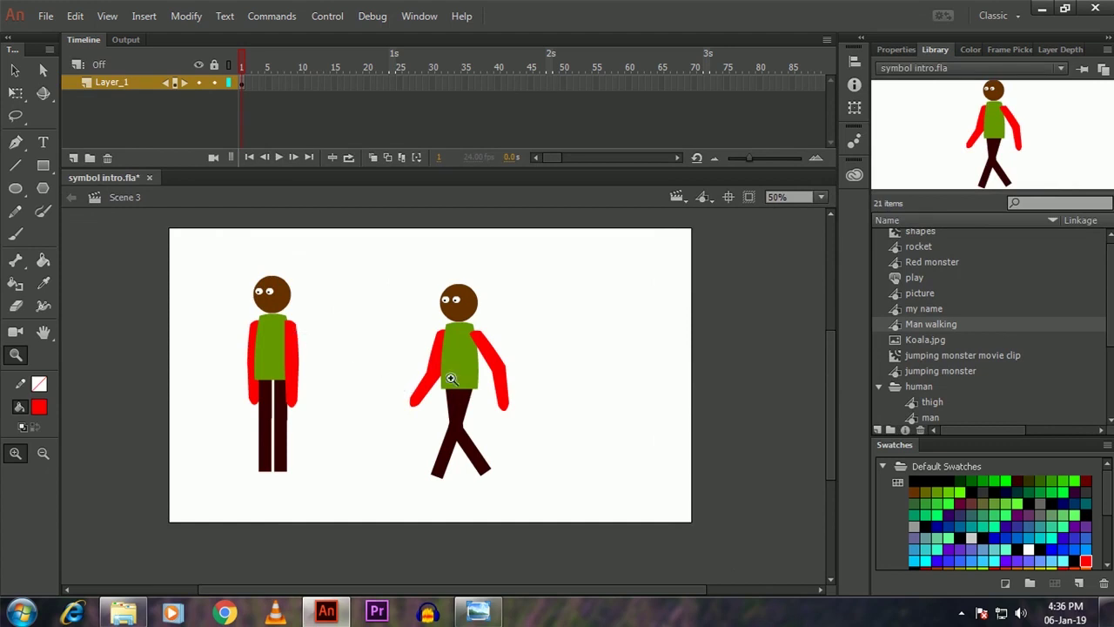
mouse_move(441, 371)
mouse_down()
mouse_move(429, 381)
mouse_move(448, 367)
mouse_up()
ctrl+click(456, 407)
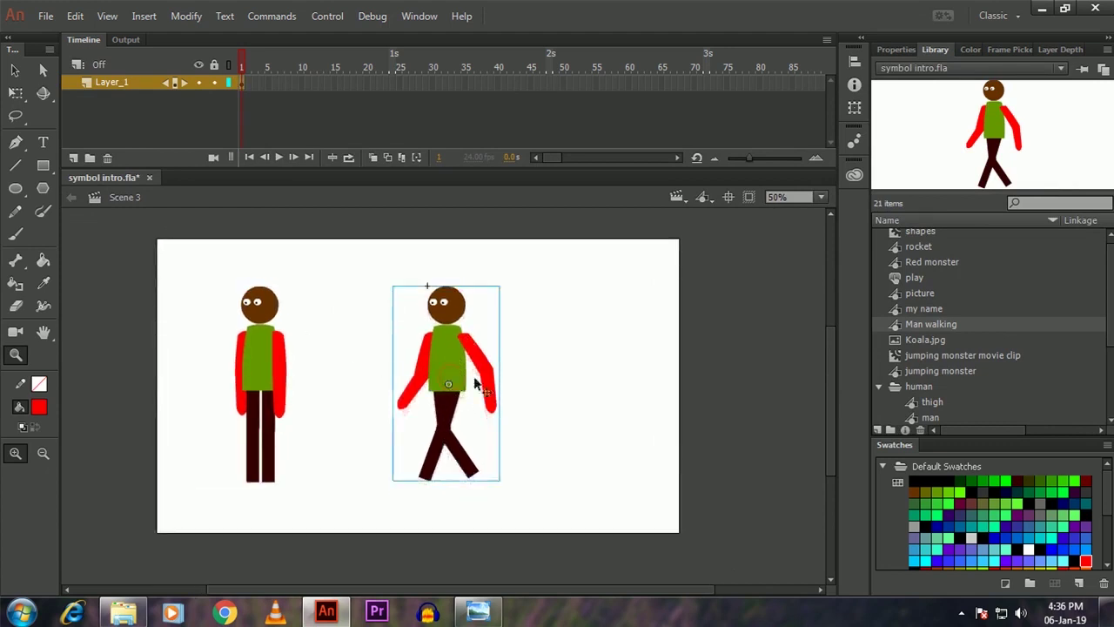
ctrl+click(263, 373)
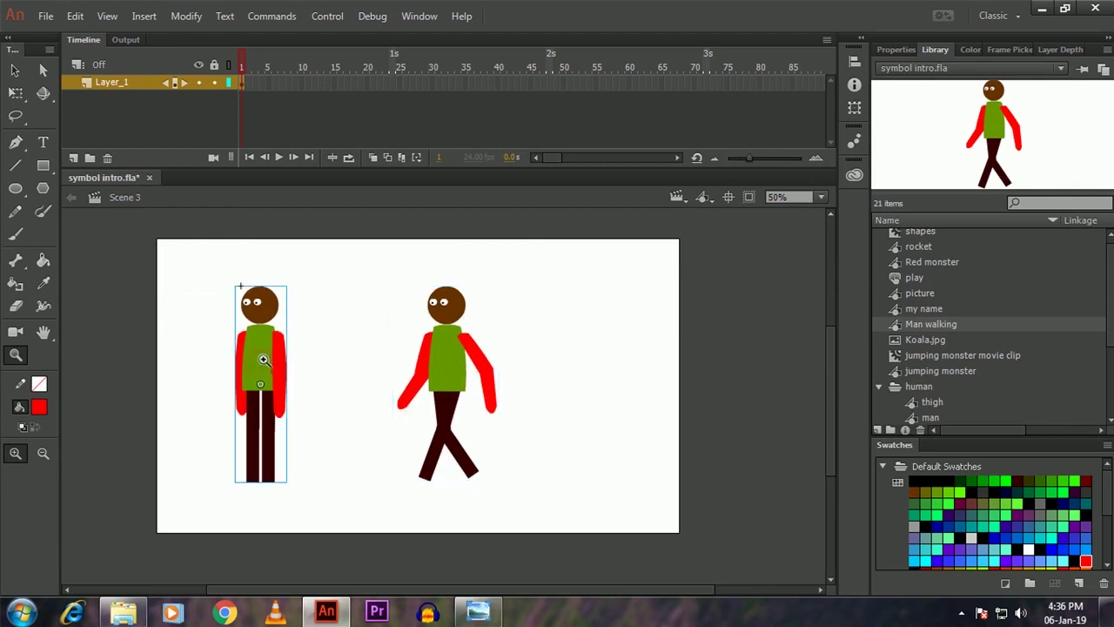
right_click(261, 361)
click(315, 478)
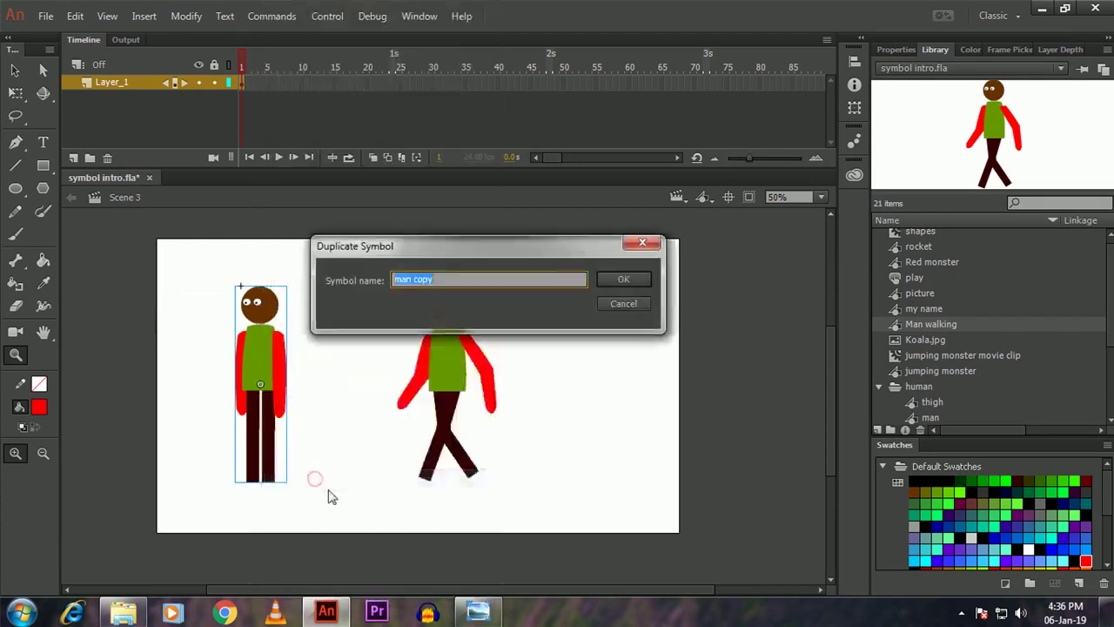
drag(447, 280, 347, 296)
text(walking)
click(622, 301)
Step: Select the walking man instance in Scene 3 and reveal its symbol in the library
click(453, 348)
right_click(450, 337)
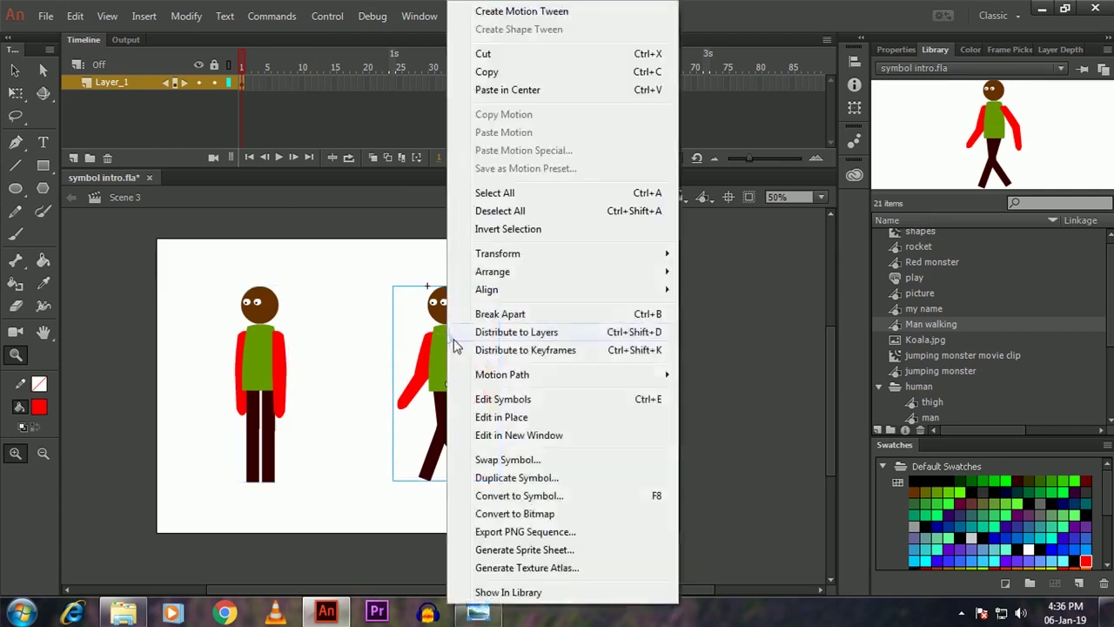
click(497, 590)
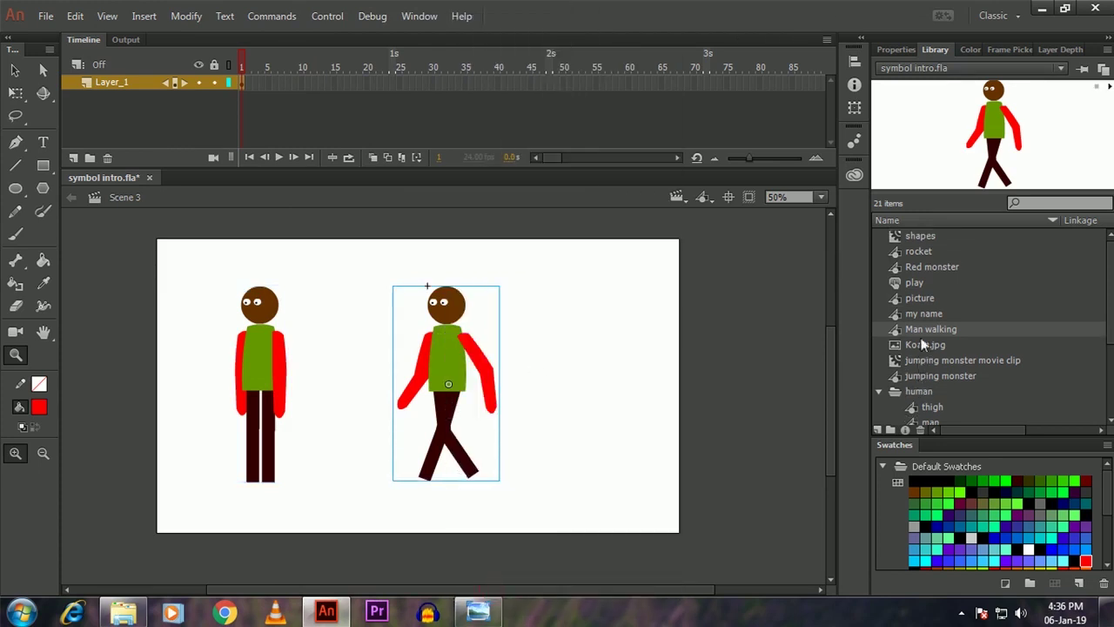
Step: Show the selected instance's properties, enter the Man walking symbol and play its walk animation
click(896, 49)
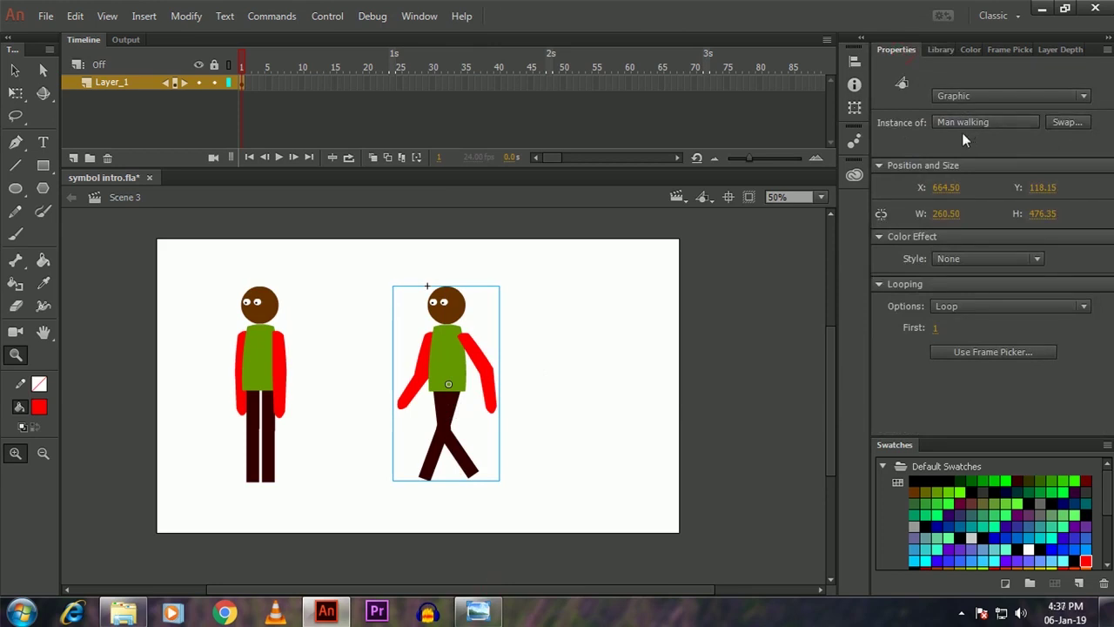
double_click(448, 350)
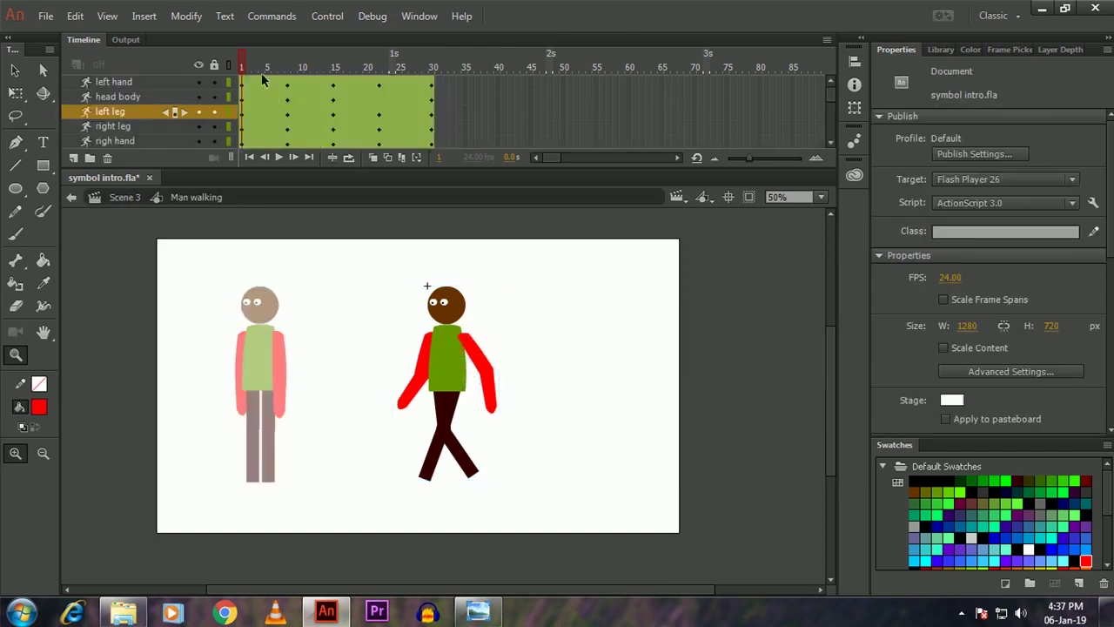
drag(244, 68, 209, 131)
key(Return)
click(279, 160)
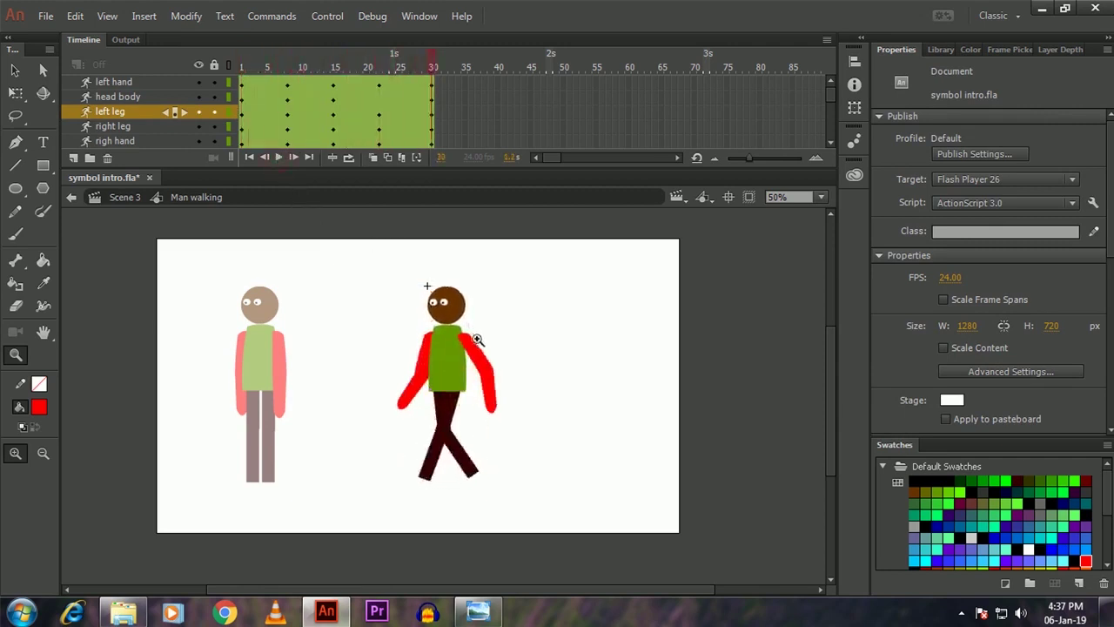
key(Return)
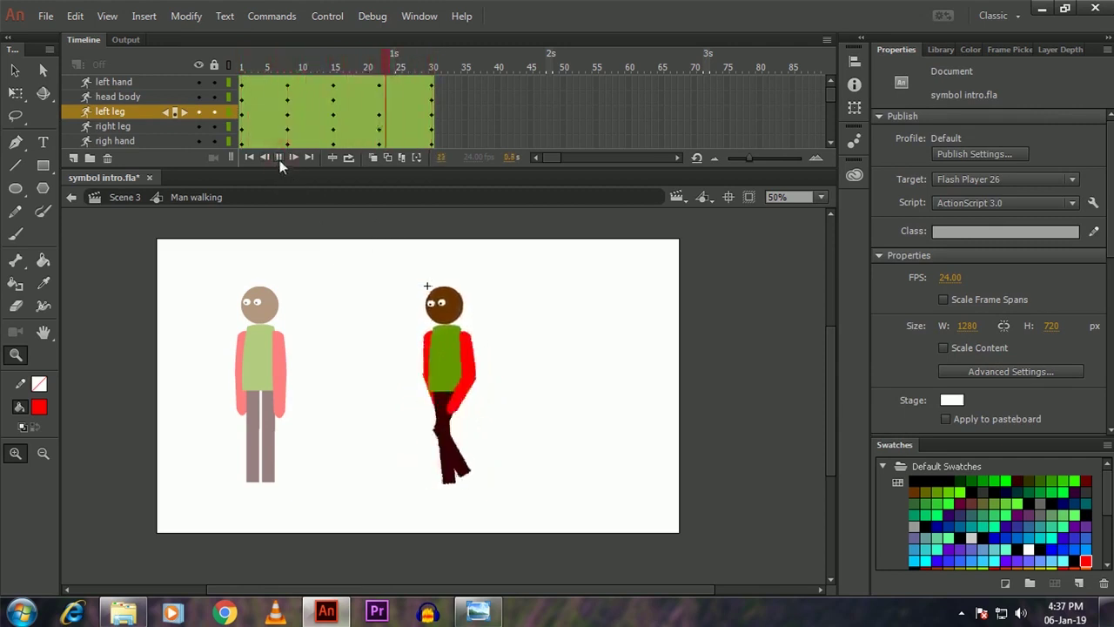
click(278, 159)
click(279, 159)
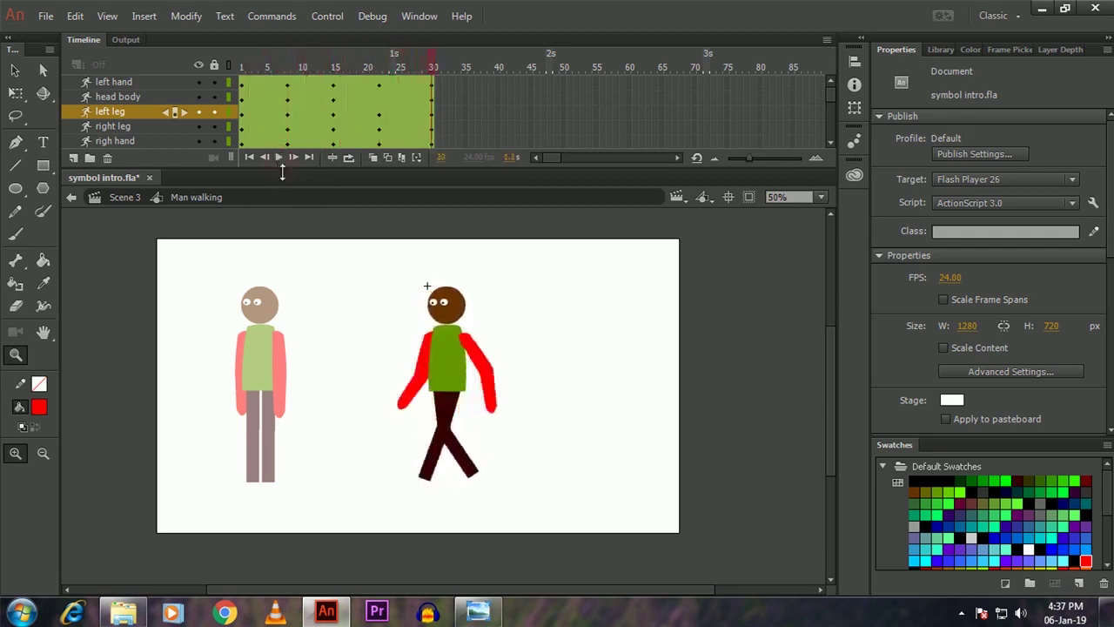
Step: Enter the Brown head symbol nested in the walking man and return to the Man walking symbol
drag(458, 382, 453, 334)
click(452, 343)
alt+click(448, 338)
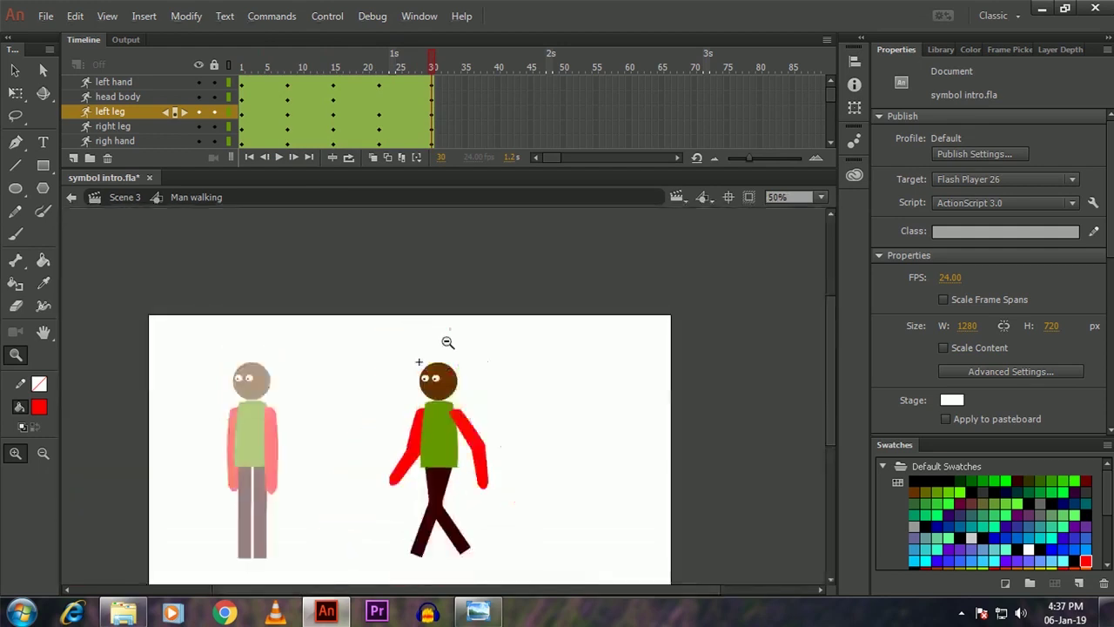
click(448, 342)
drag(450, 423, 425, 364)
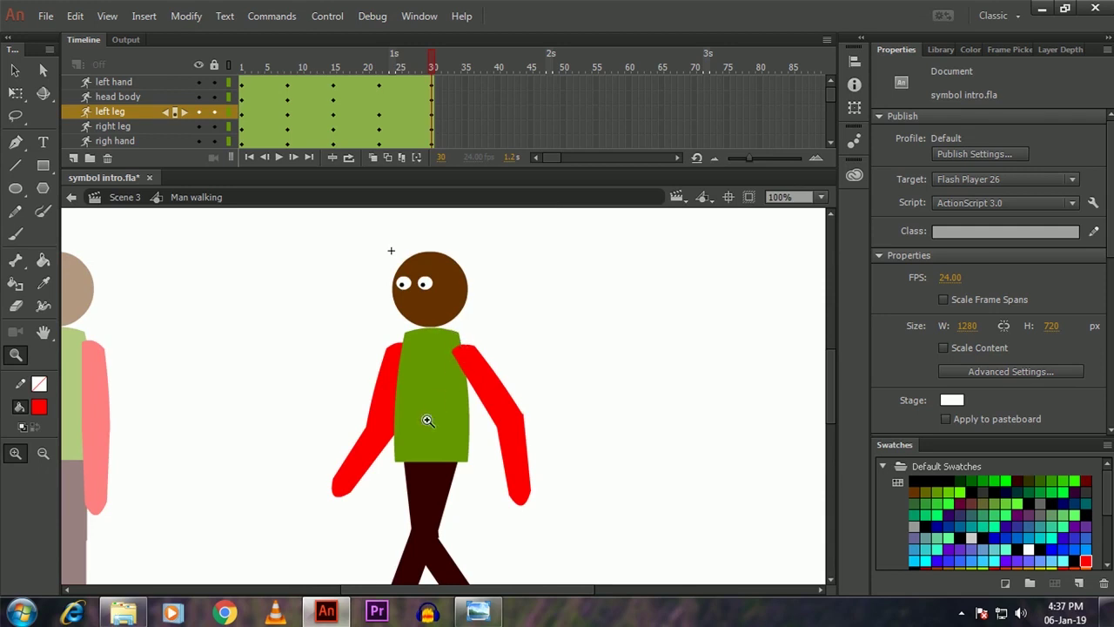
double_click(455, 317)
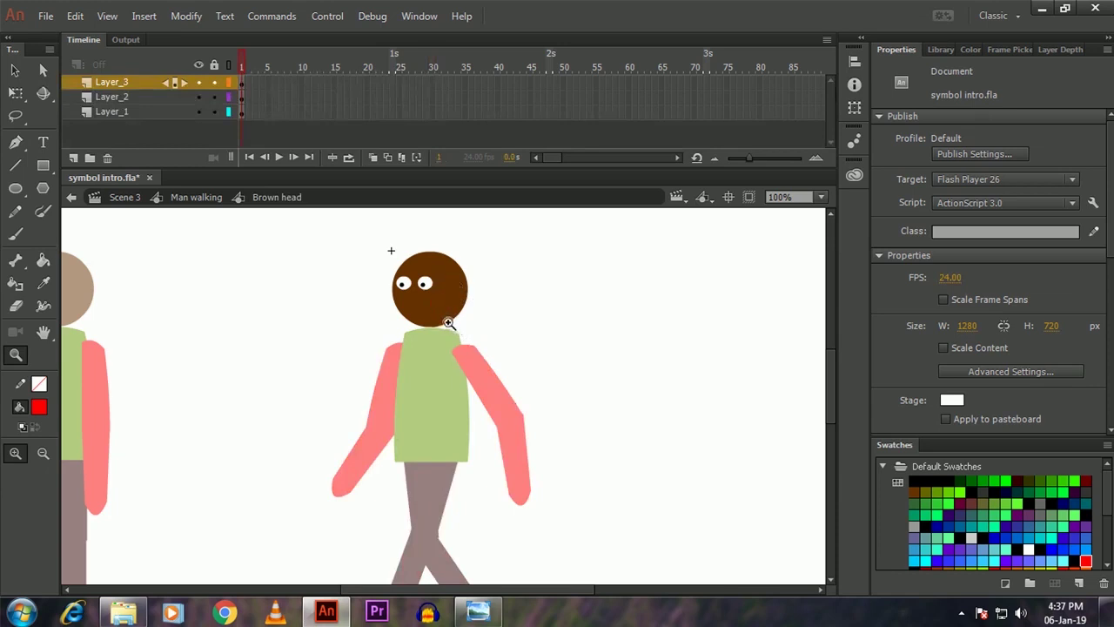
click(197, 197)
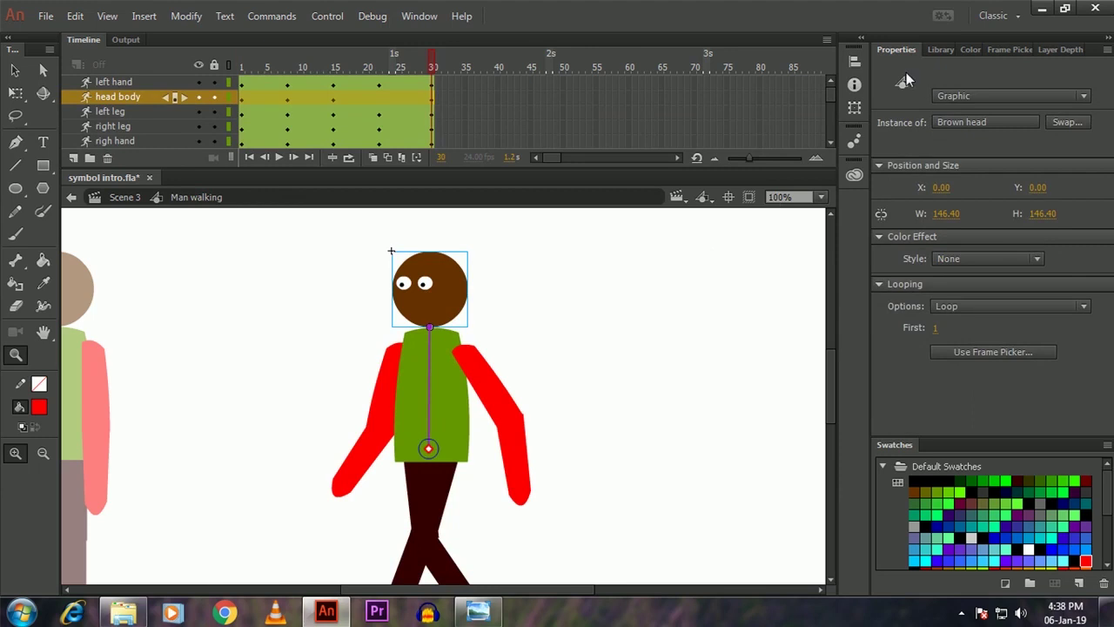
Step: Try to add the Einstien head symbol from the library's human folder to the head body layer
click(936, 50)
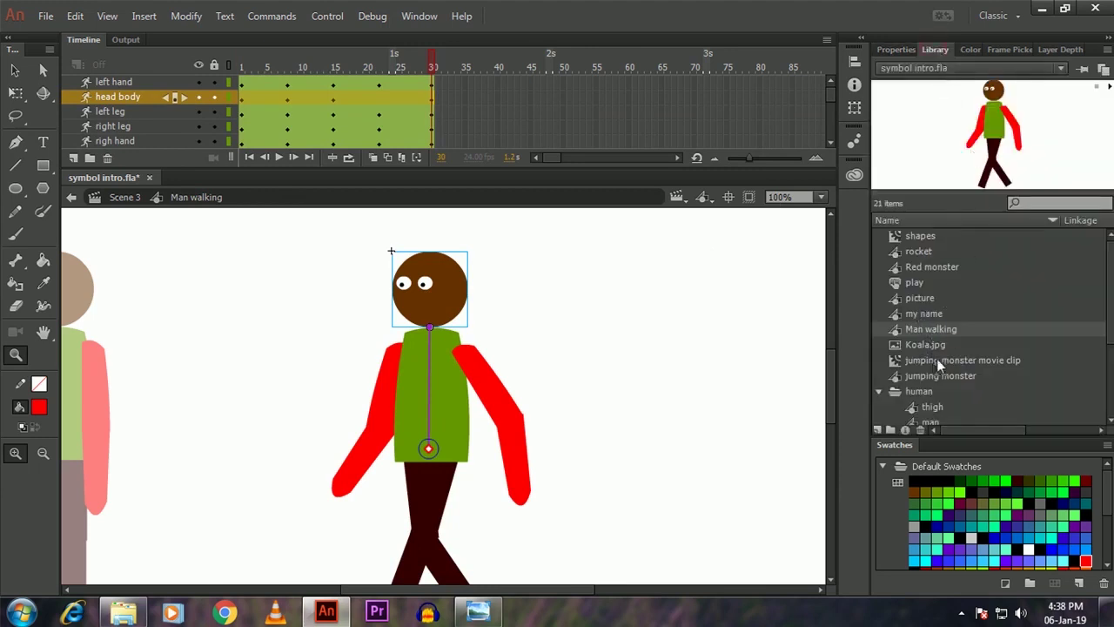
scroll(940, 335, down, 3)
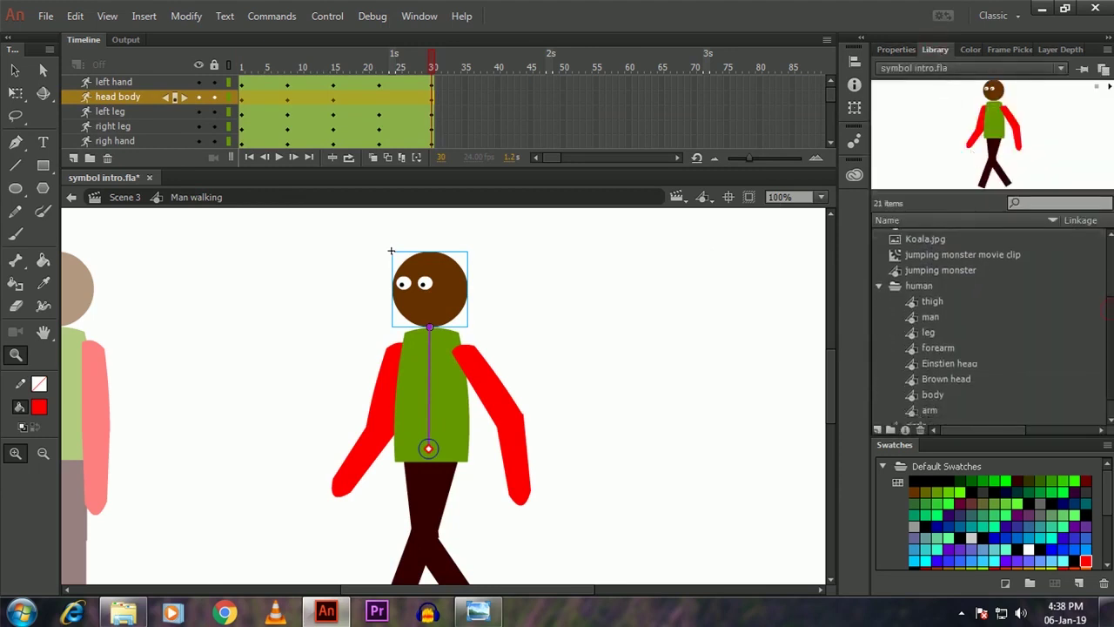
click(957, 339)
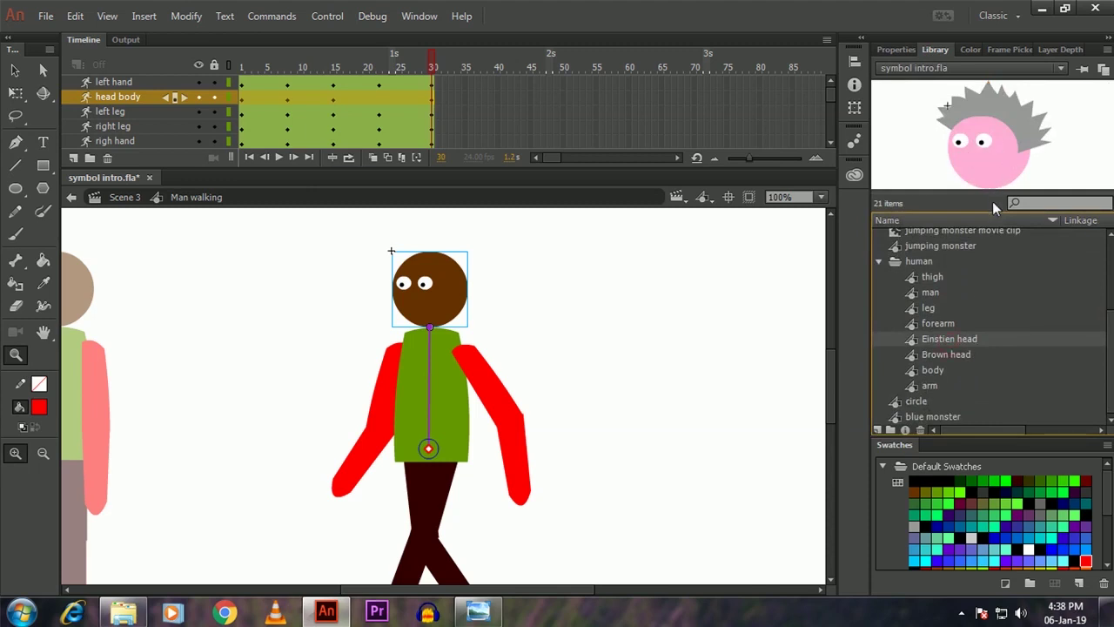
drag(993, 191, 984, 246)
drag(958, 339, 658, 362)
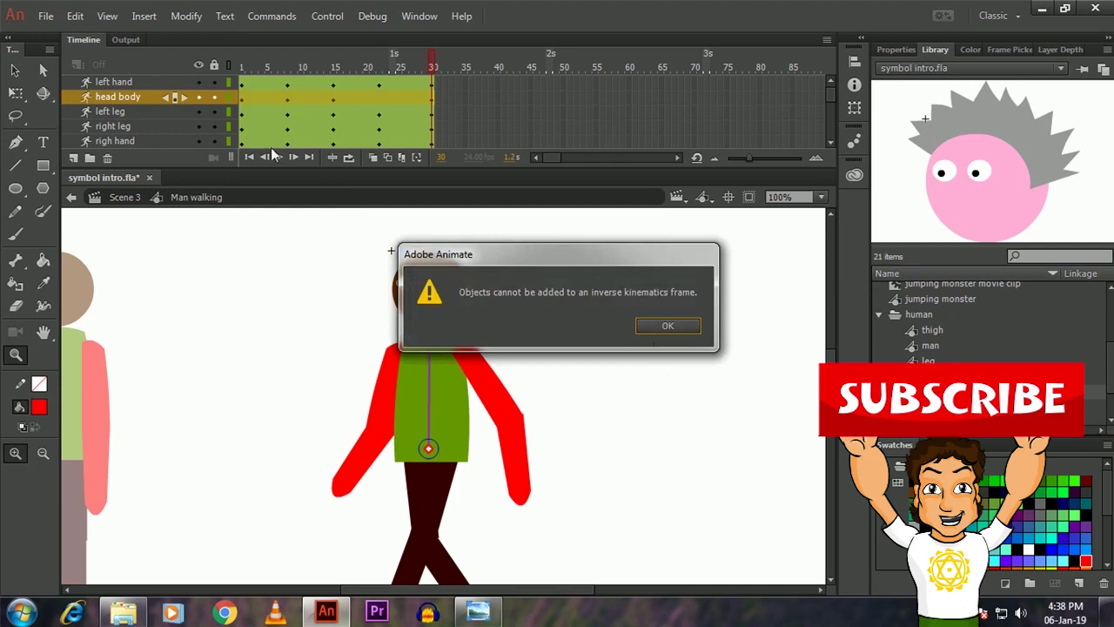
click(665, 327)
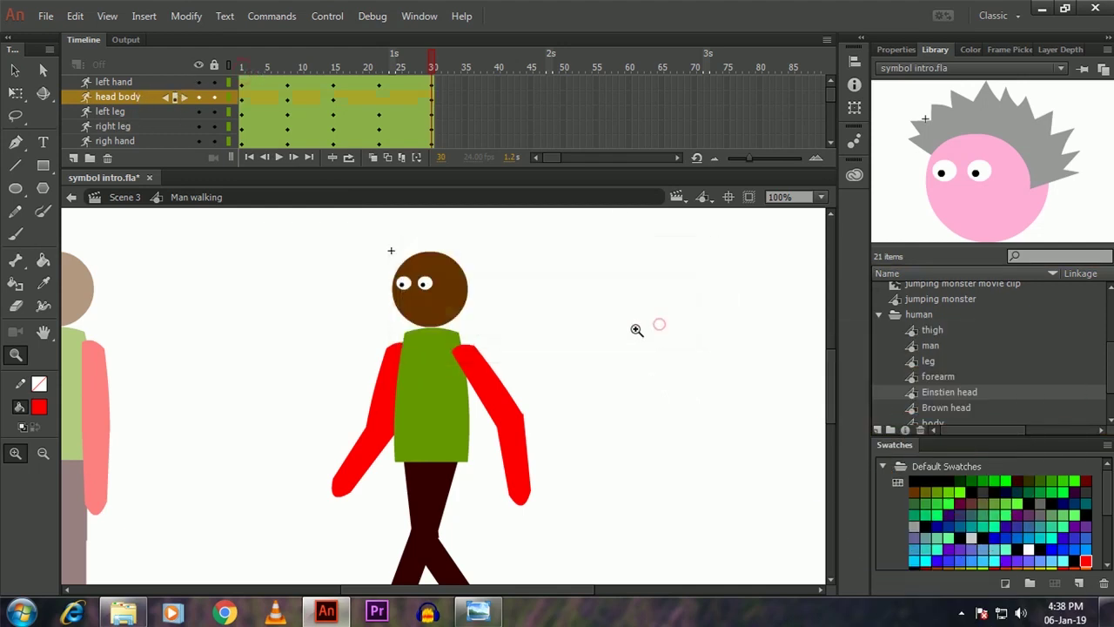
Step: Add a layer above left hand, place an Einstien head instance on it beside the man and delete that instance
click(114, 82)
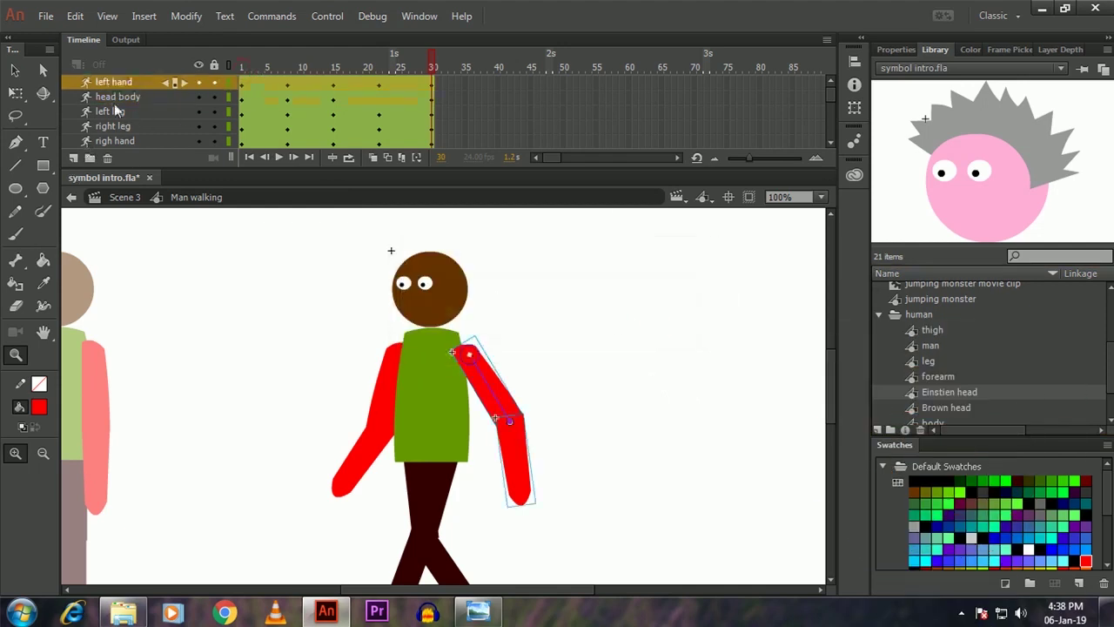
click(75, 157)
drag(949, 399, 633, 419)
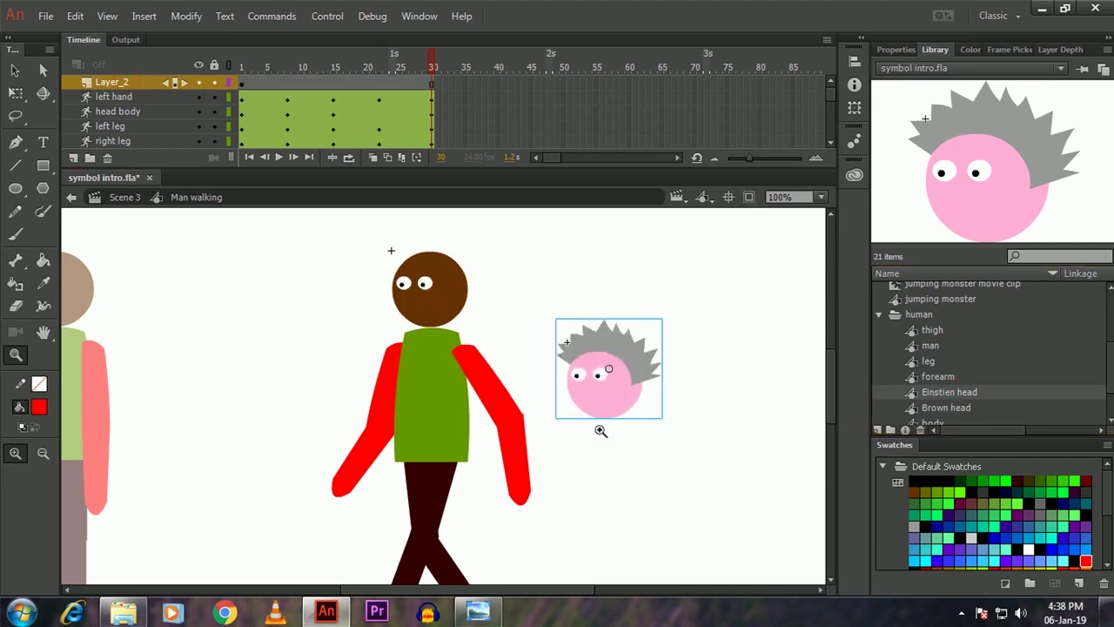
drag(433, 69, 481, 183)
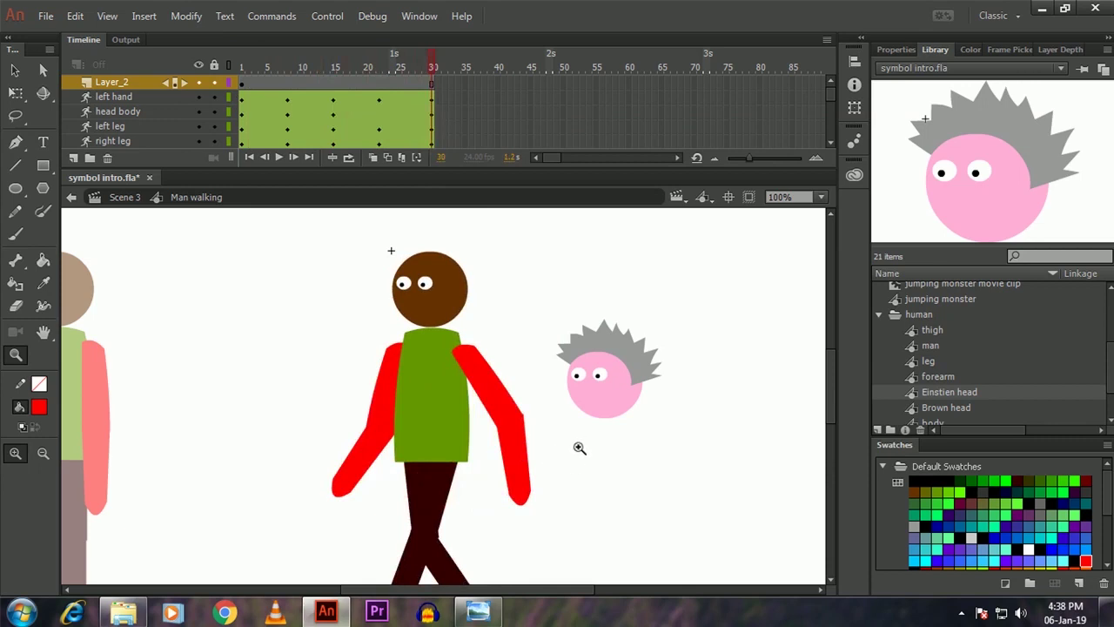
click(603, 391)
key(Delete)
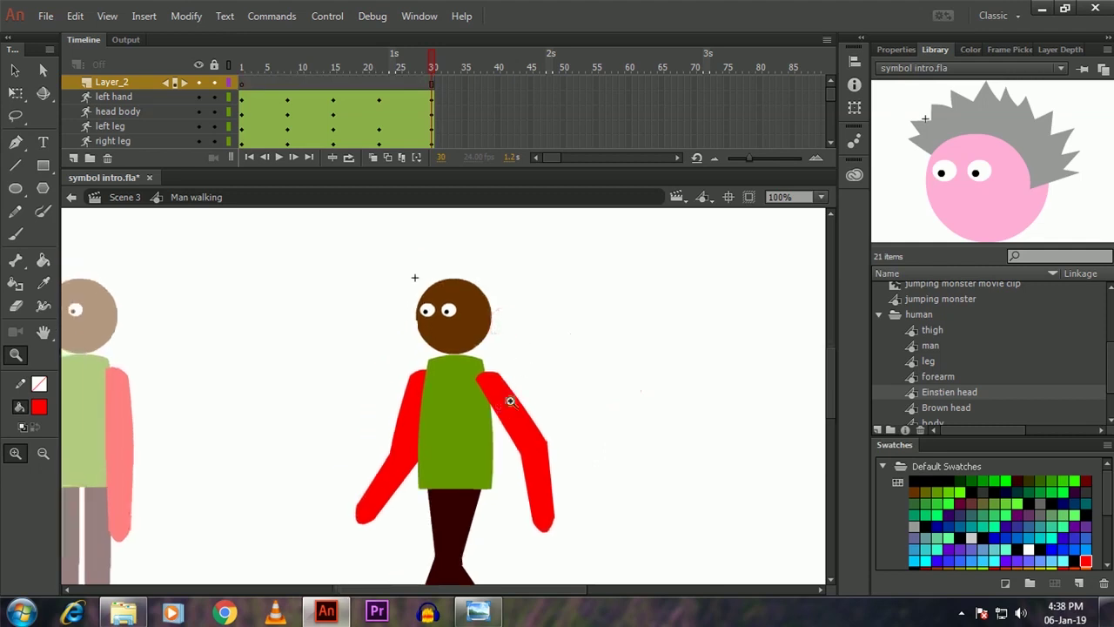
Step: Swap the walking man's Brown head for the Einstien head symbol and scrub through the walk animation
click(485, 374)
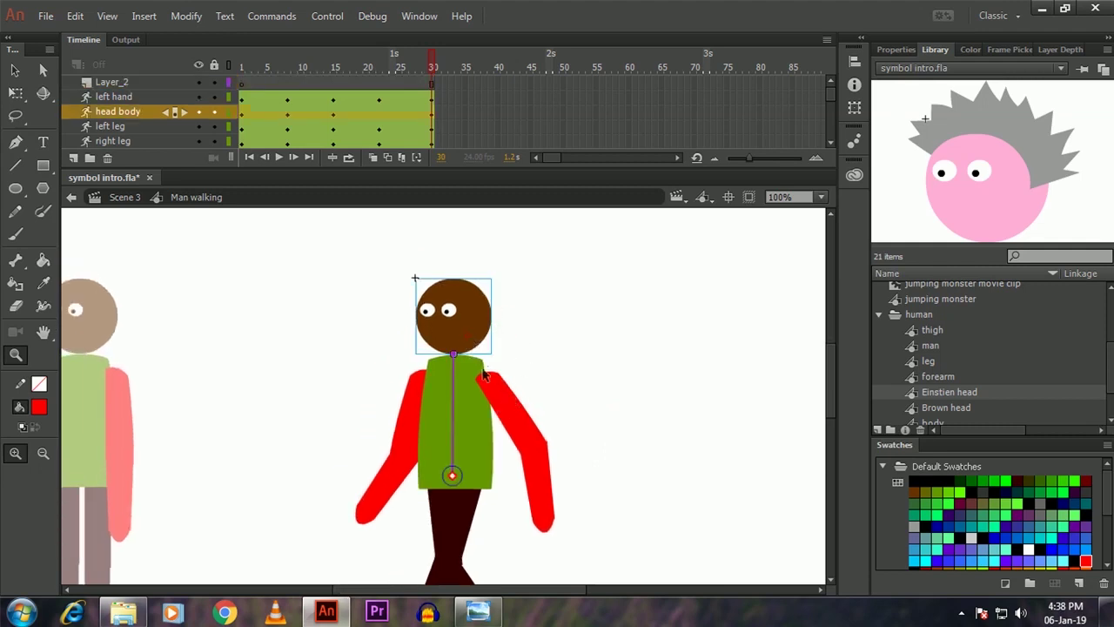
right_click(463, 335)
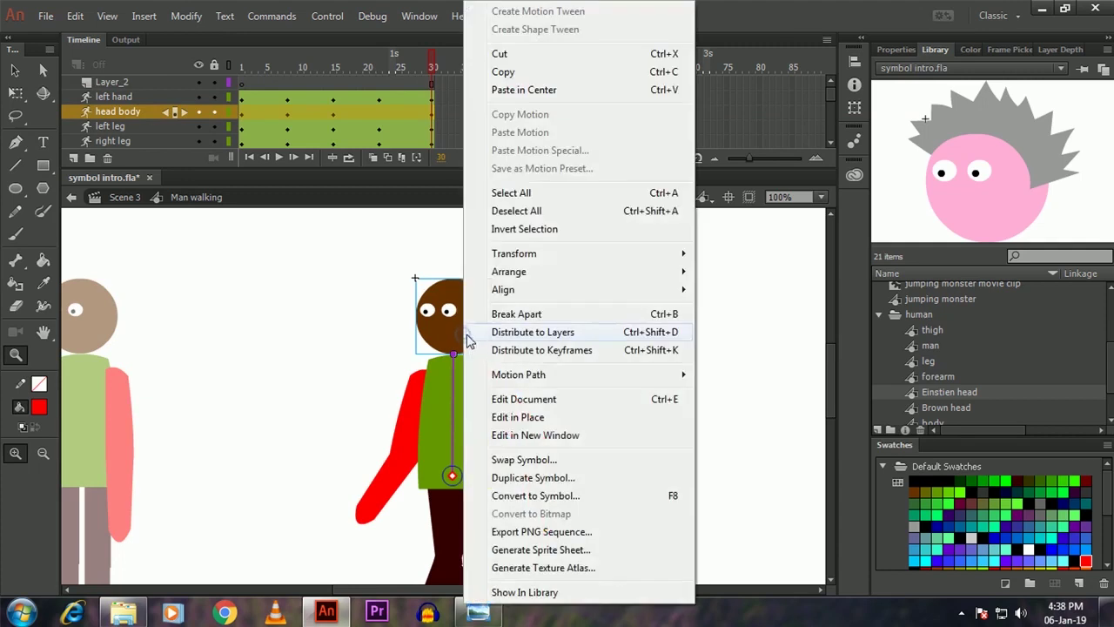
click(508, 461)
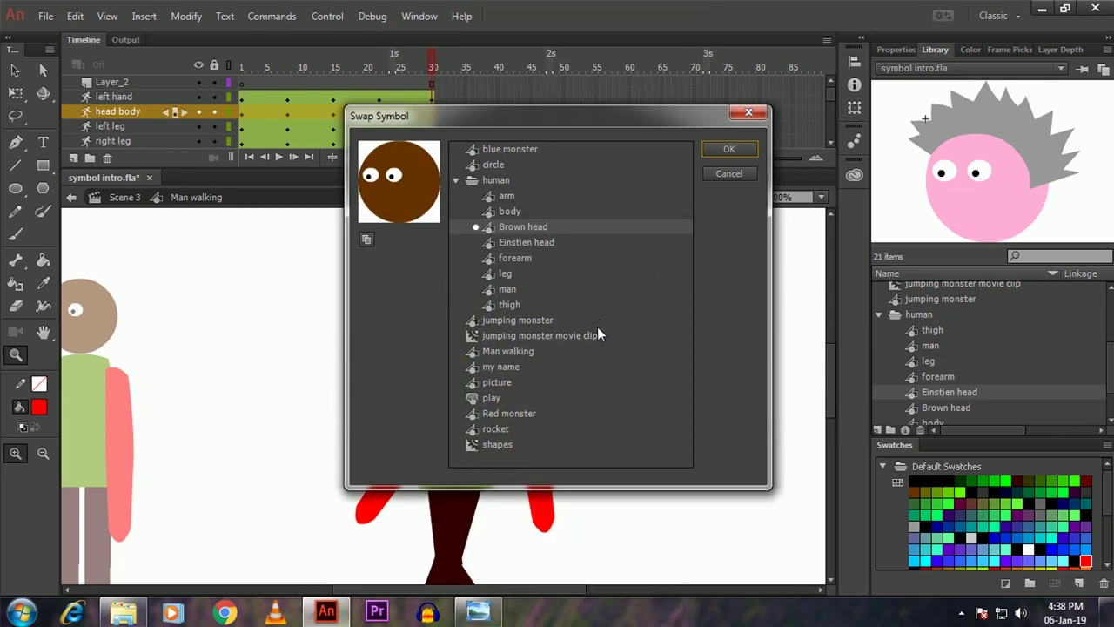
click(515, 243)
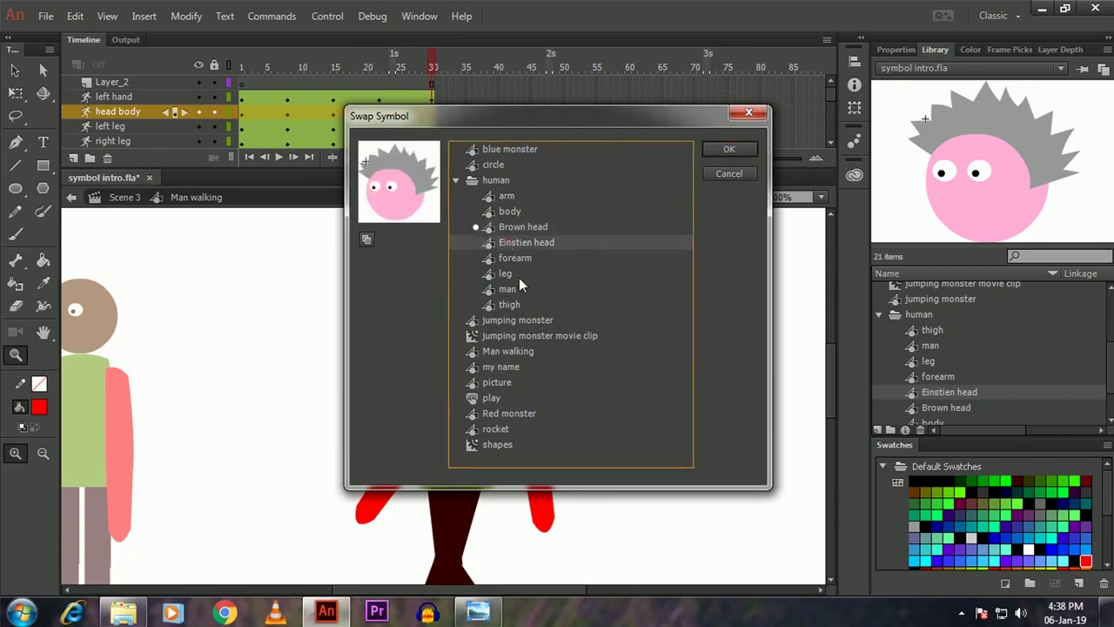
click(722, 150)
drag(433, 72, 304, 117)
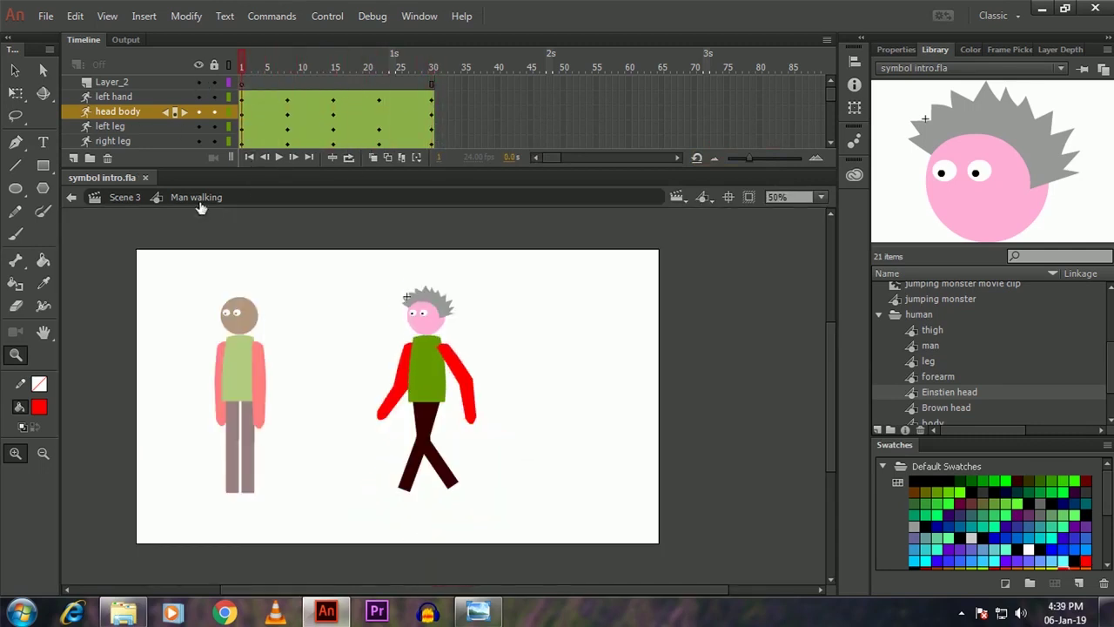
drag(248, 66, 558, 135)
Step: Return to Scene 3 and test the scene, closing the preview when done
click(123, 198)
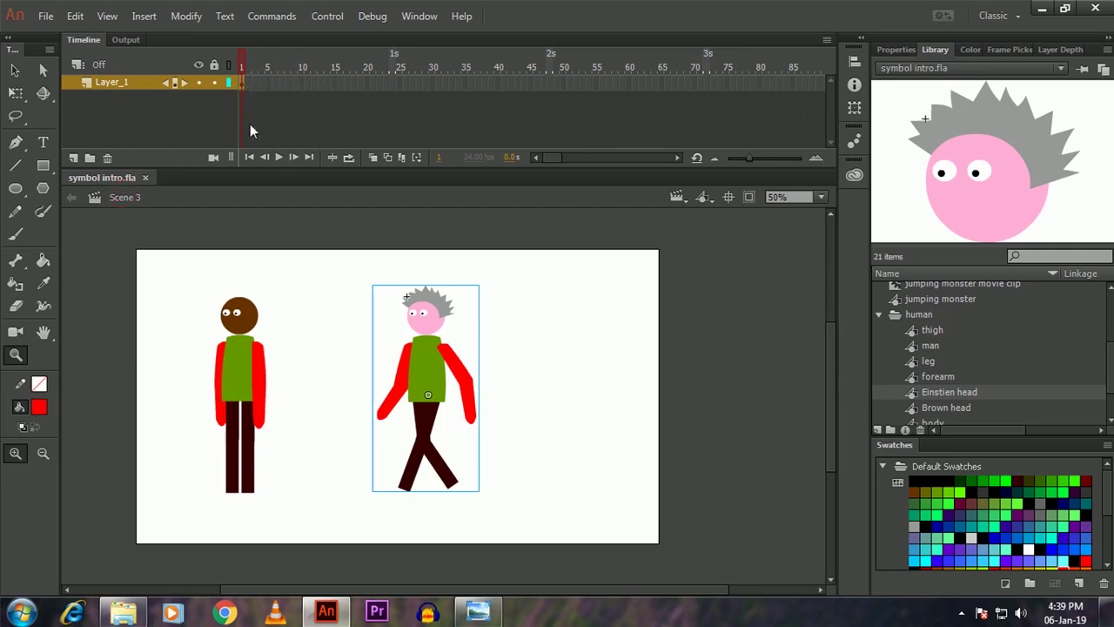
key(ctrl+alt+Return)
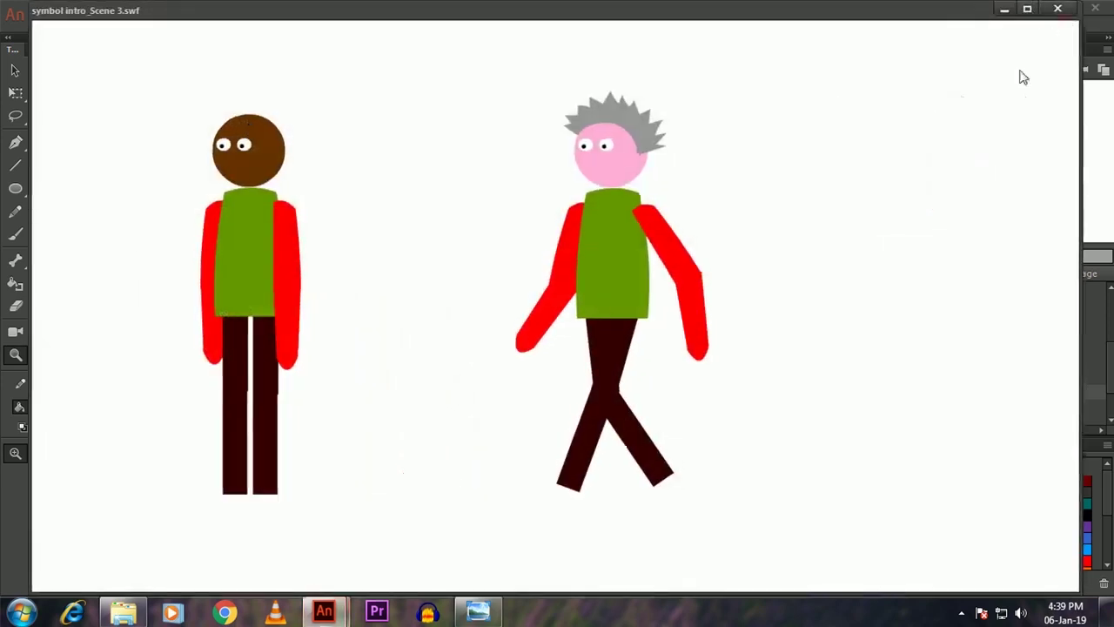
click(1058, 9)
Step: Extend Layer_1 to frame 30 in Scene 3, scrub the timeline and test the scene
click(261, 67)
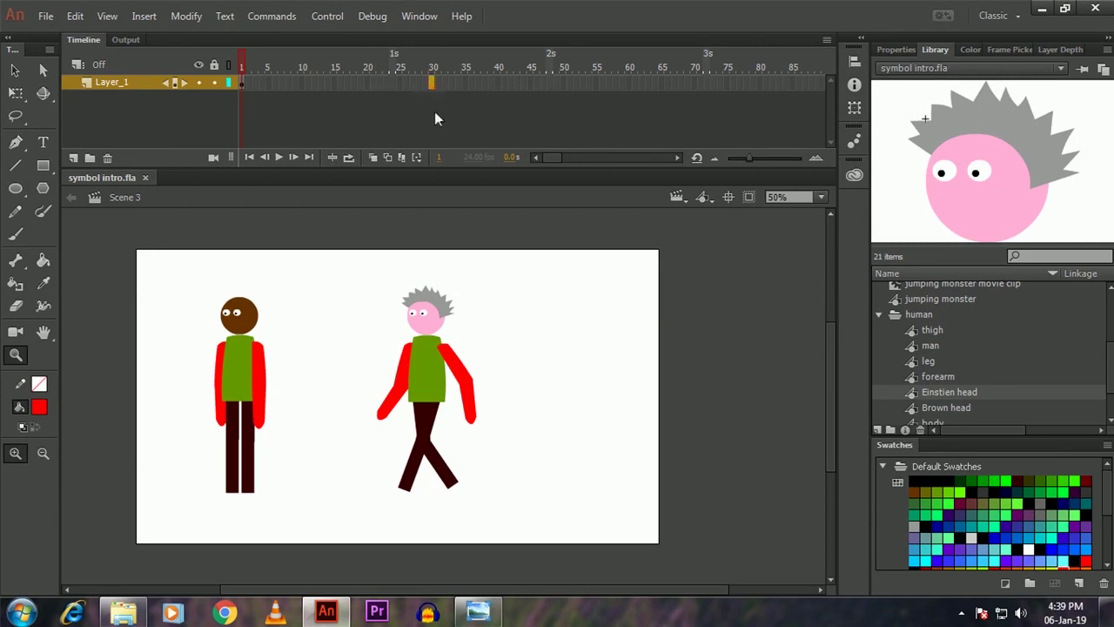
key(F5)
drag(426, 65, 411, 98)
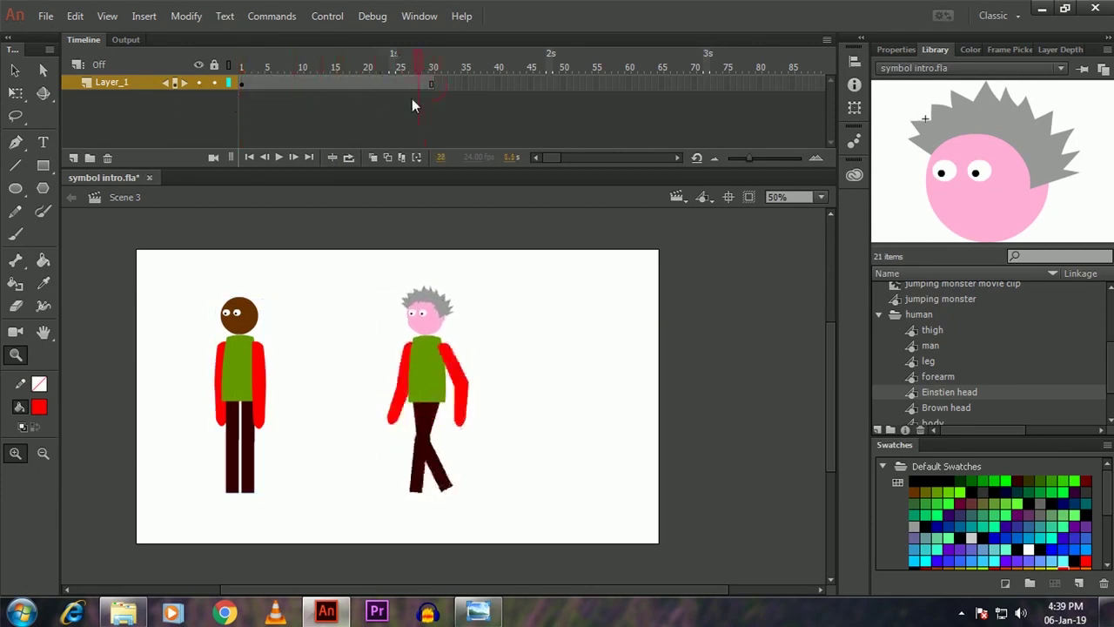
key(ctrl+alt+Return)
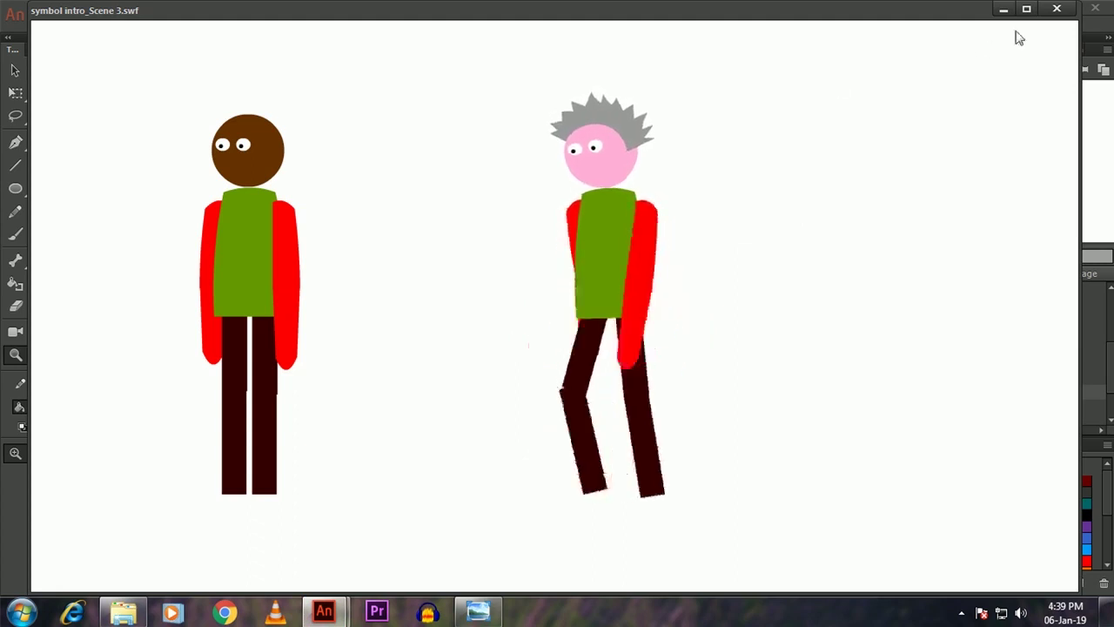
click(1060, 9)
Step: Reopen the Man walking symbol to scrub its timeline and return to Scene 3
drag(417, 387, 437, 371)
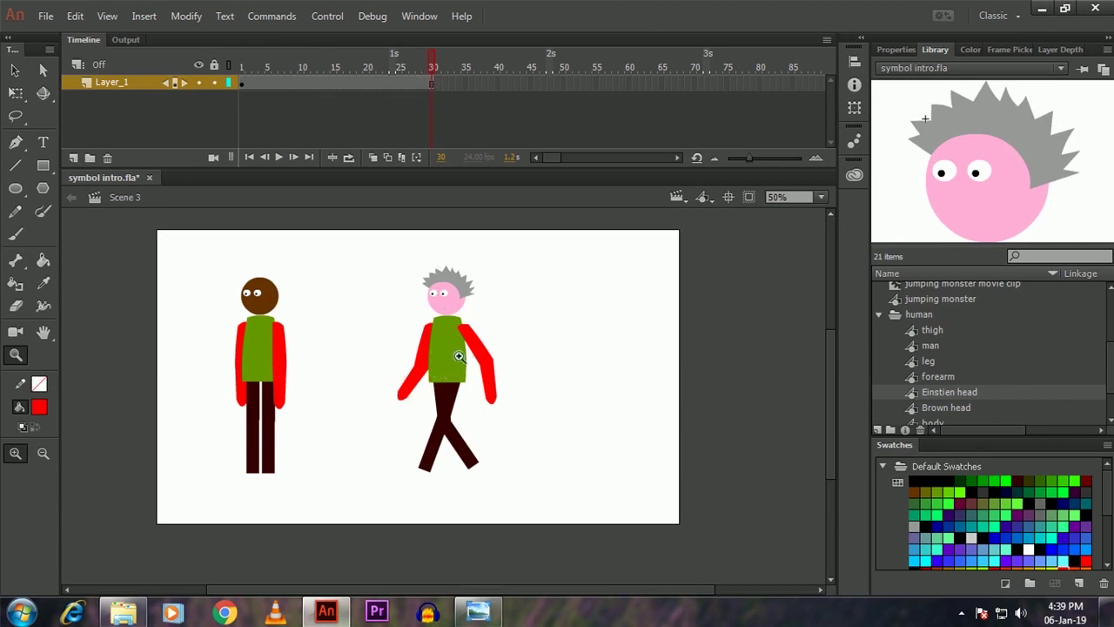
double_click(454, 349)
drag(424, 71, 535, 92)
click(120, 202)
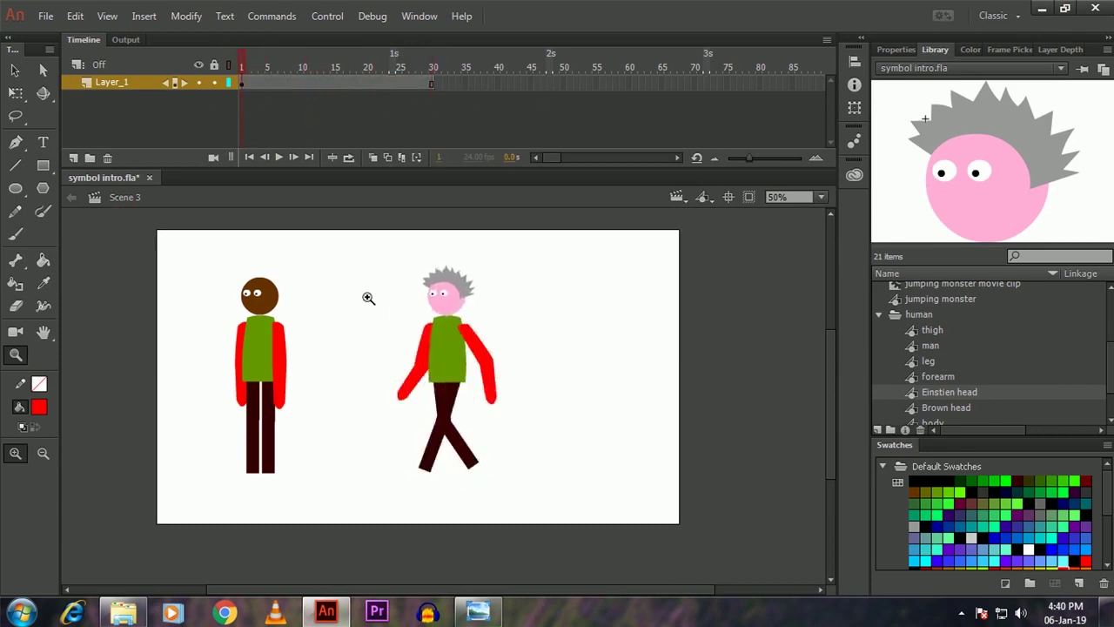